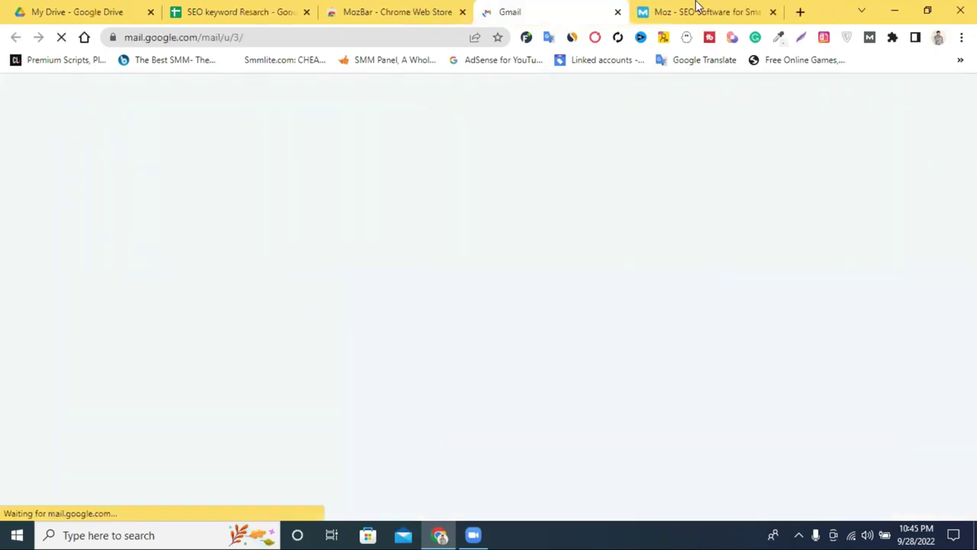
Step: Copy the signed-in Gmail account's e-mail address and return to the Moz tab
click(661, 8)
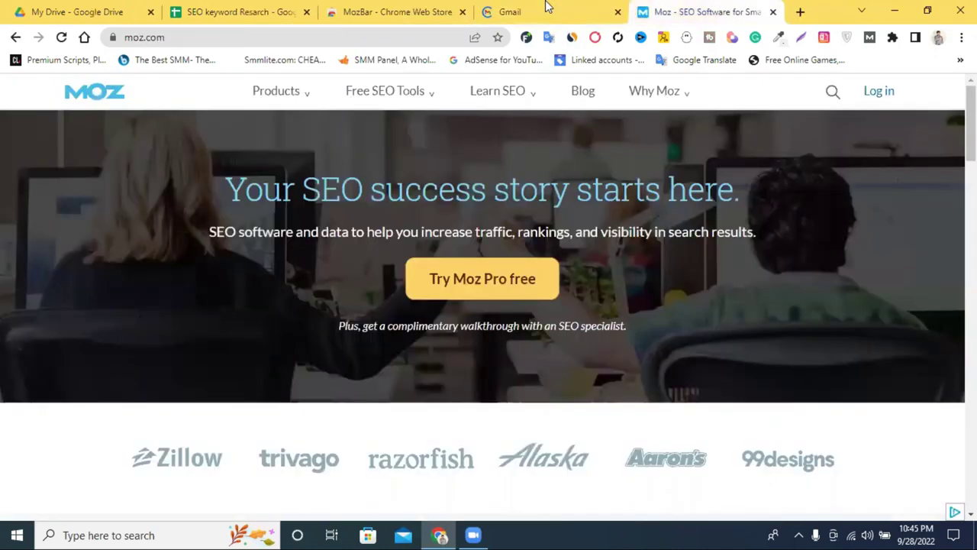
click(548, 6)
click(665, 8)
click(541, 6)
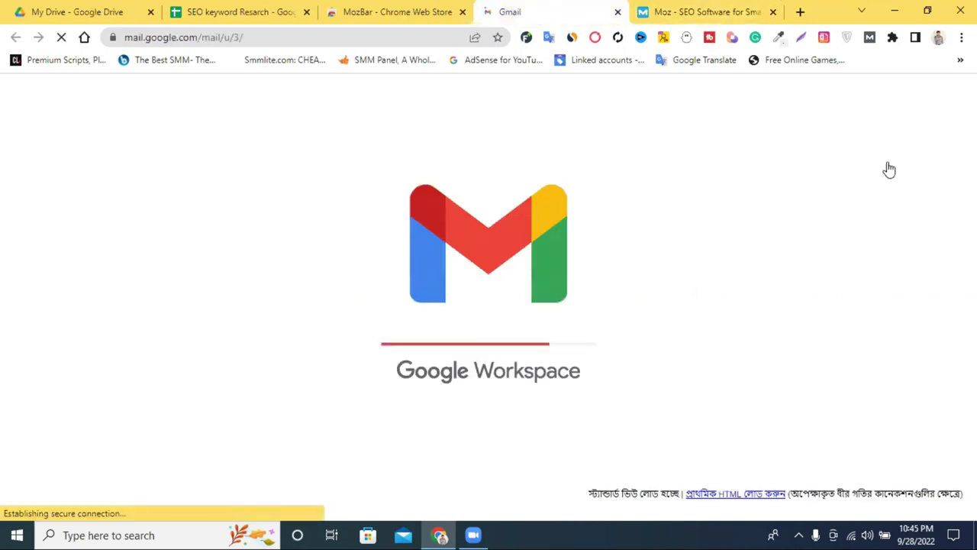
click(951, 96)
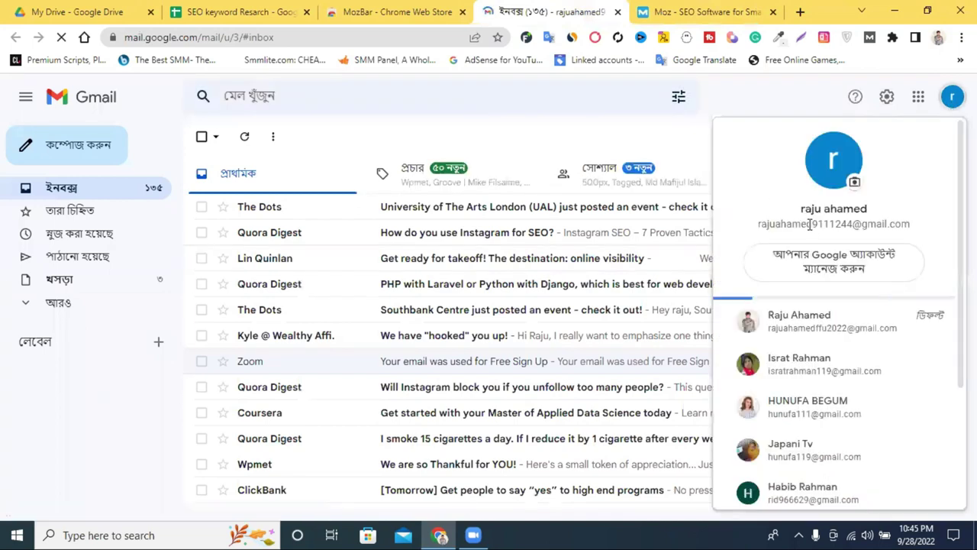
triple_click(810, 224)
key(ctrl+c)
right_click(833, 234)
click(692, 6)
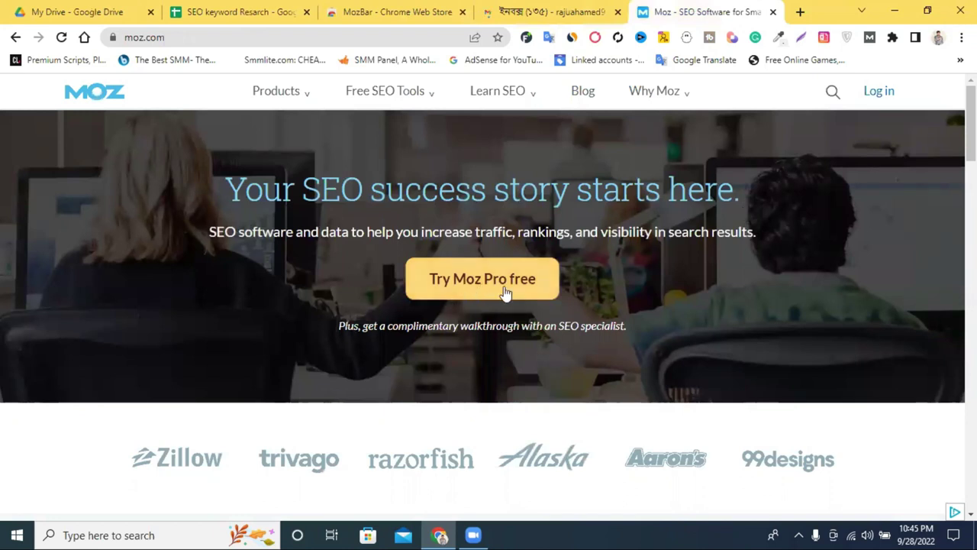
Step: Start a new Moz account from the login page and paste the copied Gmail address as the e-mail
click(878, 92)
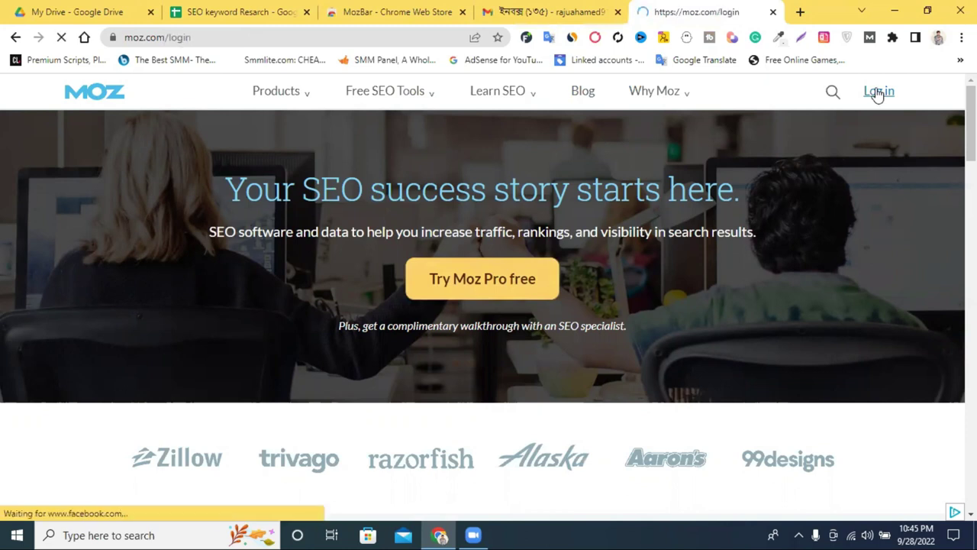
scroll(712, 190, down, 3)
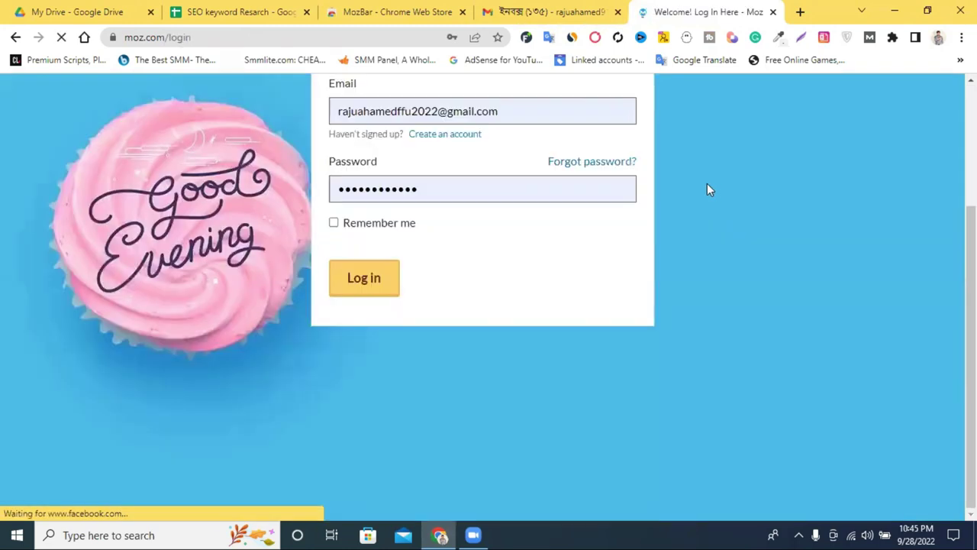
scroll(875, 191, up, 2)
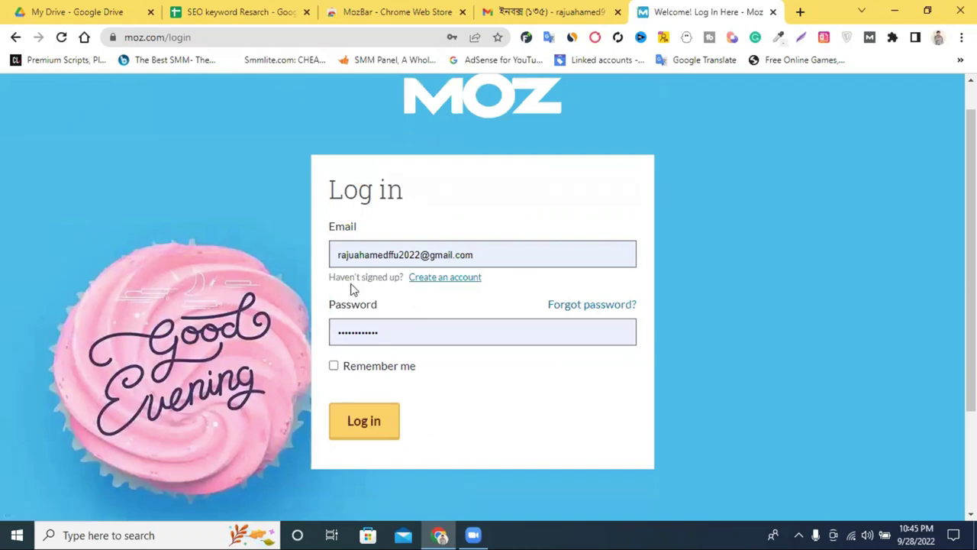
click(452, 279)
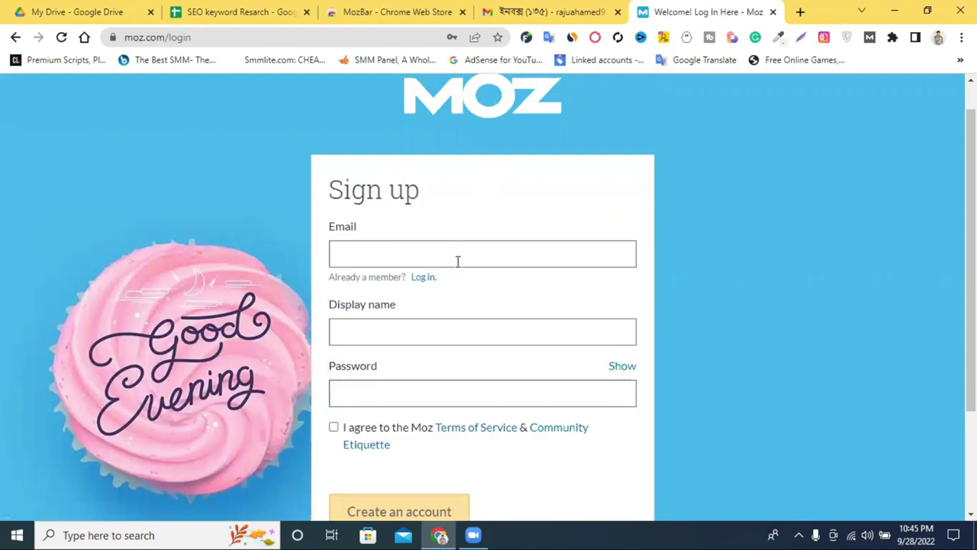
scroll(456, 259, down, 1)
right_click(428, 303)
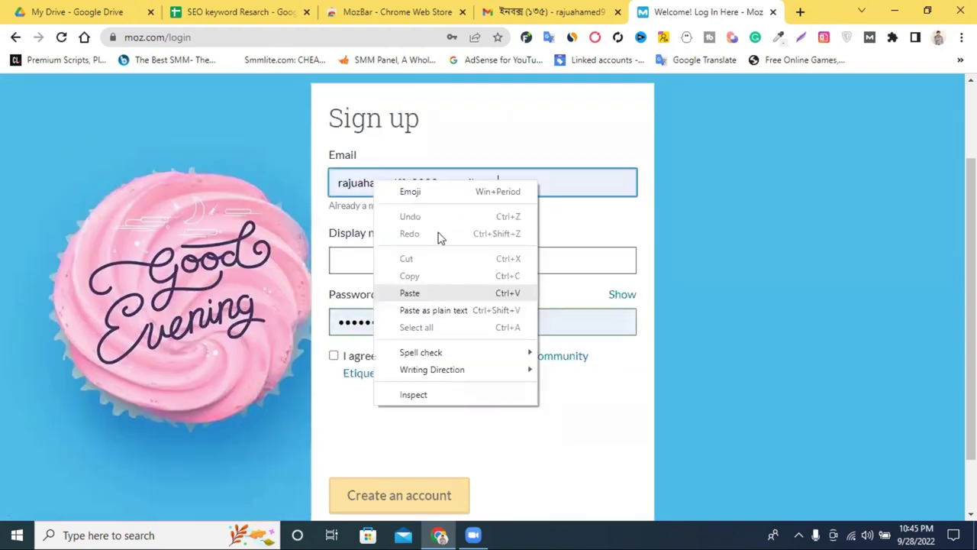
key(ctrl+v)
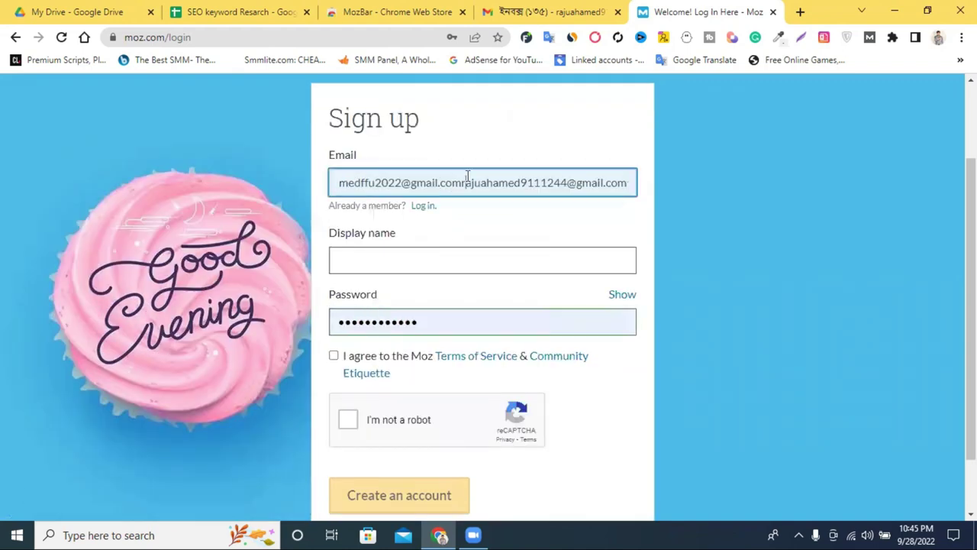
triple_click(467, 176)
right_click(467, 175)
click(504, 244)
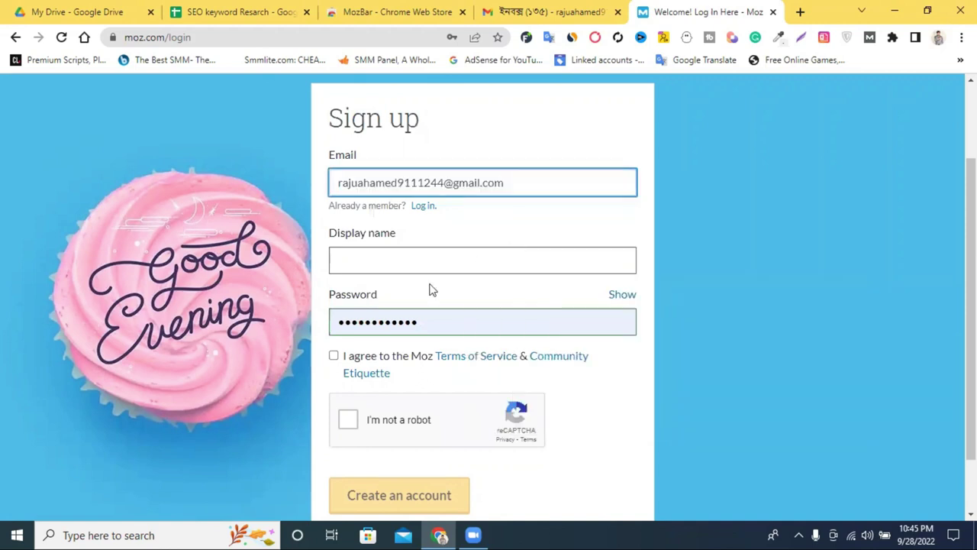
Step: Set the display name (adding '9'), agree to the terms, pass reCAPTCHA and submit the sign-up
click(408, 261)
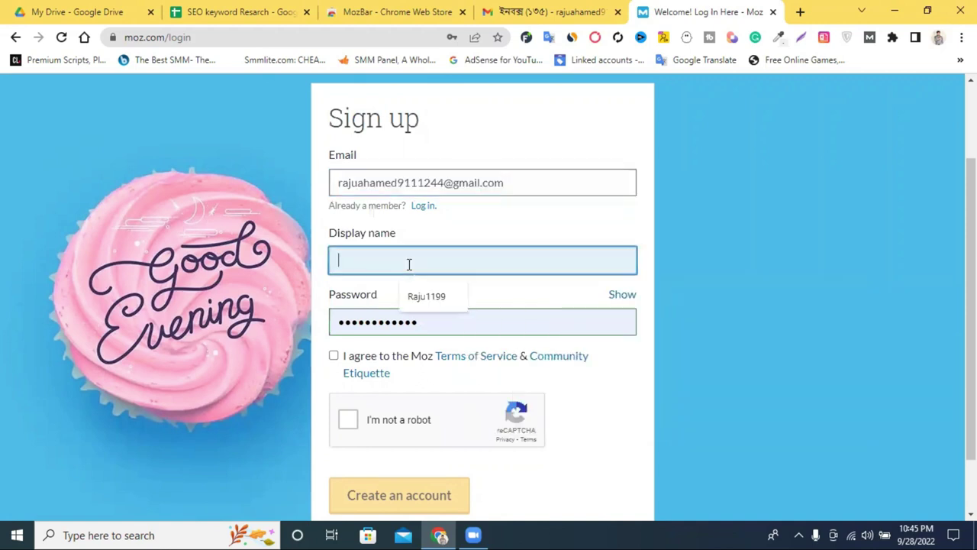
click(438, 299)
text(9)
scroll(435, 309, down, 1)
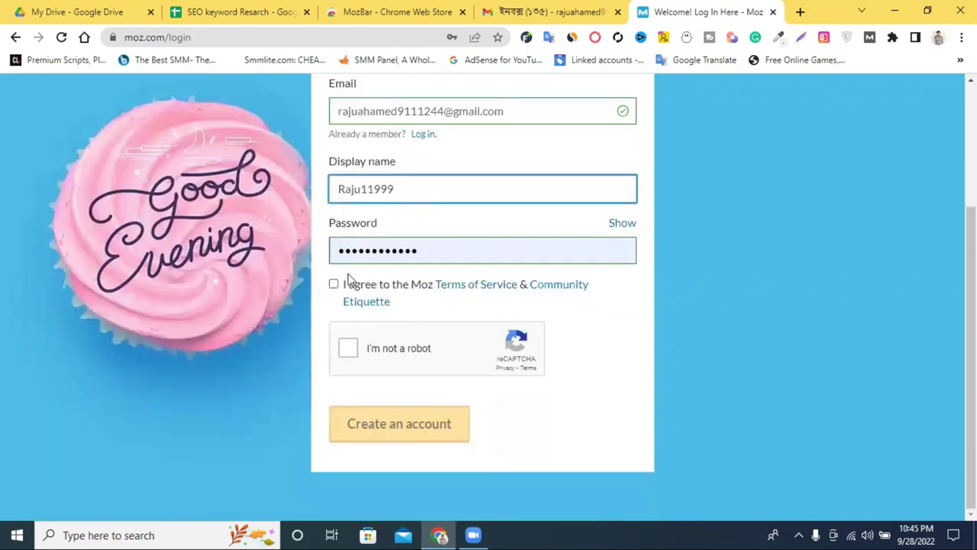
click(334, 283)
click(346, 348)
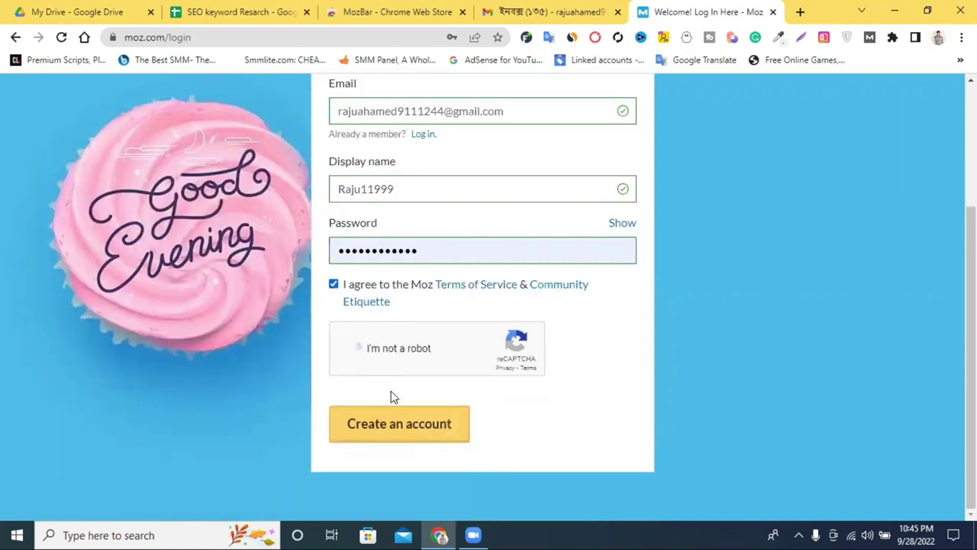
click(434, 427)
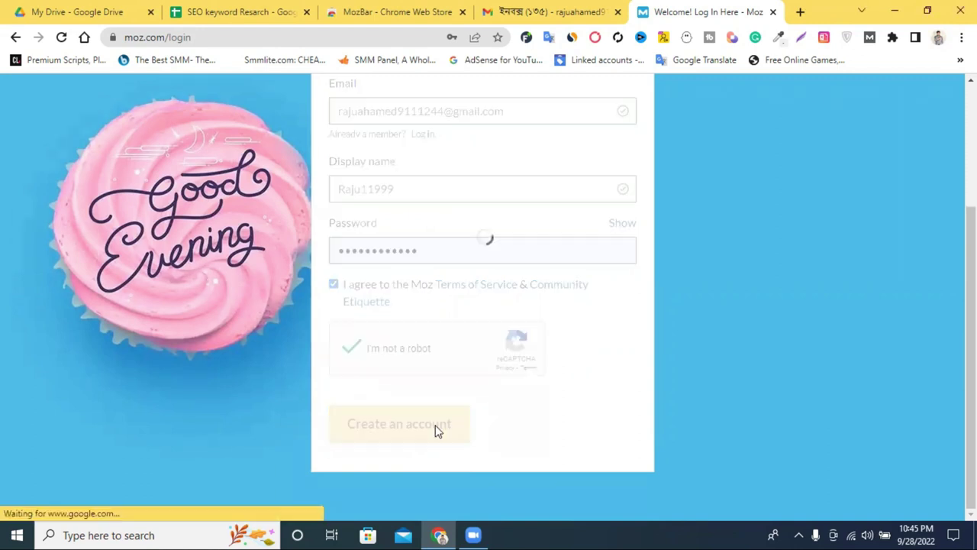
scroll(481, 407, down, 2)
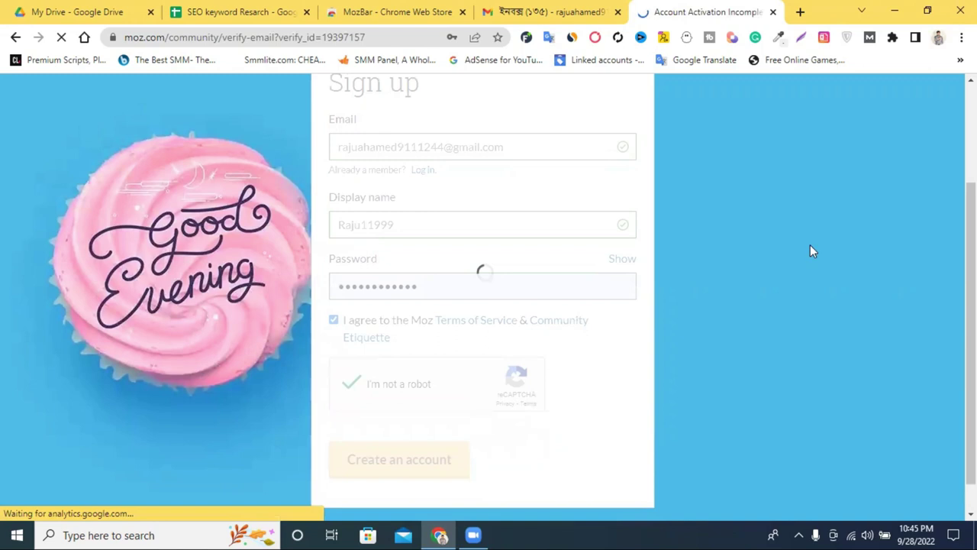
scroll(794, 226, up, 2)
scroll(781, 271, down, 2)
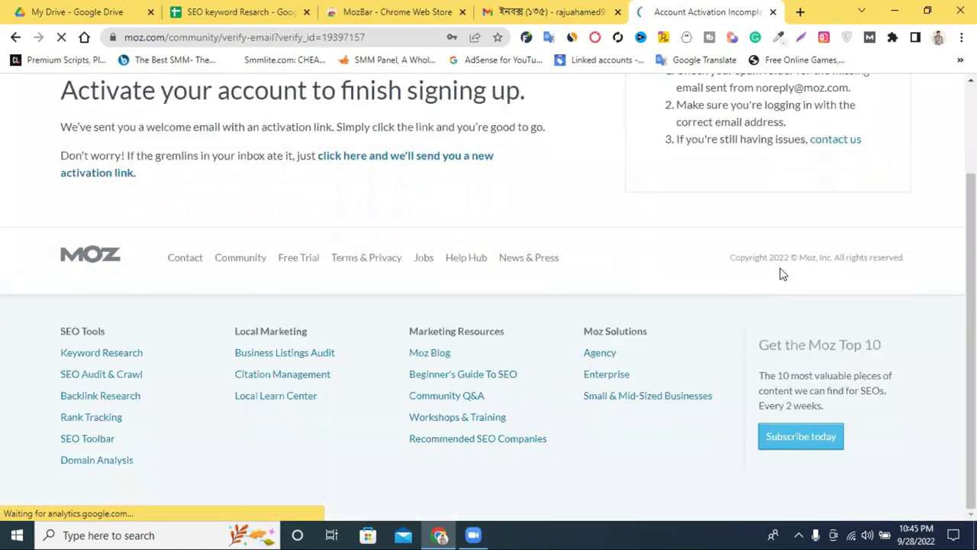
scroll(781, 270, up, 2)
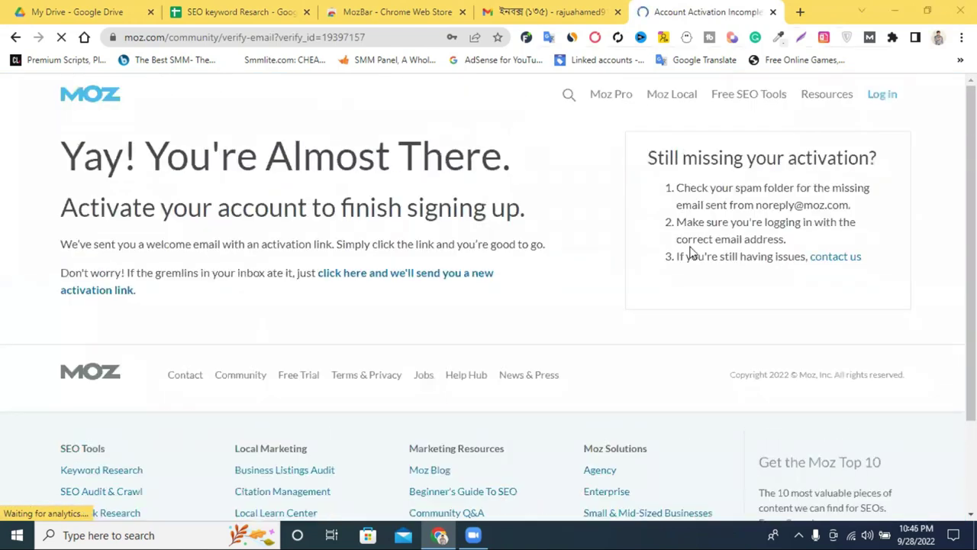
Step: Save the password, then activate the Moz account from its welcome email in Gmail
click(420, 240)
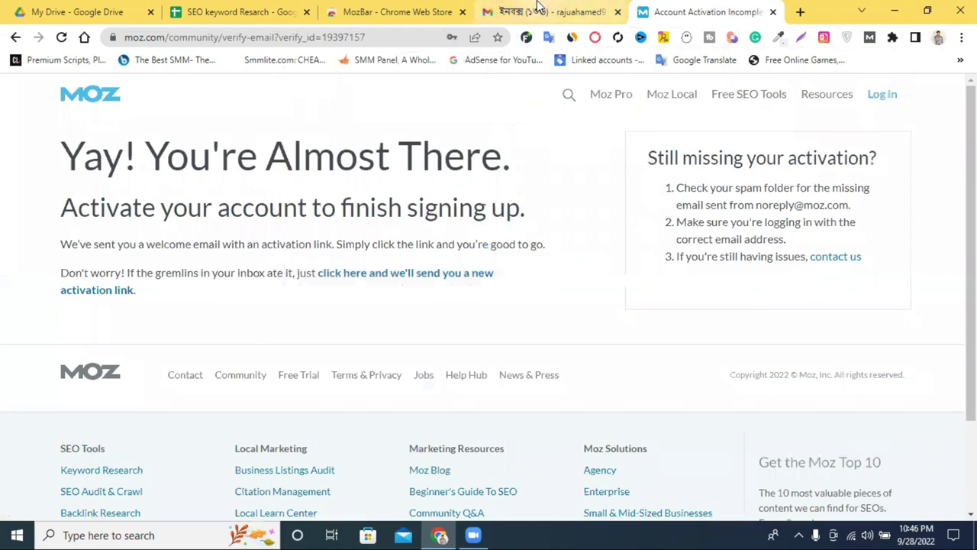
click(538, 9)
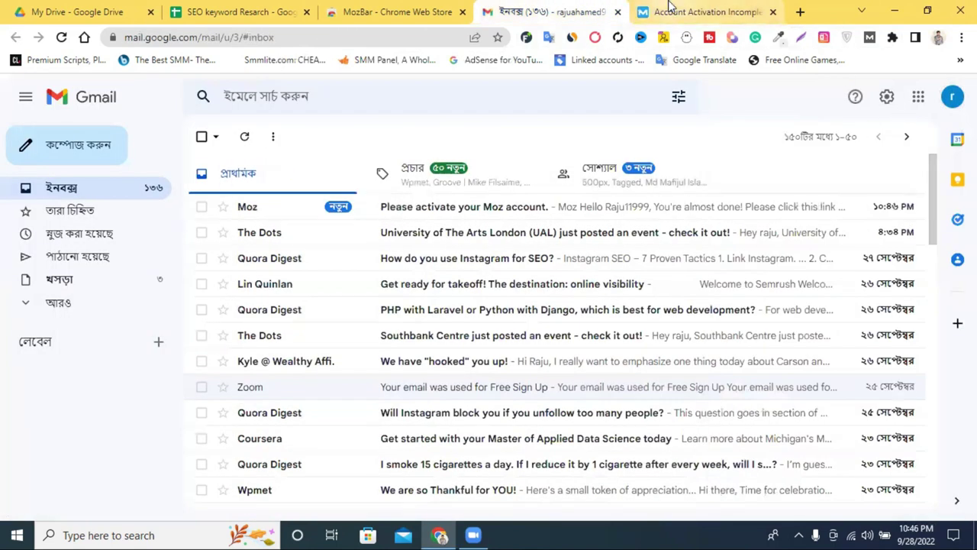
click(669, 10)
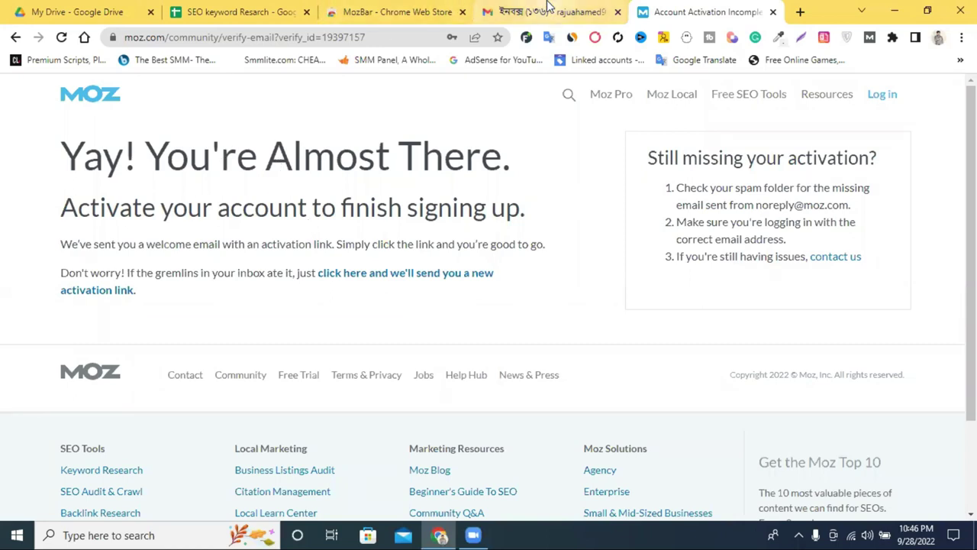
click(546, 9)
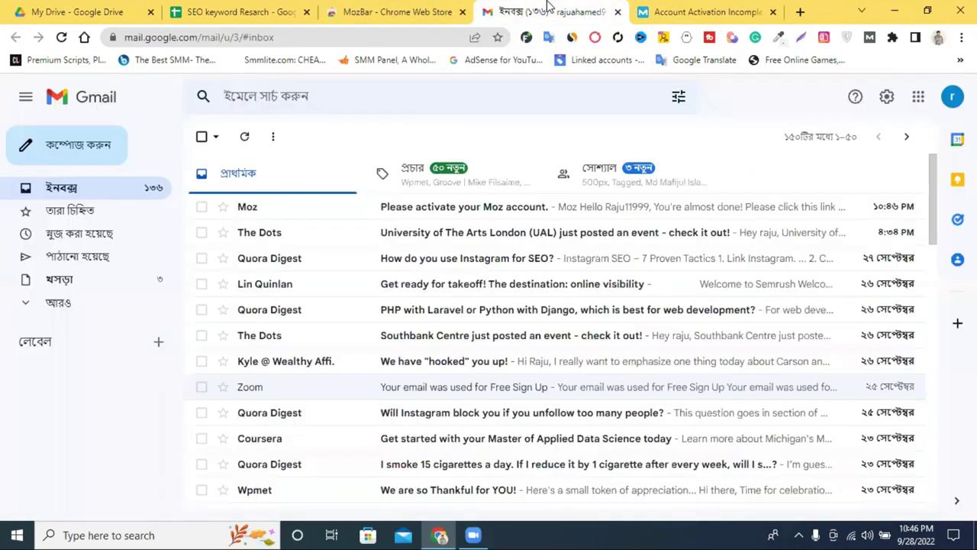
click(496, 219)
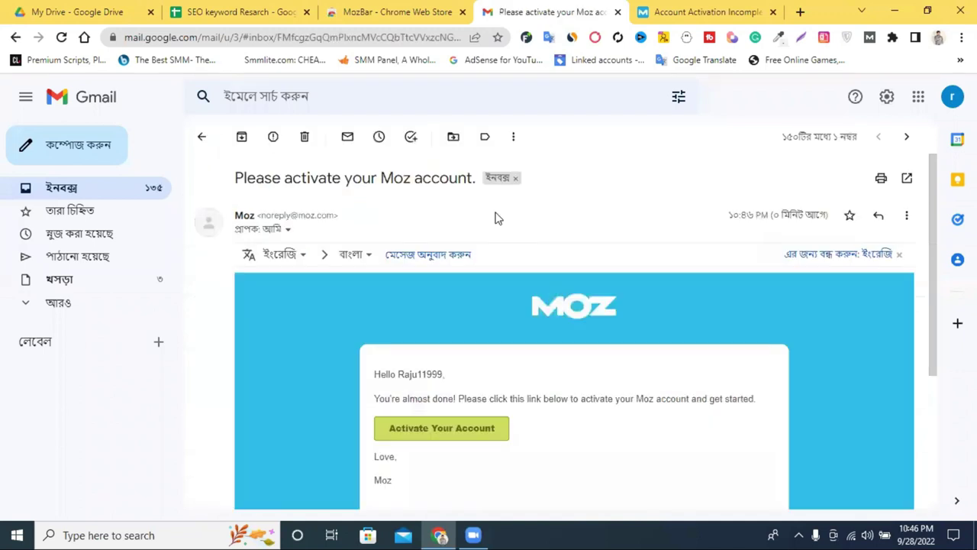
scroll(648, 253, down, 2)
click(422, 293)
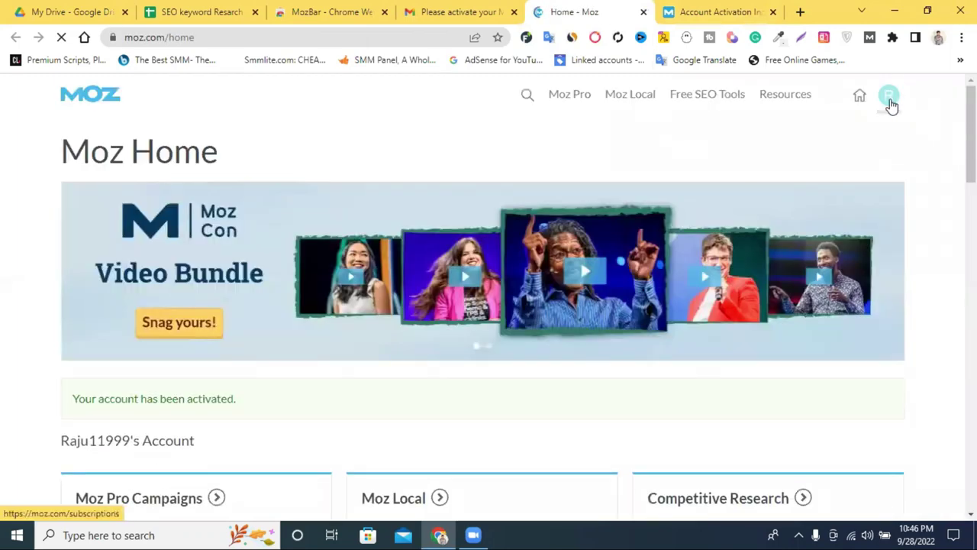
Step: Close the activation-pending, Moz home and activation email tabs, leaving the MozBar store page
click(888, 99)
click(752, 12)
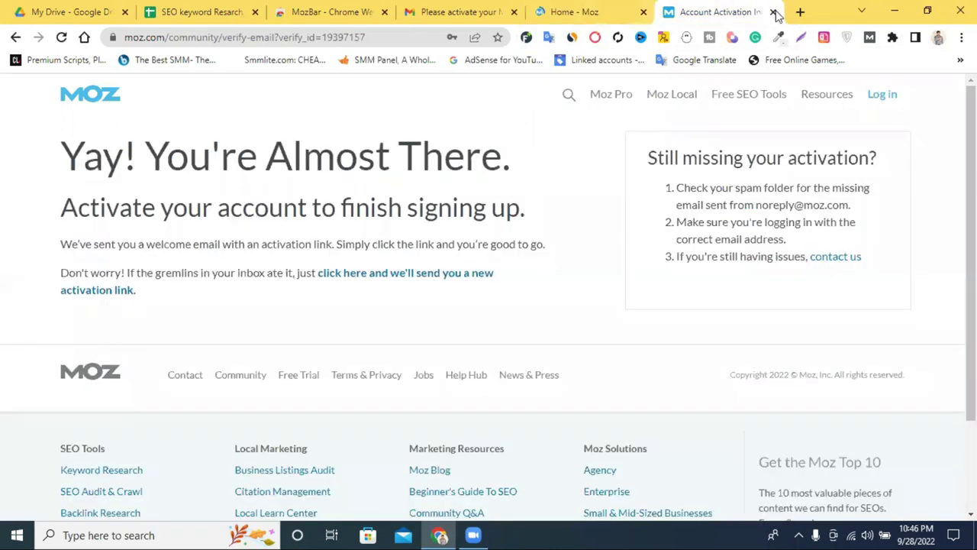
click(772, 12)
click(773, 12)
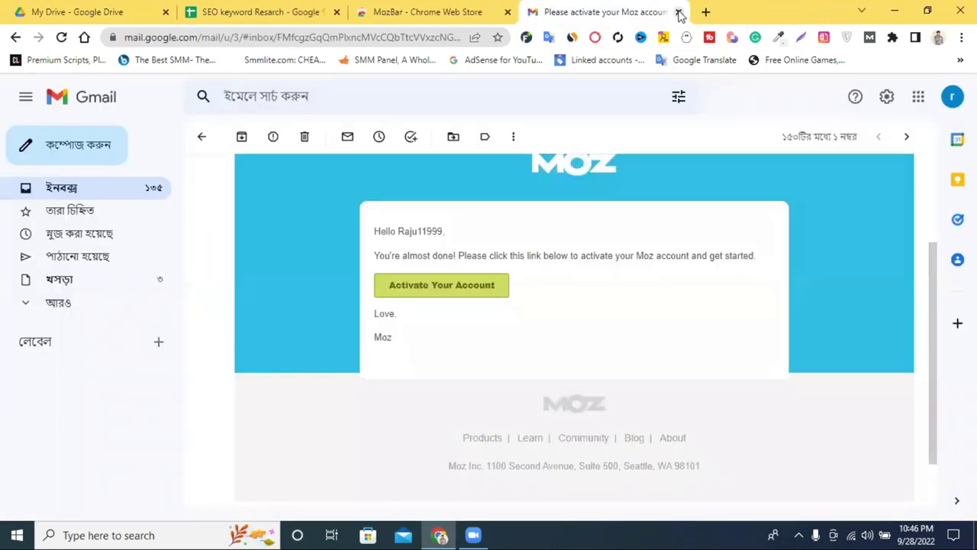
click(678, 13)
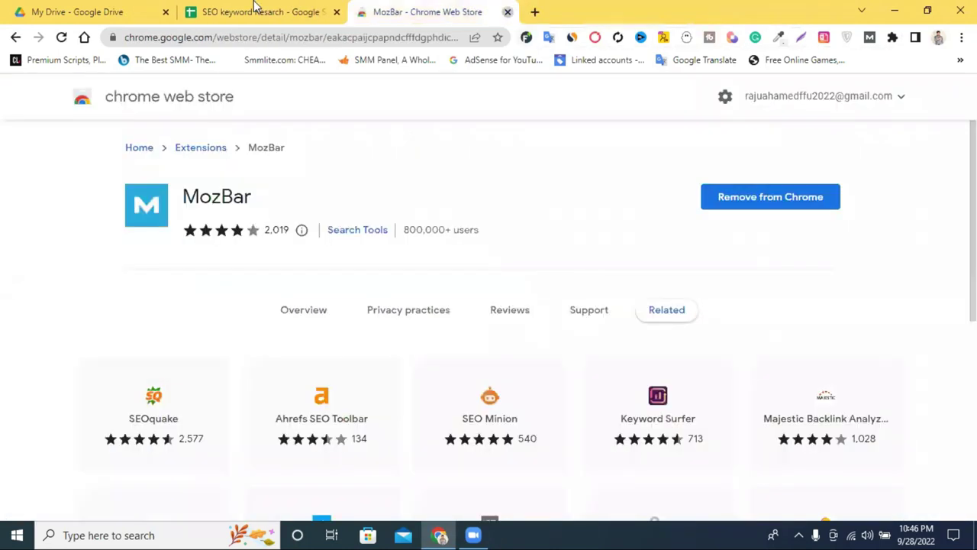
Step: Close the MozBar store page, turn on MozBar, and copy 'best car in usa 2022' from cell B5
key(ctrl+w)
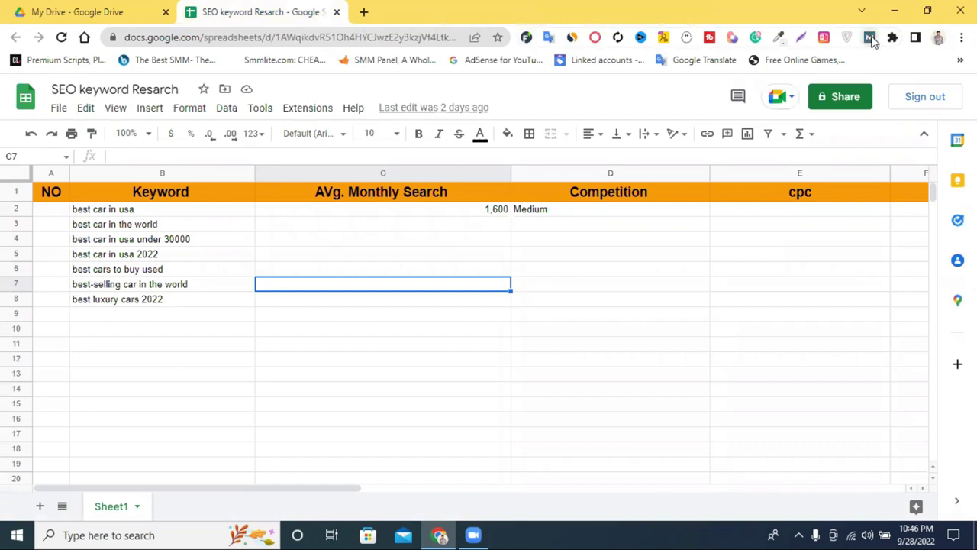
click(871, 38)
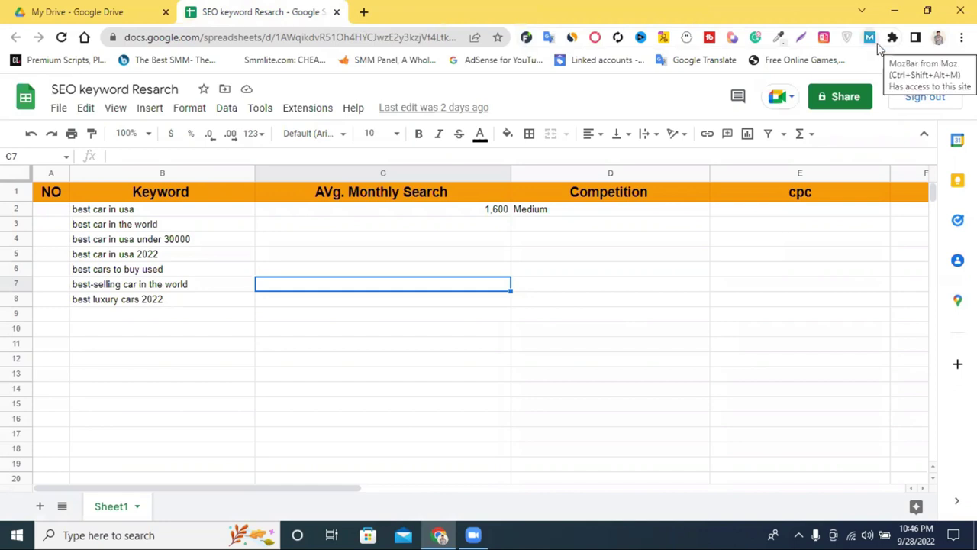
triple_click(153, 256)
right_click(151, 256)
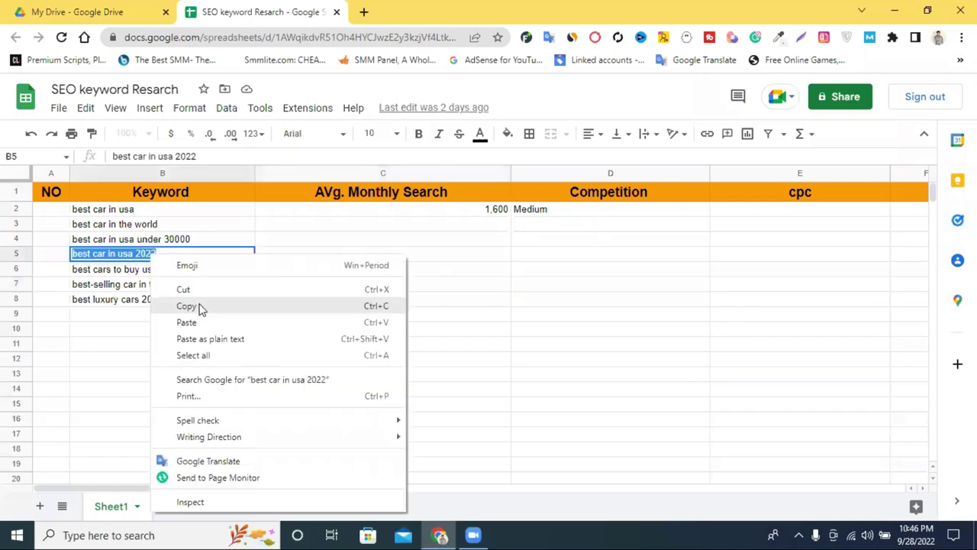
click(204, 305)
Step: Search Google for the copied keyword in a new tab
right_click(161, 252)
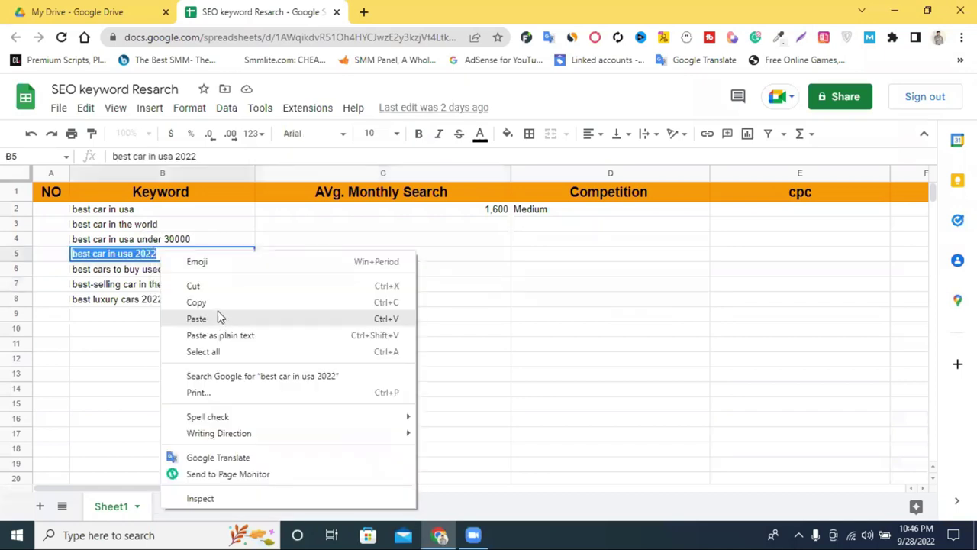
click(366, 6)
click(367, 6)
right_click(308, 35)
click(388, 144)
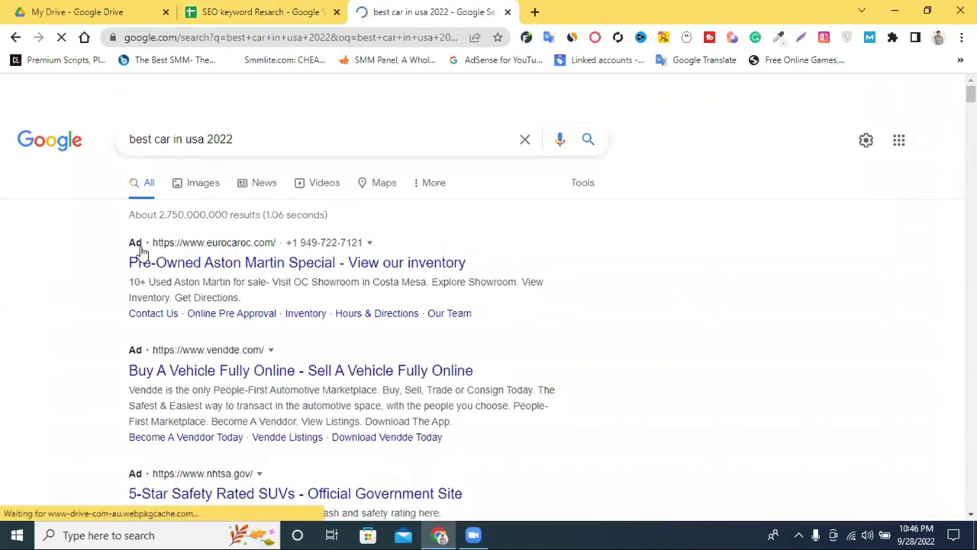
Step: Scroll through the 'best car in usa 2022' results and dismiss the MozBar tutorial popup
scroll(126, 240, down, 1)
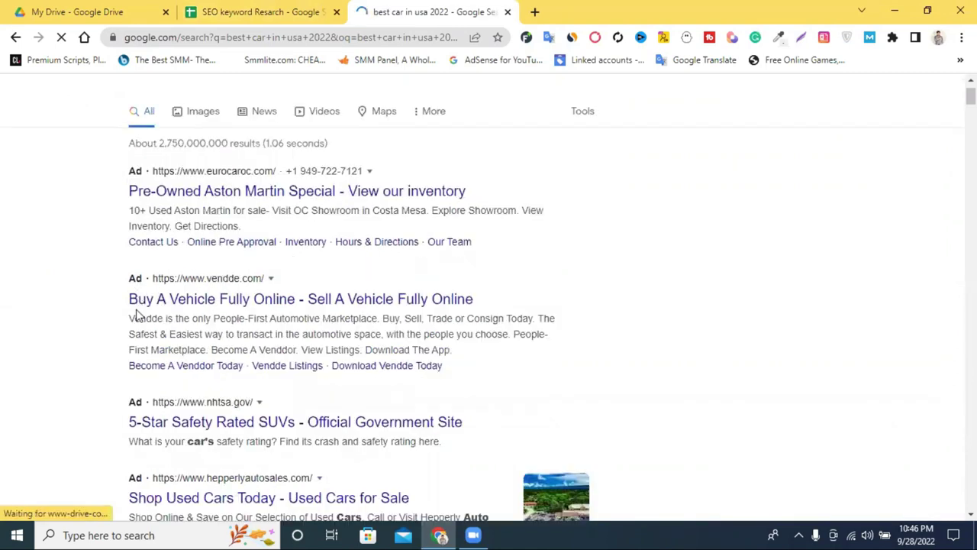
scroll(136, 314, down, 3)
scroll(145, 283, down, 5)
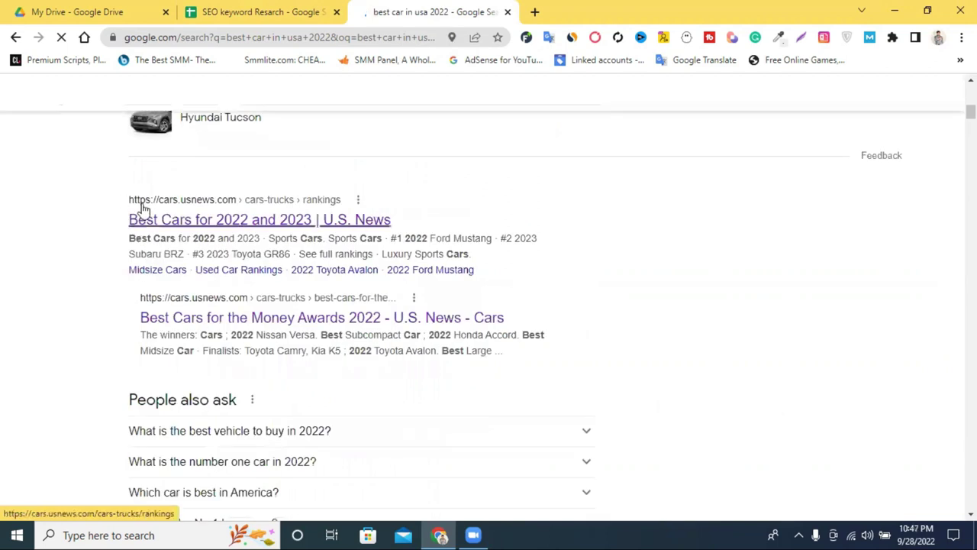
scroll(162, 222, down, 1)
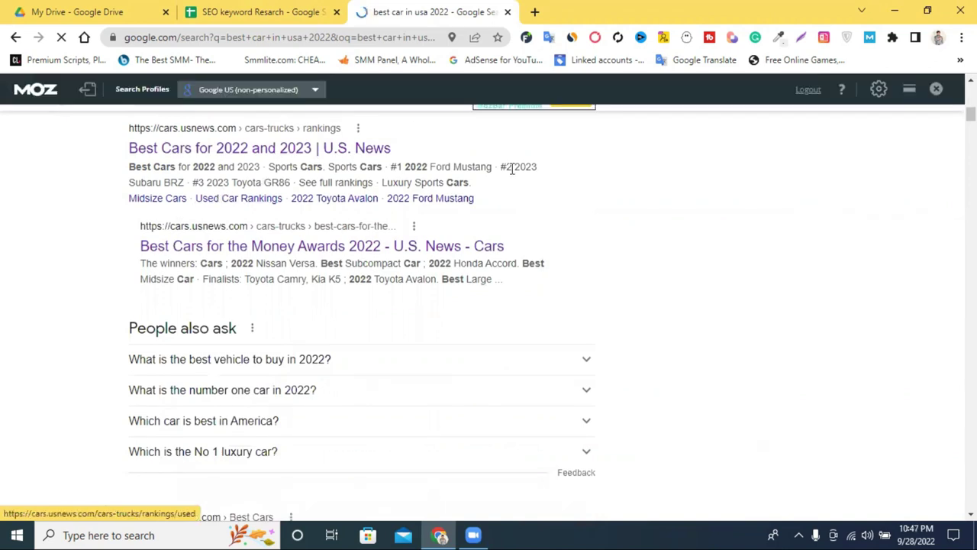
scroll(513, 169, down, 1)
scroll(355, 211, down, 3)
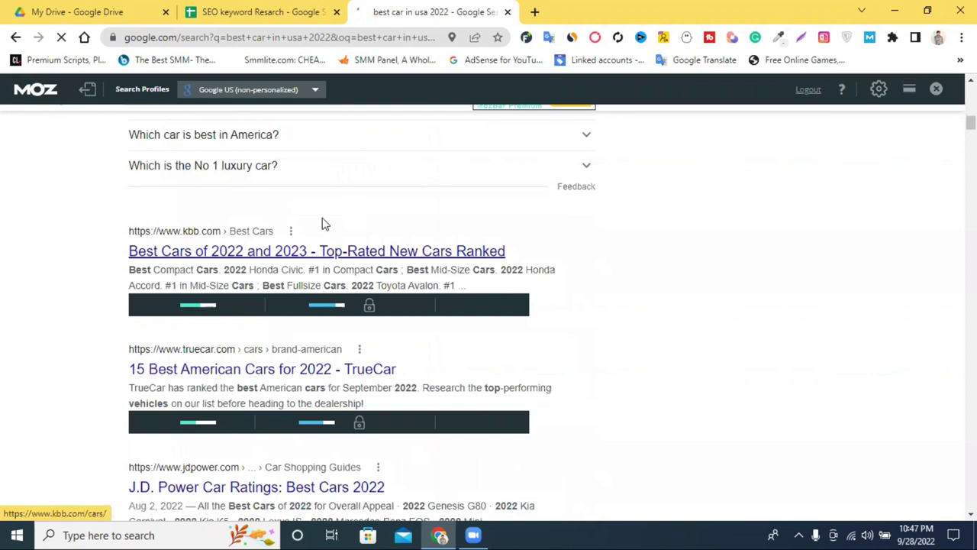
scroll(280, 252, down, 2)
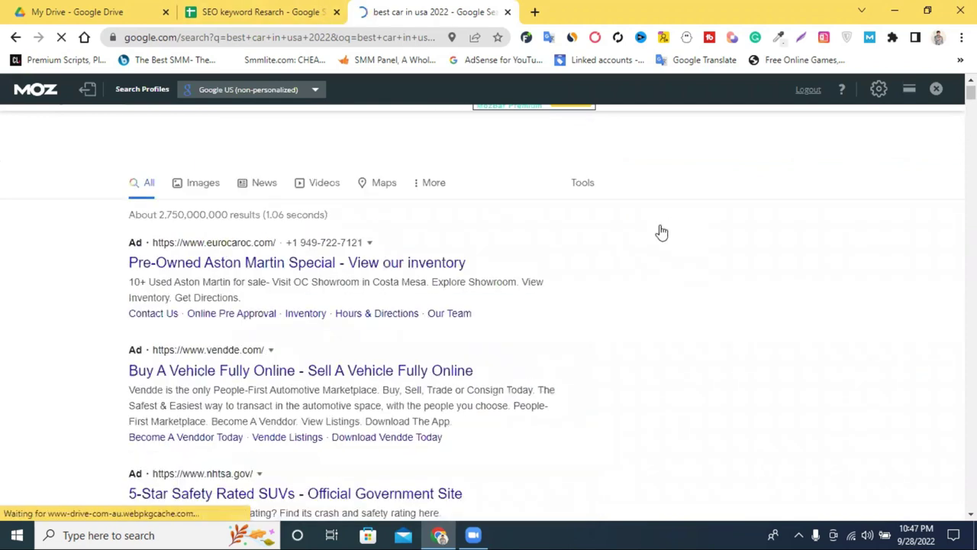
scroll(657, 217, down, 5)
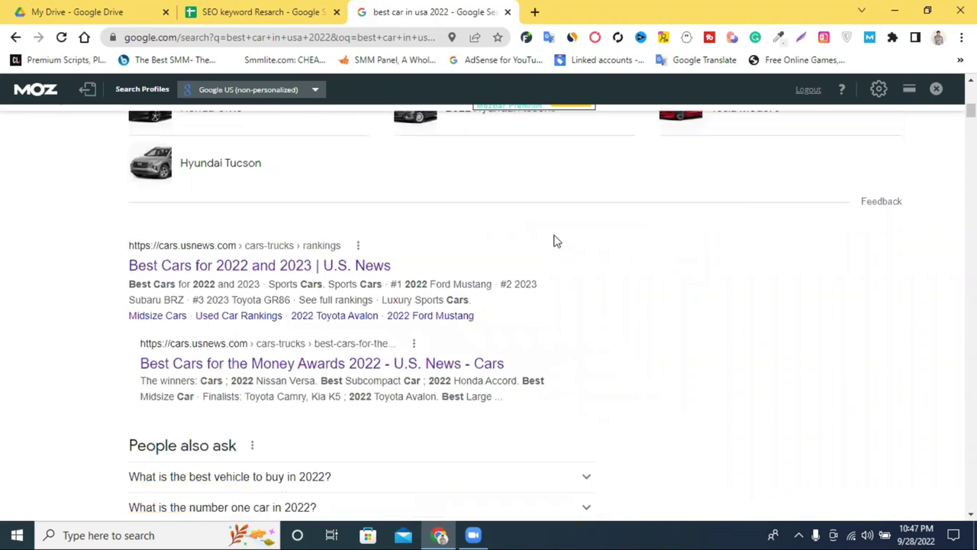
scroll(555, 241, up, 5)
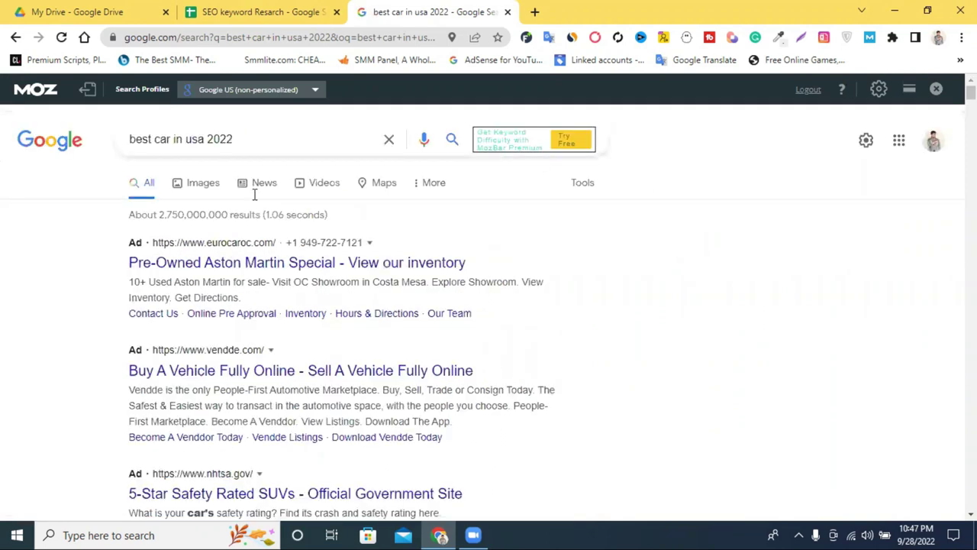
scroll(260, 194, down, 10)
scroll(233, 288, down, 2)
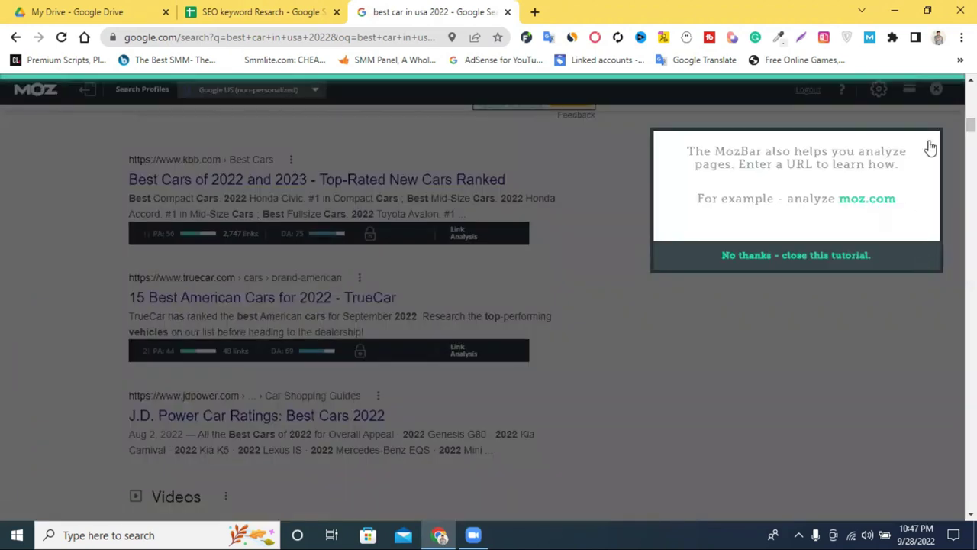
click(929, 145)
Step: Review each result's MozBar PA and DA, then return to the SEO keyword Resarch spreadsheet
scroll(345, 306, up, 1)
scroll(345, 305, up, 2)
scroll(513, 299, down, 14)
scroll(654, 316, down, 20)
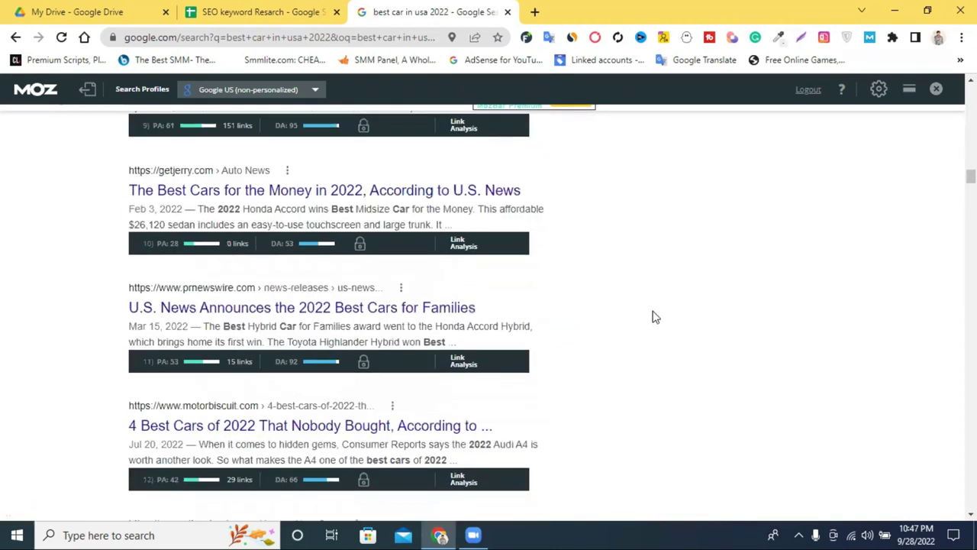
scroll(328, 312, up, 5)
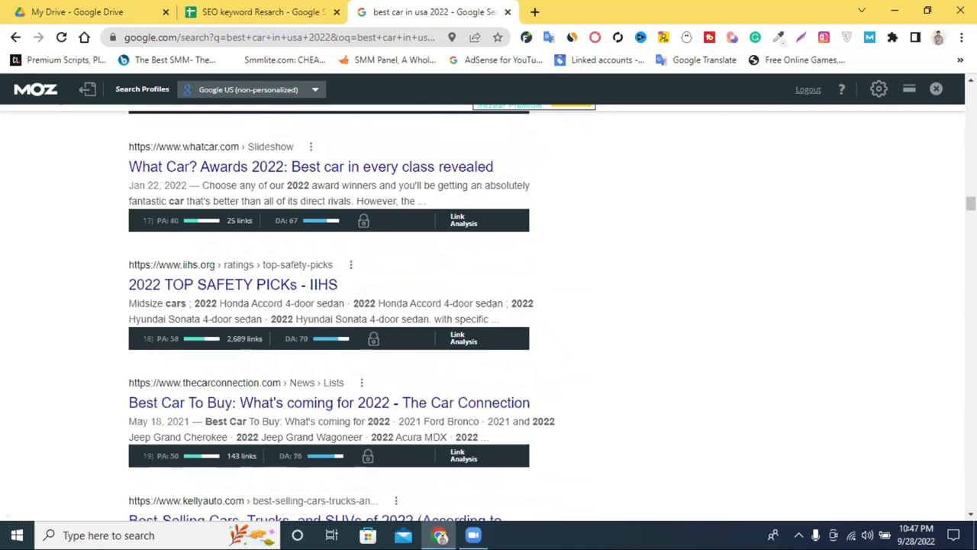
scroll(488, 306, down, 20)
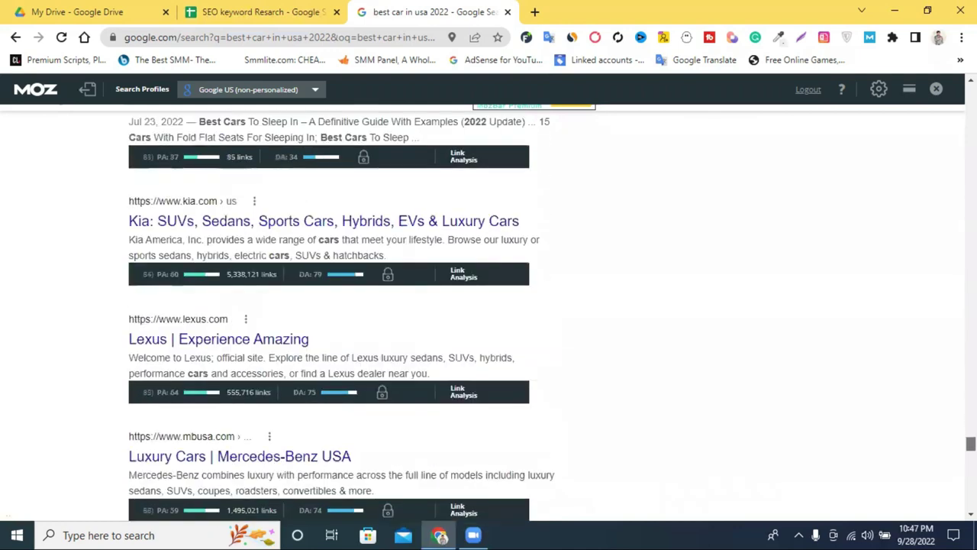
scroll(830, 345, up, 15)
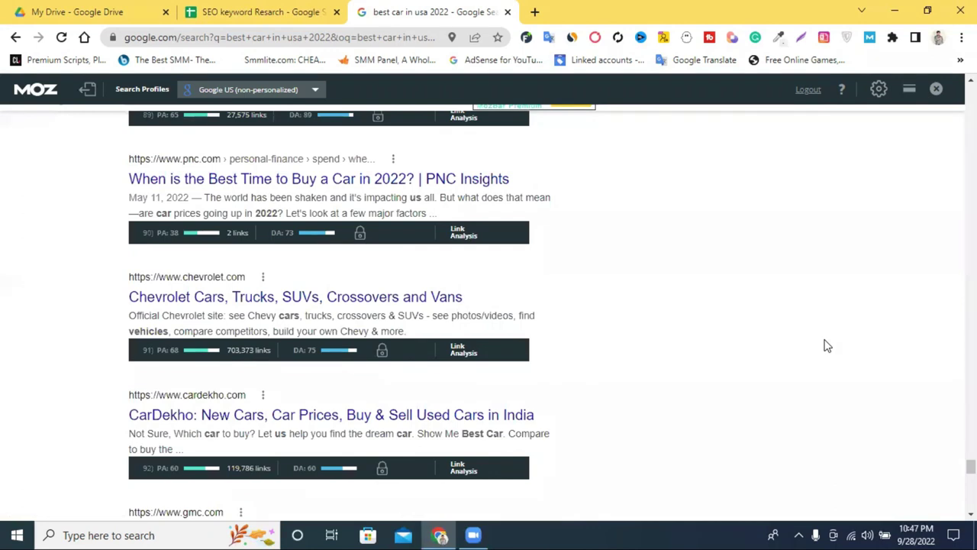
scroll(827, 346, up, 15)
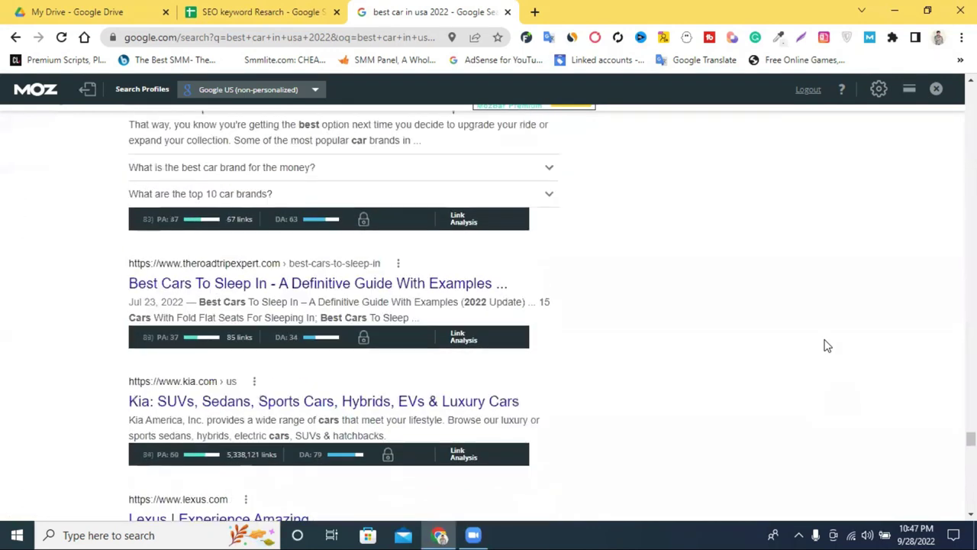
scroll(827, 346, up, 10)
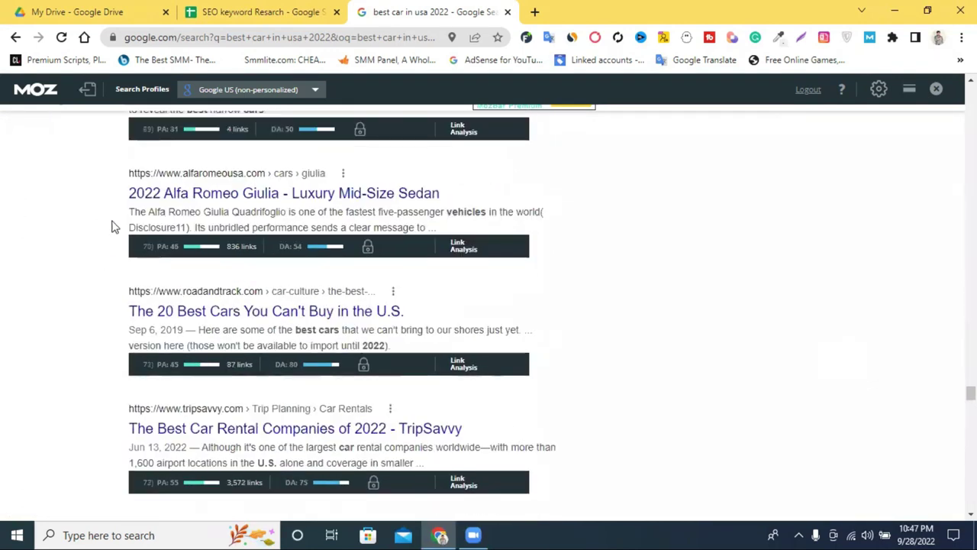
scroll(769, 331, up, 10)
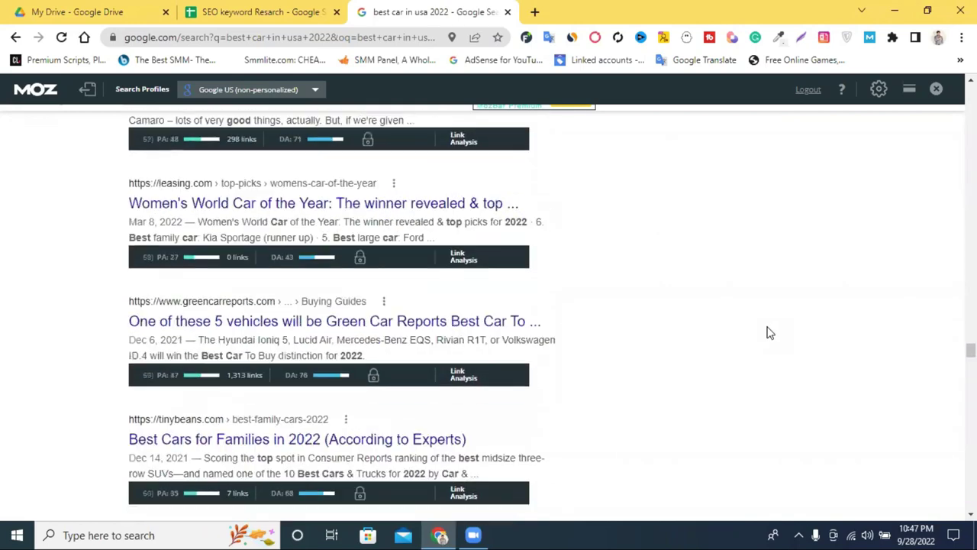
scroll(769, 331, up, 5)
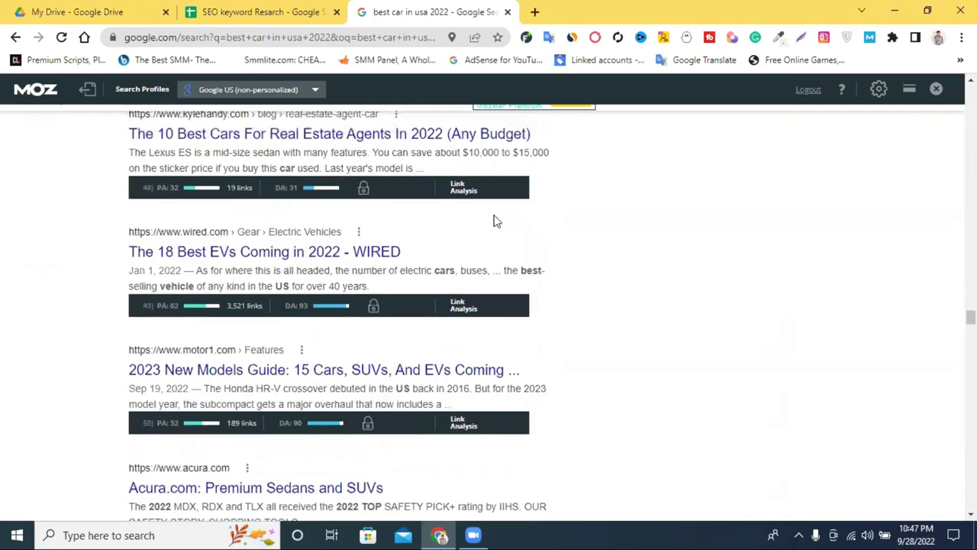
scroll(547, 212, up, 10)
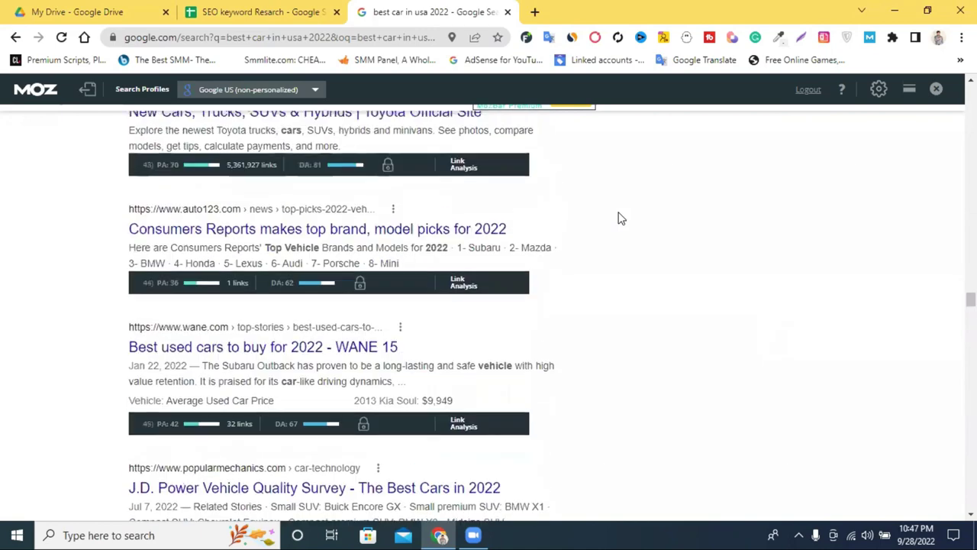
scroll(620, 219, up, 10)
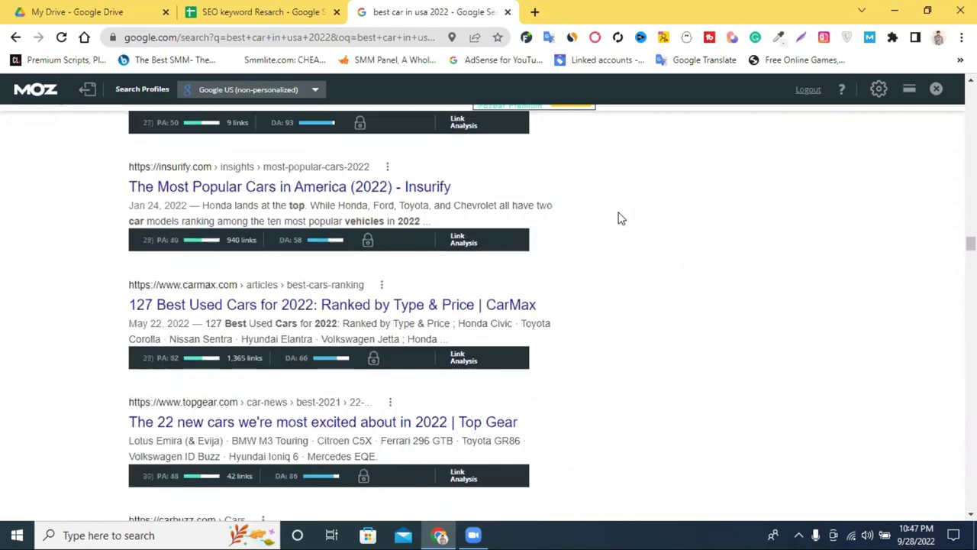
scroll(621, 219, up, 10)
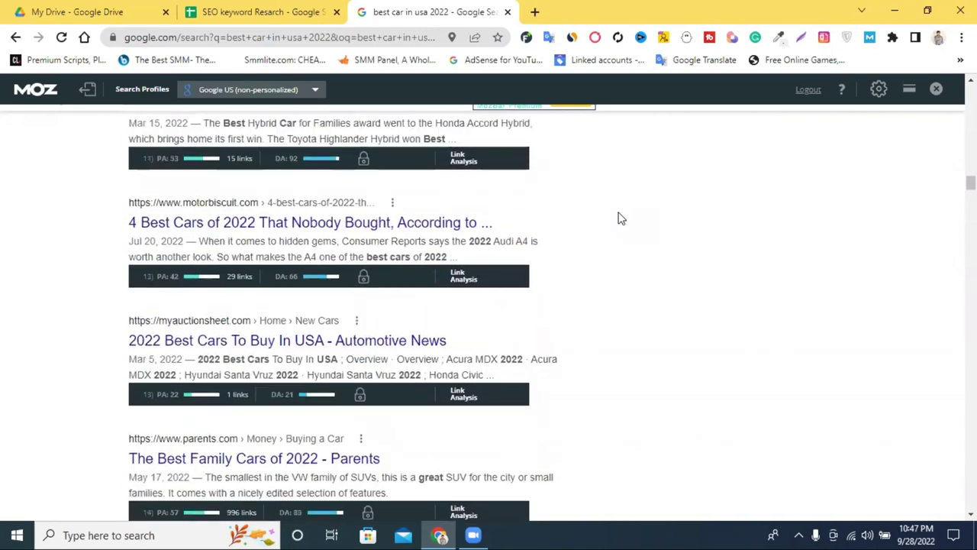
scroll(621, 218, up, 10)
scroll(620, 218, down, 5)
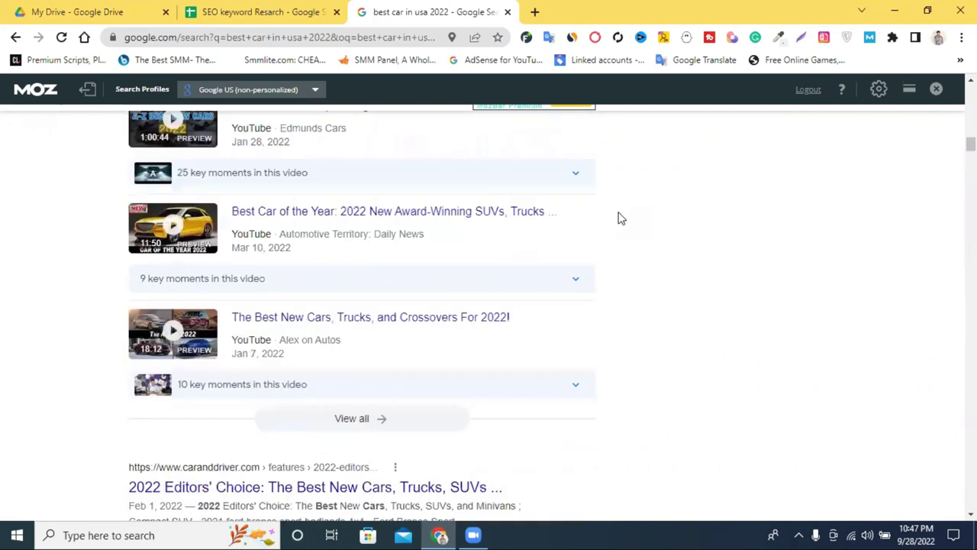
scroll(620, 219, down, 3)
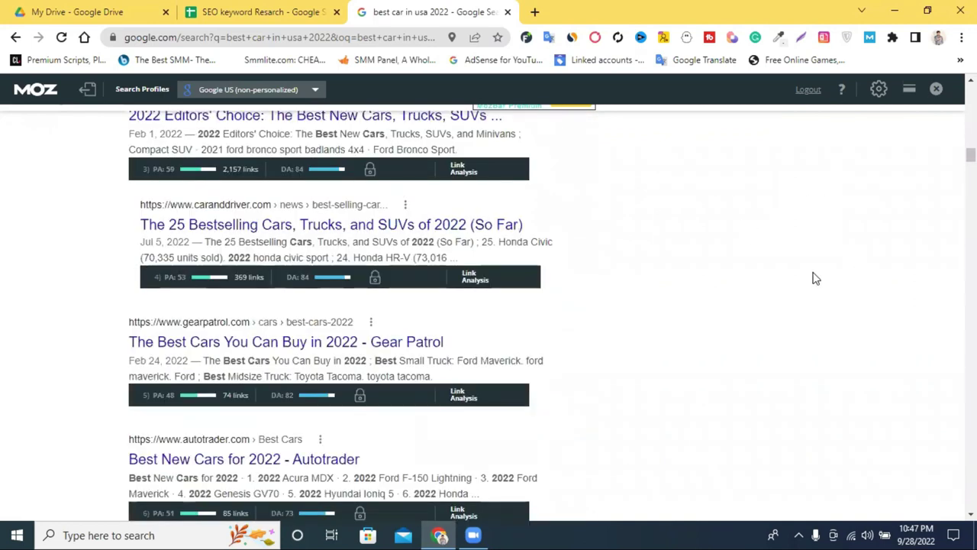
click(257, 11)
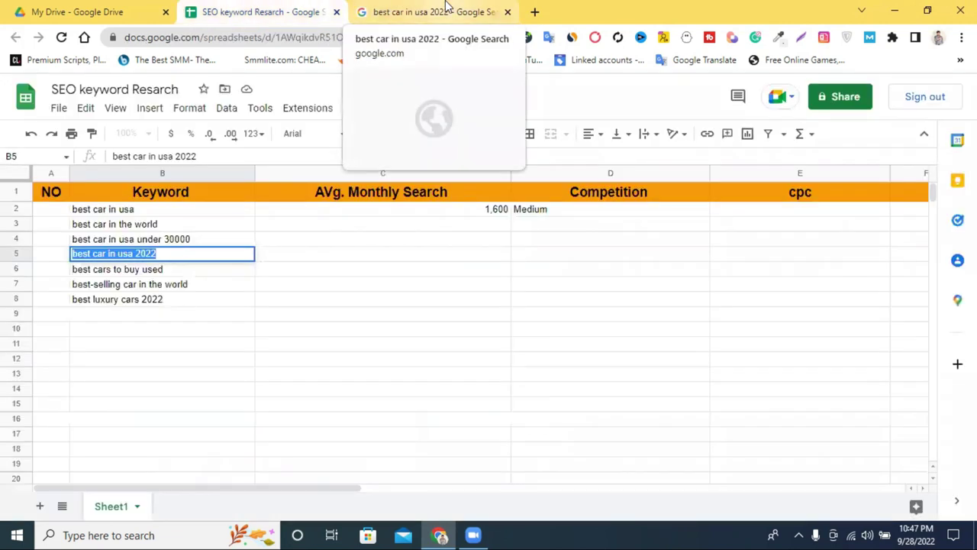
Step: From My Drive, create a new blank Google Sheets spreadsheet via New > Google Sheets
click(65, 11)
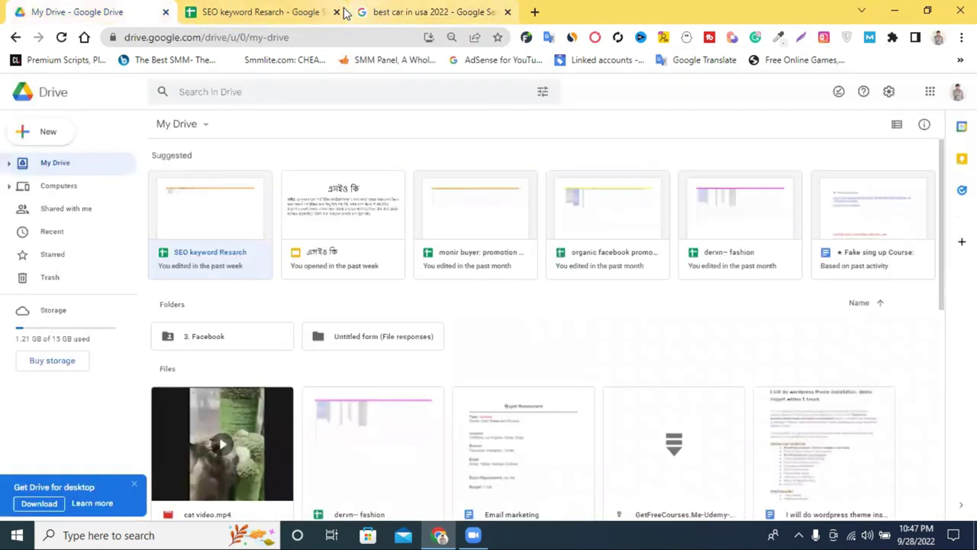
click(336, 12)
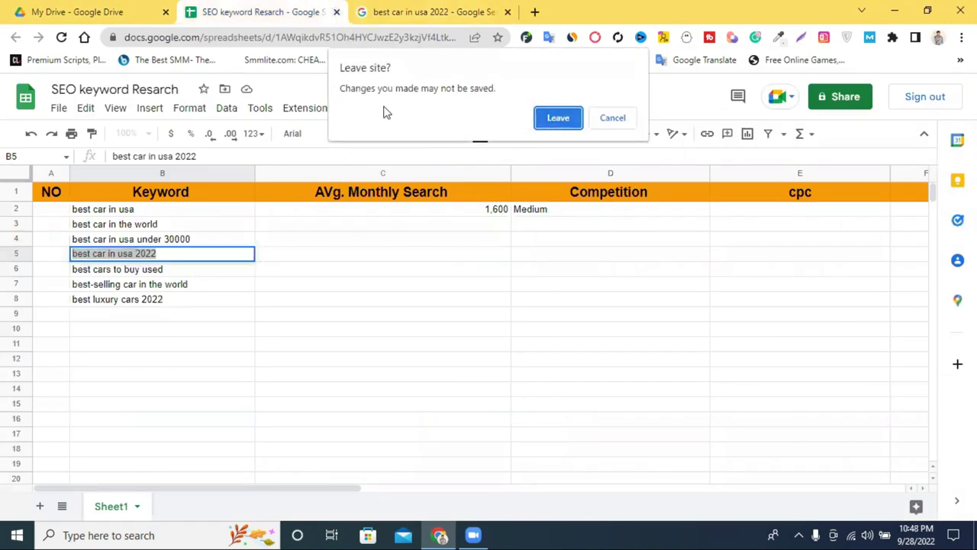
click(614, 118)
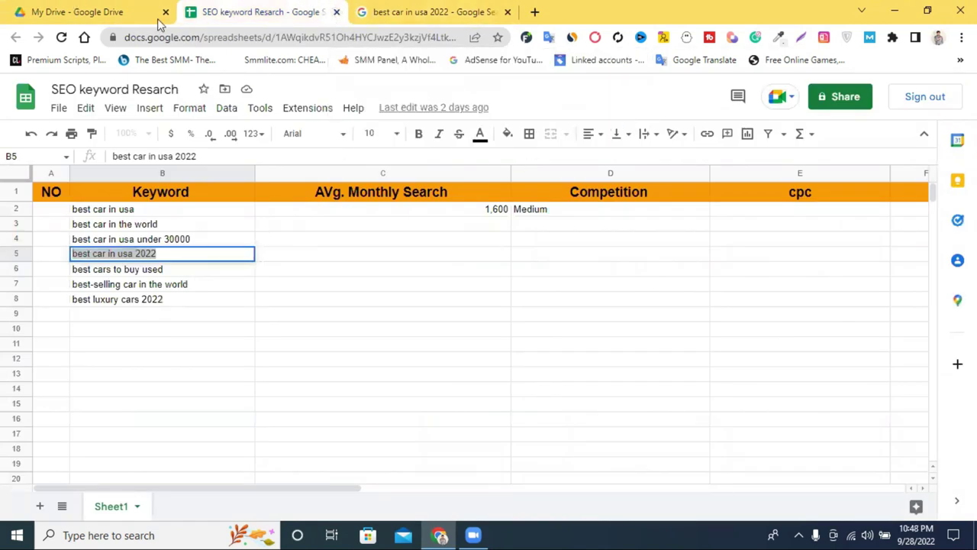
click(149, 15)
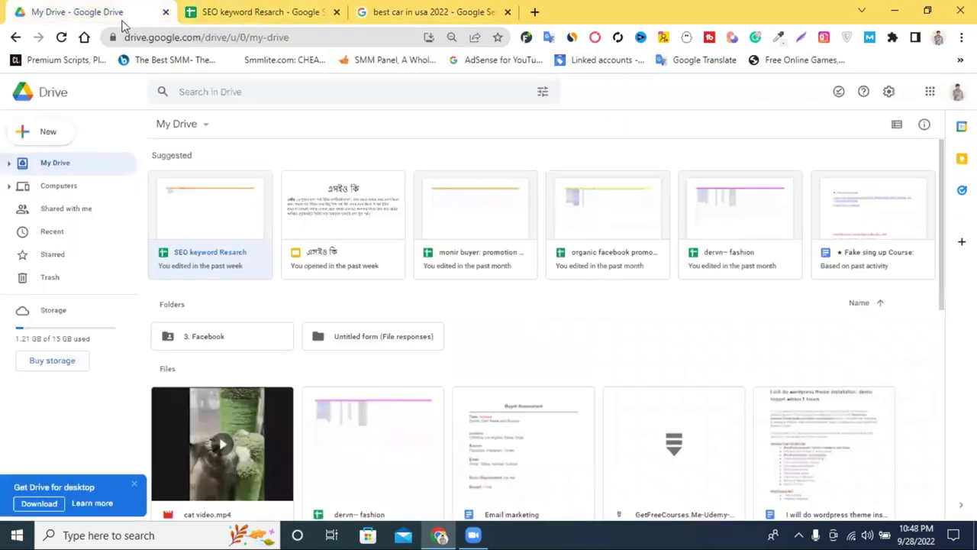
click(52, 132)
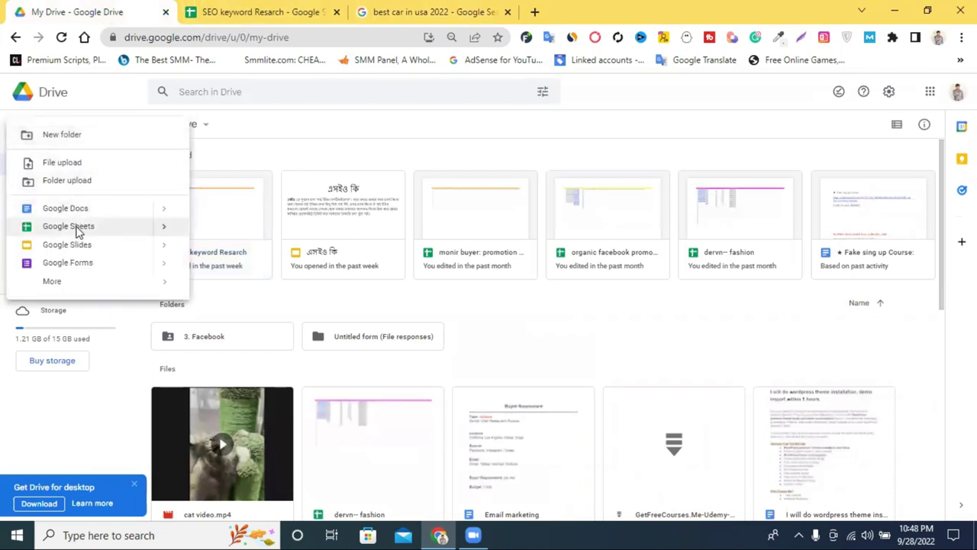
click(76, 227)
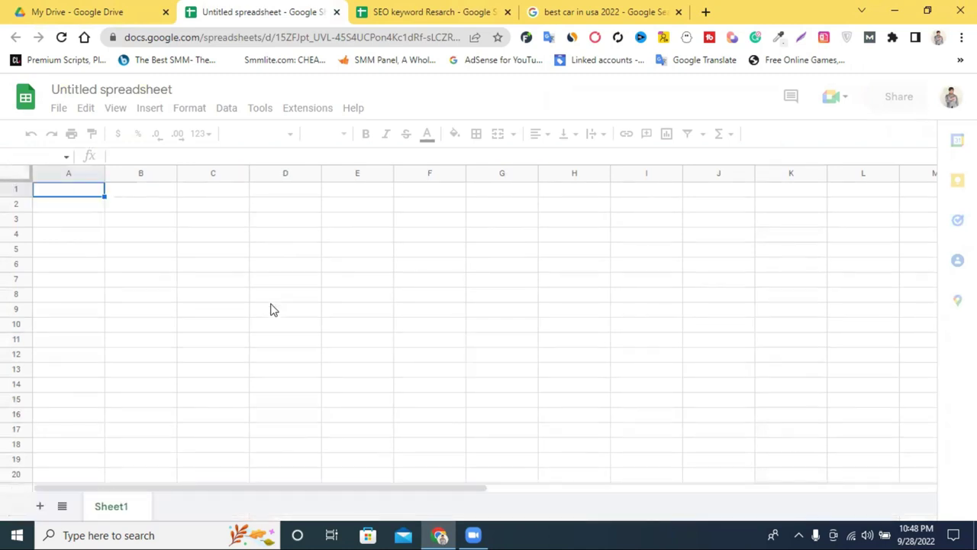
click(118, 86)
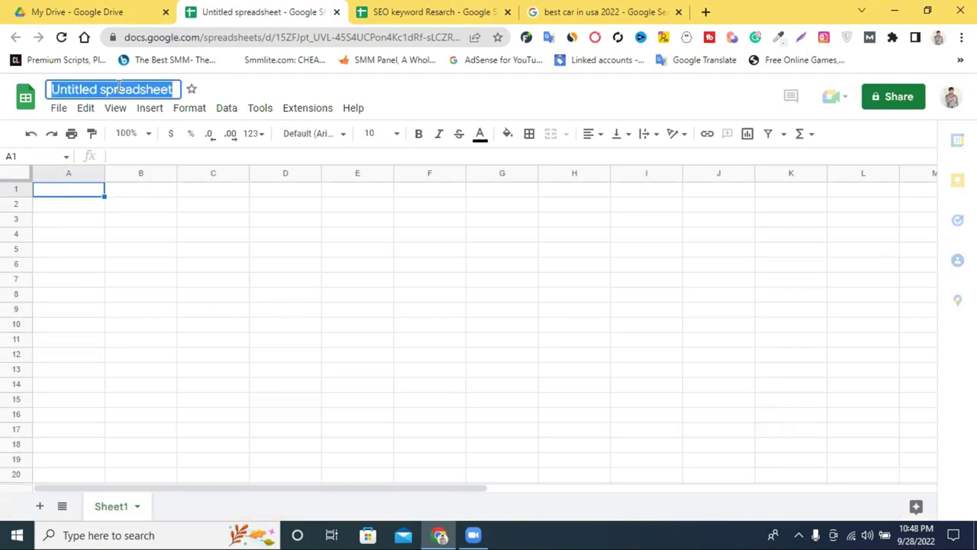
Step: Type the spreadsheet title and correct the first word's spelling to 'Compittion'
text(C)
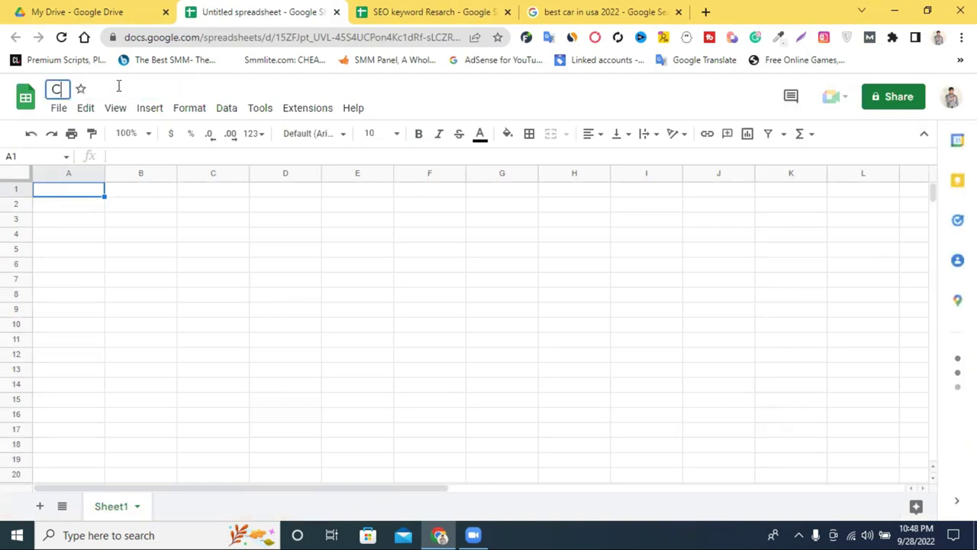
text(om)
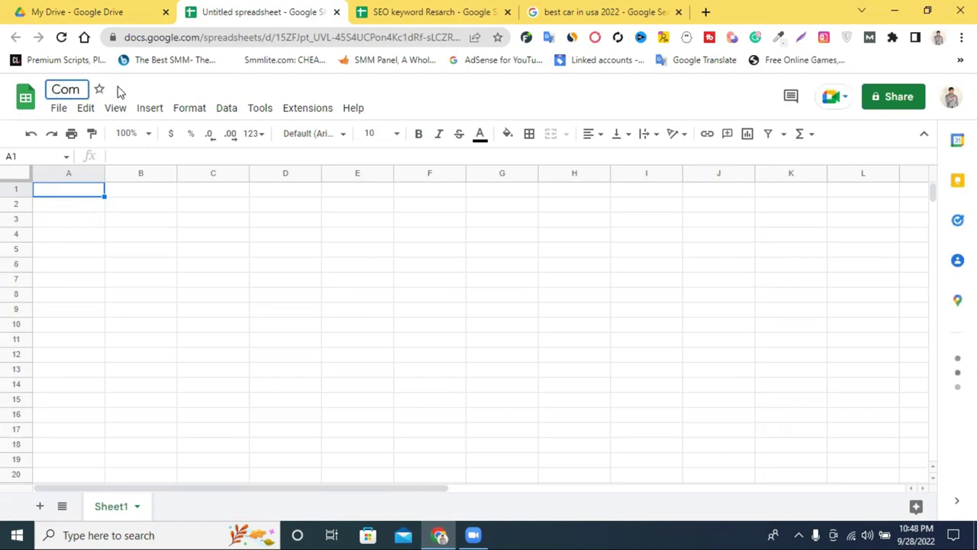
text(pition)
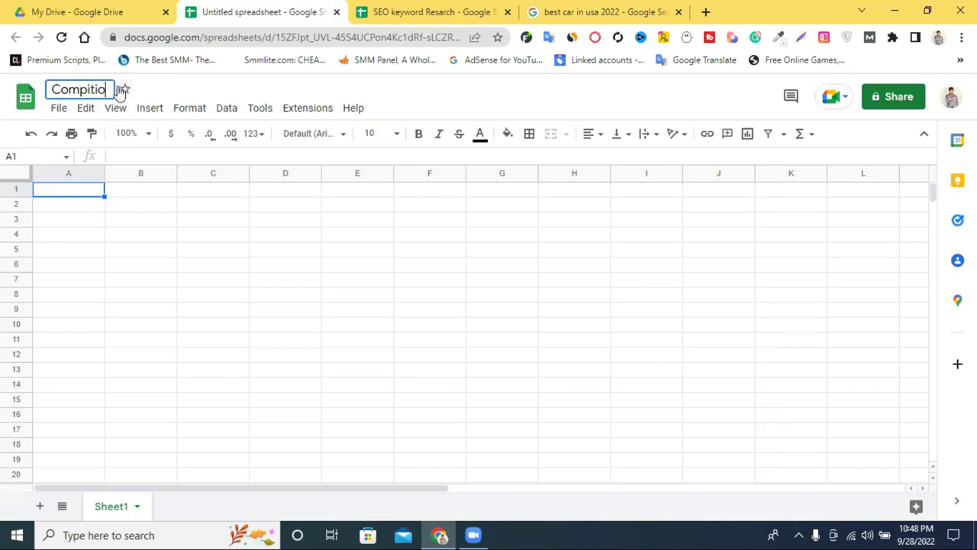
text(es)
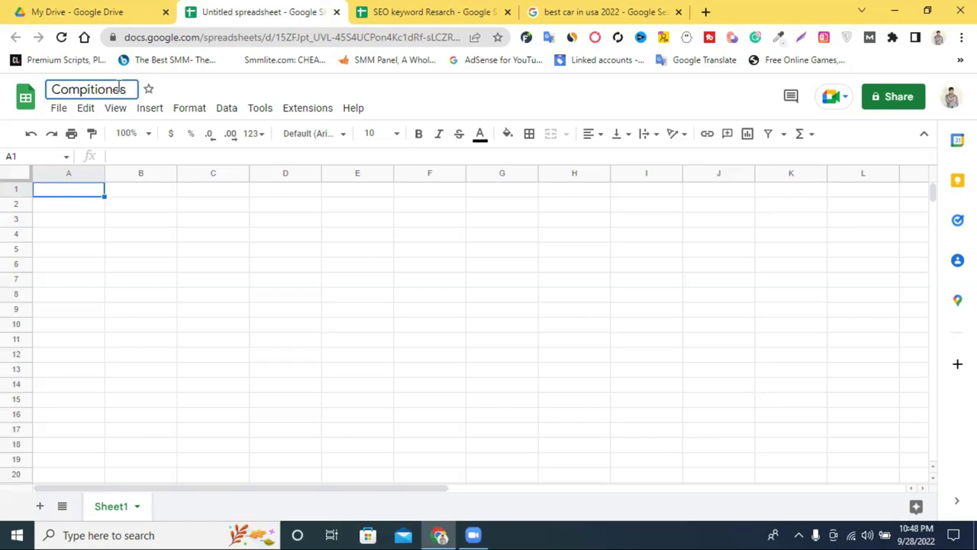
right_click(97, 87)
key(Escape)
click(130, 88)
key(BackSpace)
key(BackSpace)
key(BackSpace)
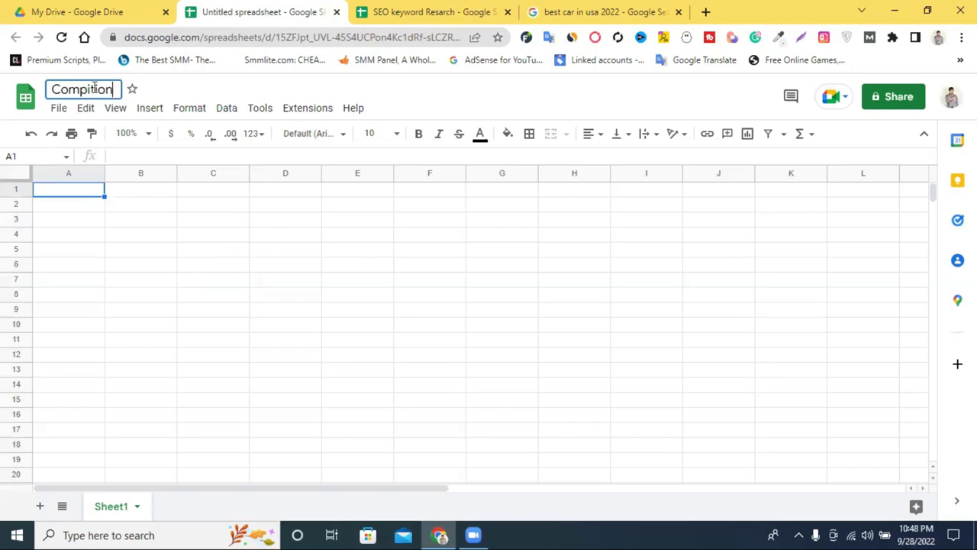
click(95, 87)
text(i)
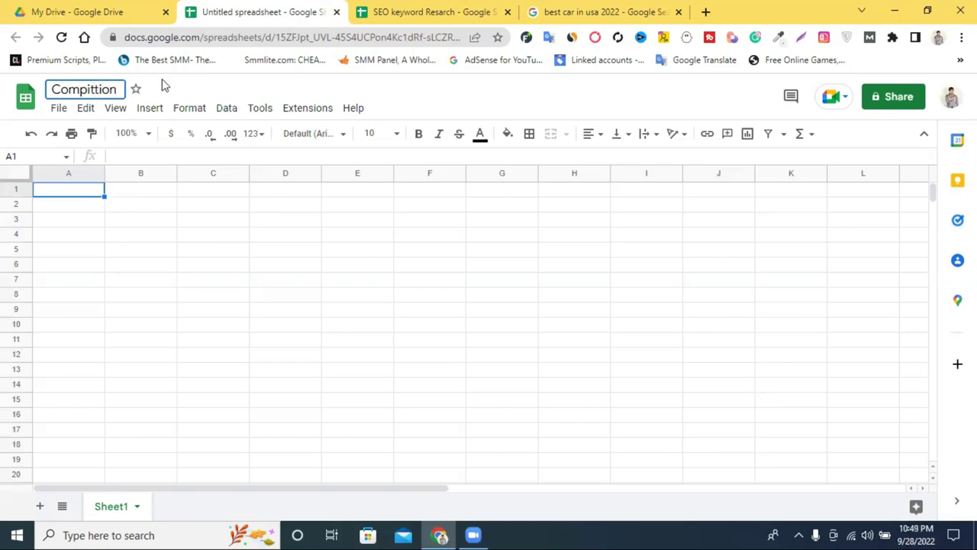
text(ttion An)
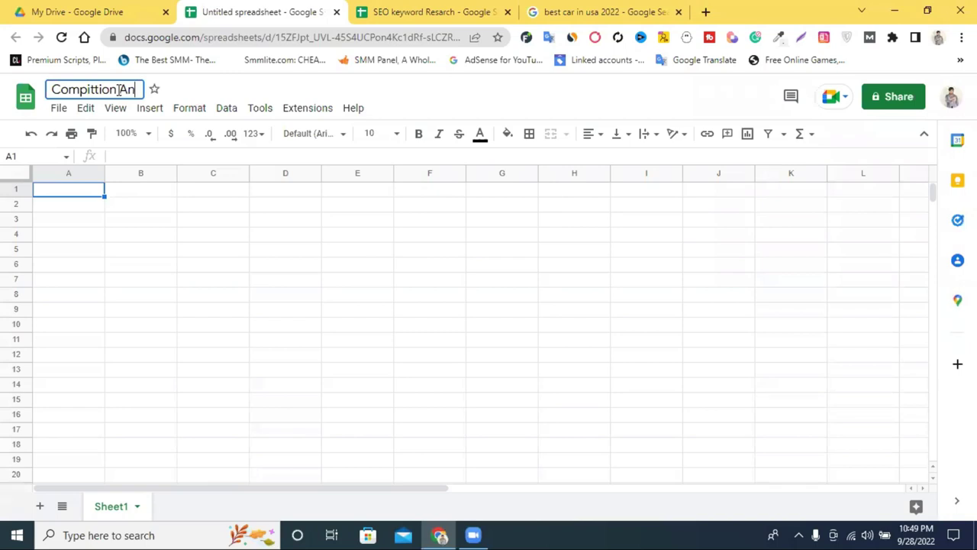
text(alitish)
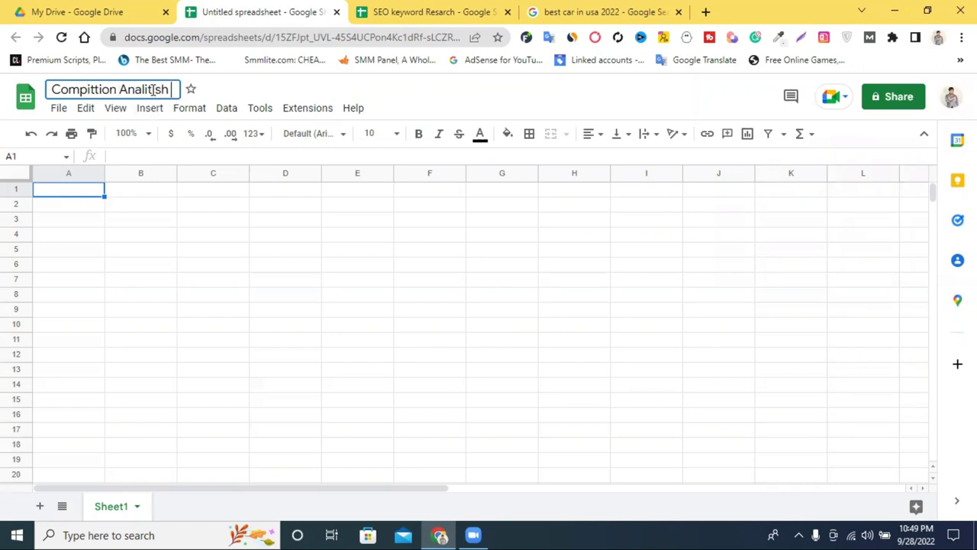
Step: Replace the misspelled 'Analitish' with 'Analytis' and commit the new spreadsheet name
triple_click(150, 89)
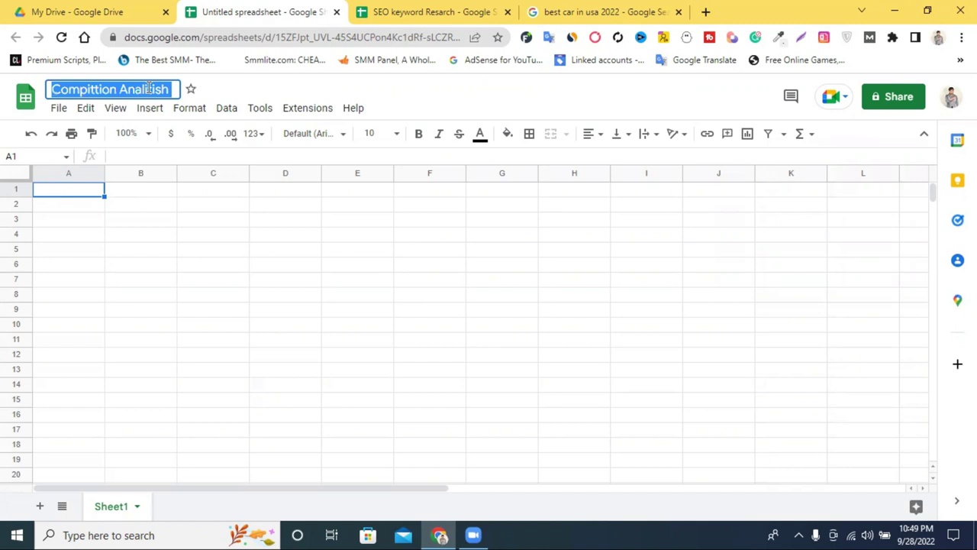
click(150, 88)
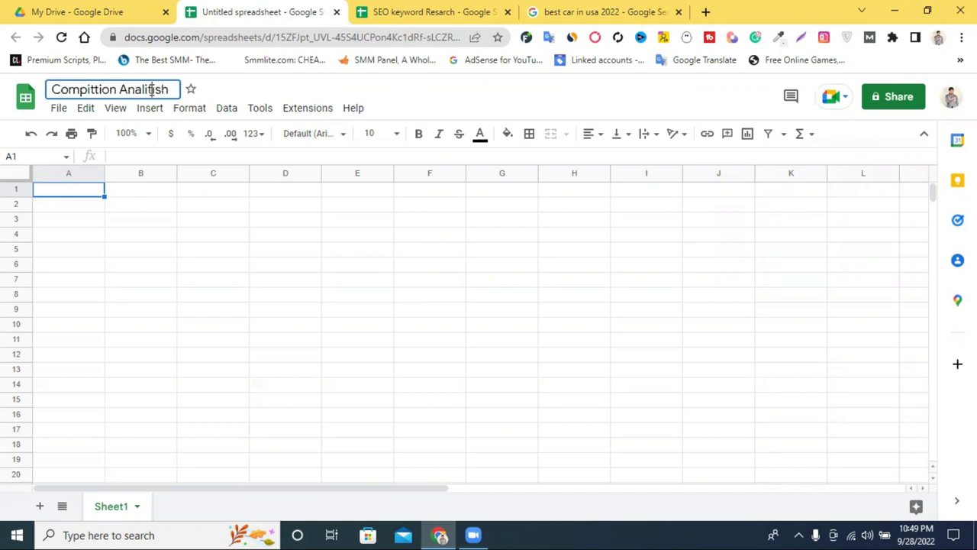
double_click(151, 89)
text(An)
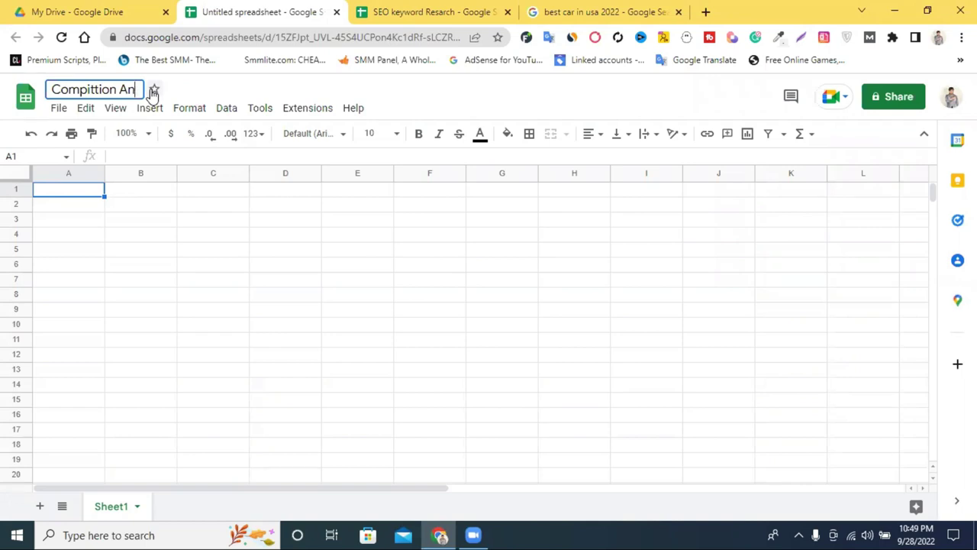
text(aly)
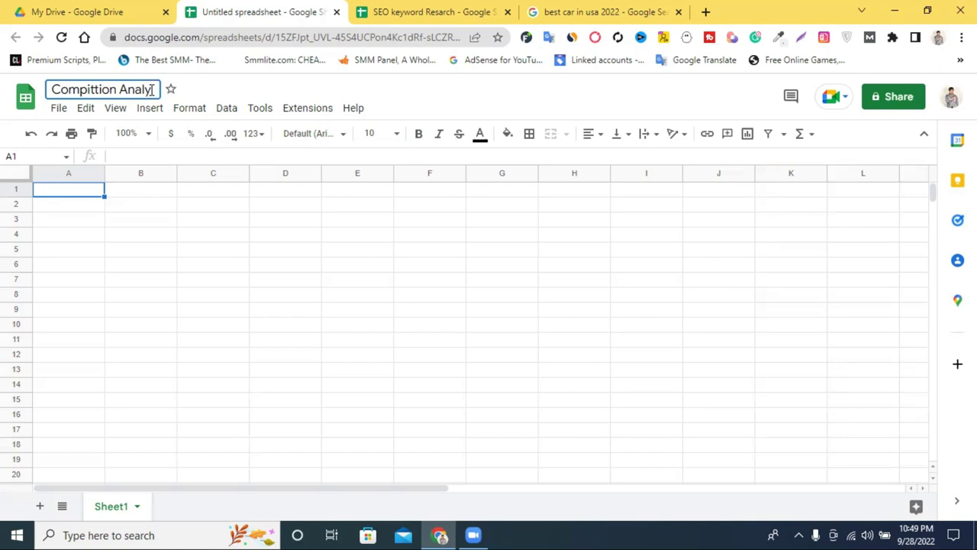
text(tis)
click(404, 87)
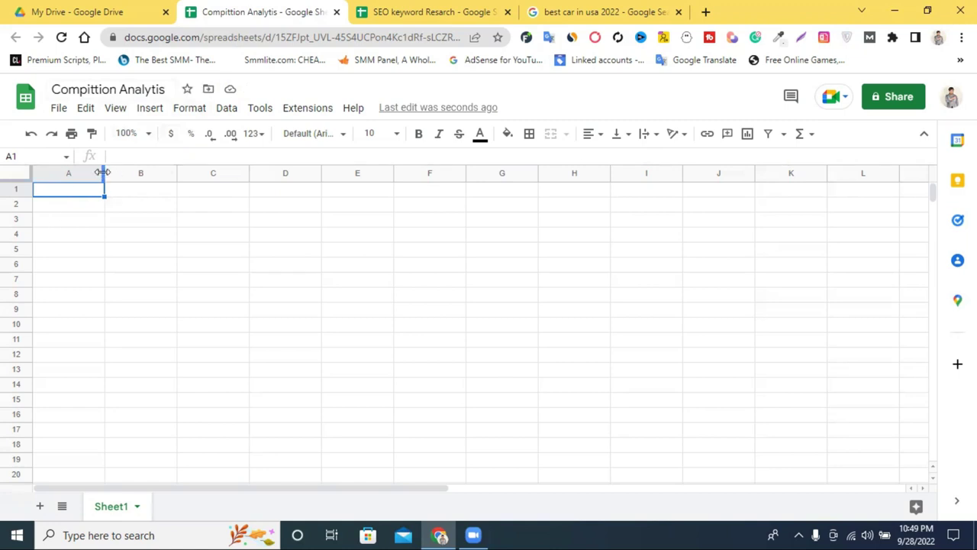
Step: Widen columns A and B and enter headers 'Keyword' in A1 and 'URL' in B1
drag(102, 173, 160, 172)
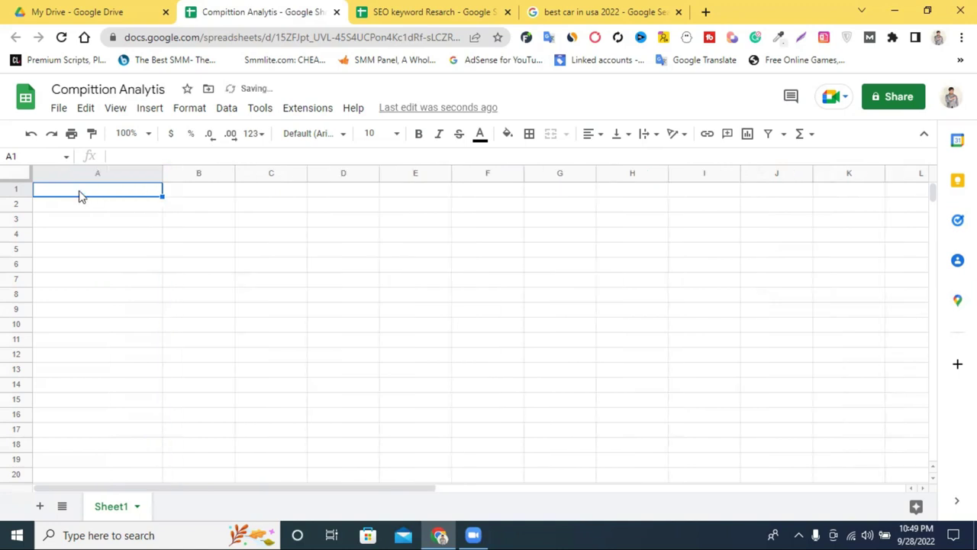
double_click(80, 191)
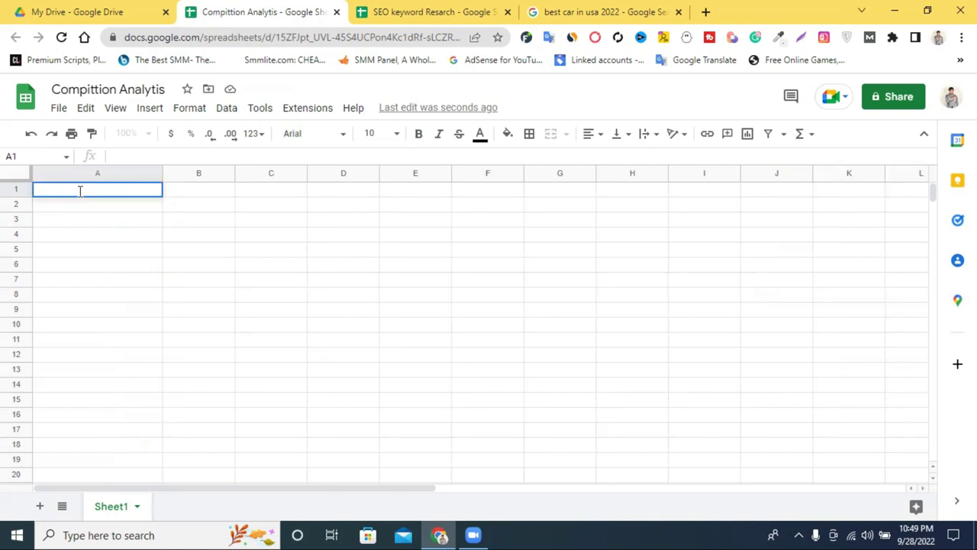
text(Keyword)
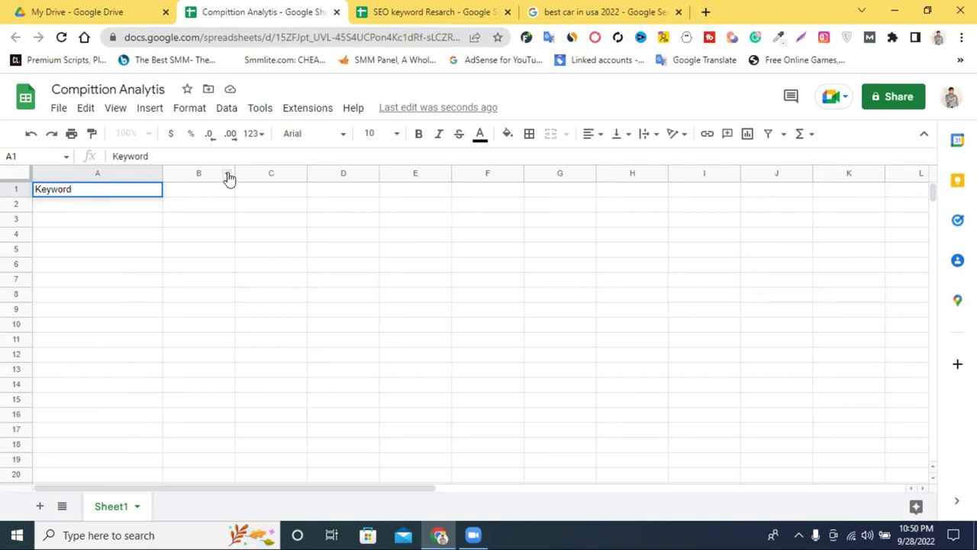
drag(234, 171, 456, 178)
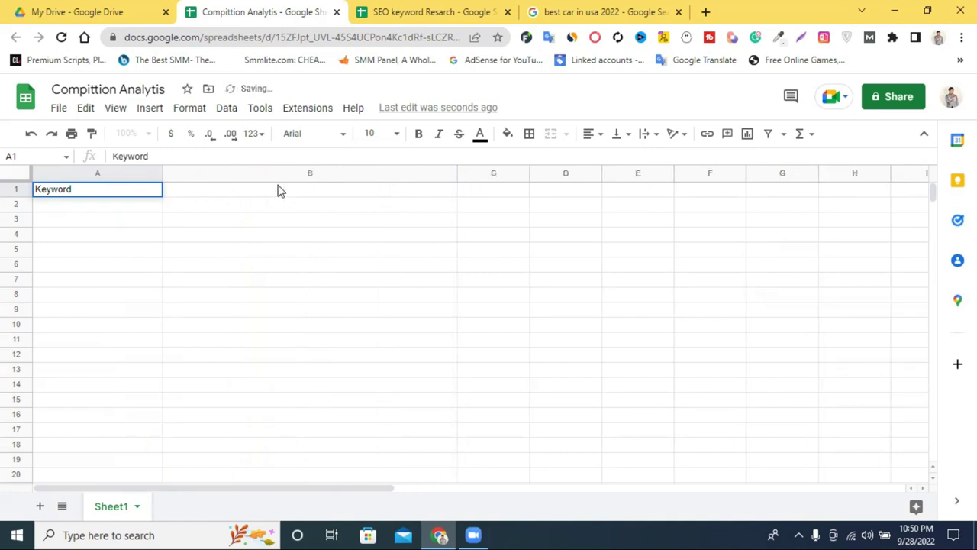
click(279, 184)
text(U)
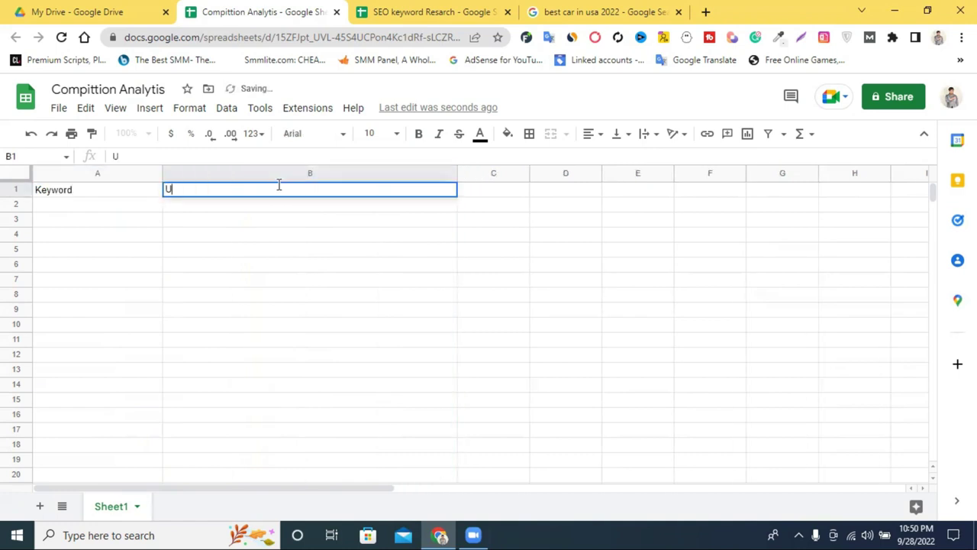
text(RL)
click(289, 234)
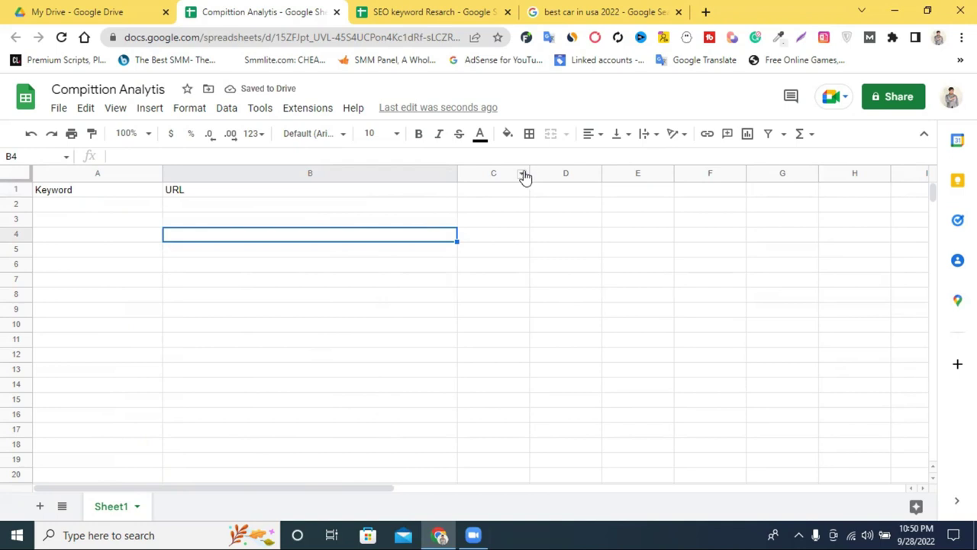
Step: Widen column C with header 'Title' in C1, then widen column D and start editing D1
drag(527, 172, 756, 190)
click(555, 190)
double_click(555, 190)
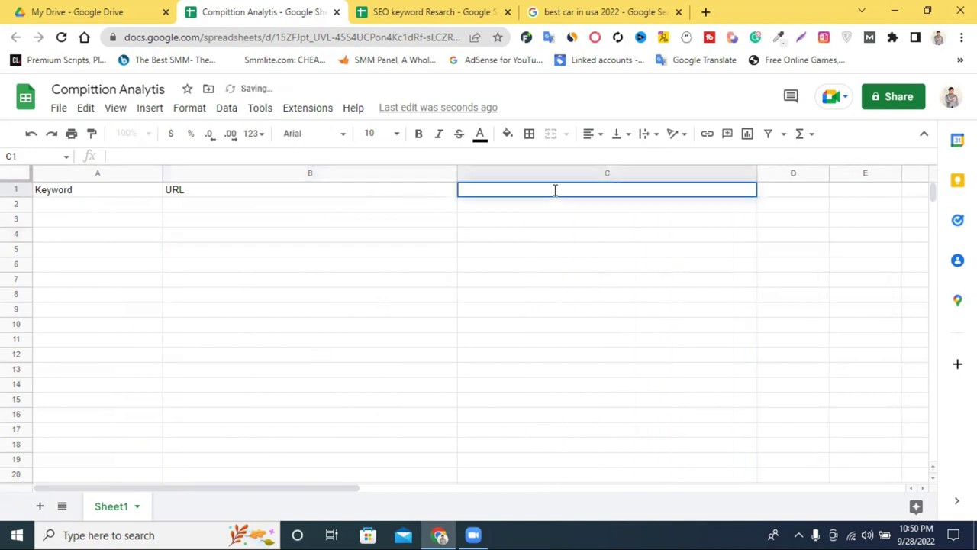
text(Title)
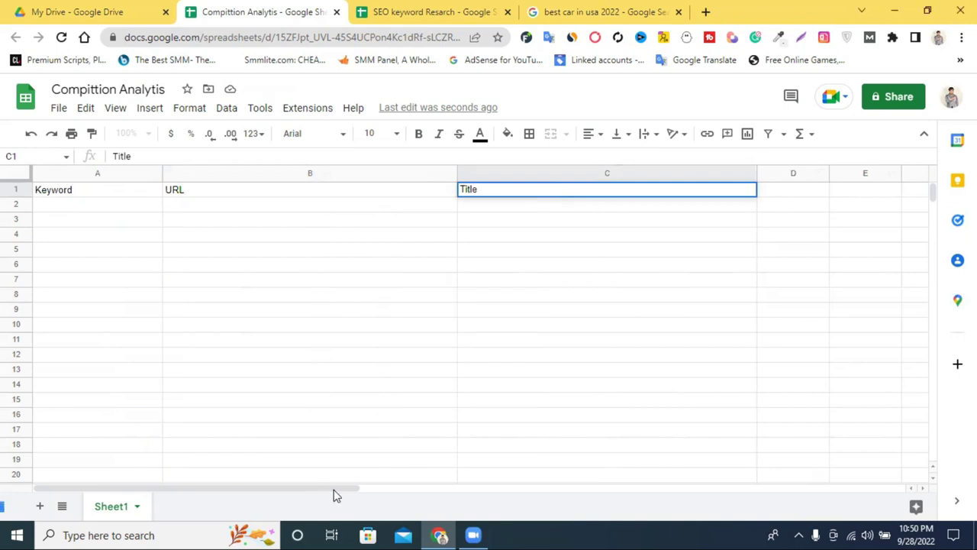
drag(287, 487, 394, 496)
click(658, 338)
drag(697, 172, 888, 173)
click(691, 192)
double_click(691, 187)
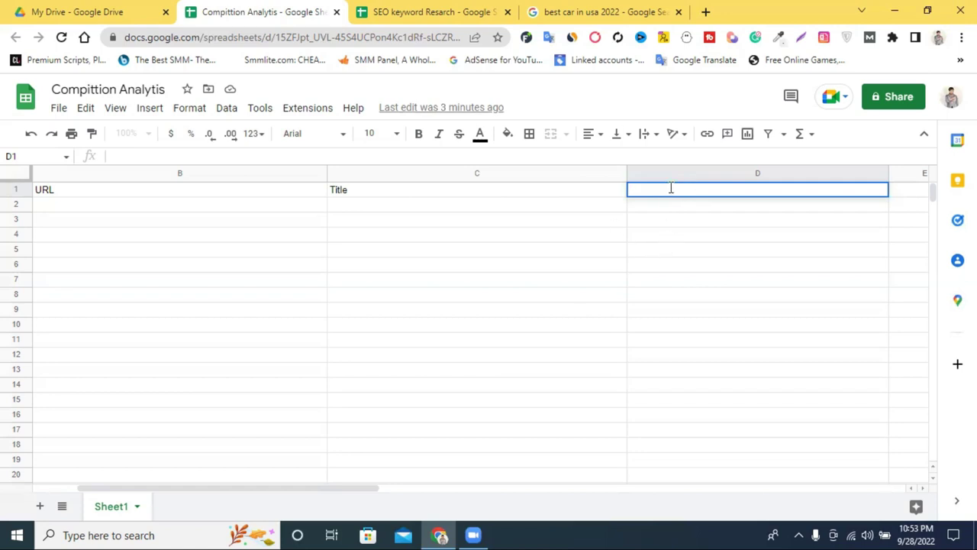
Step: Enter the DA and PA headings in D1 and E1, narrowing column D
text(DA)
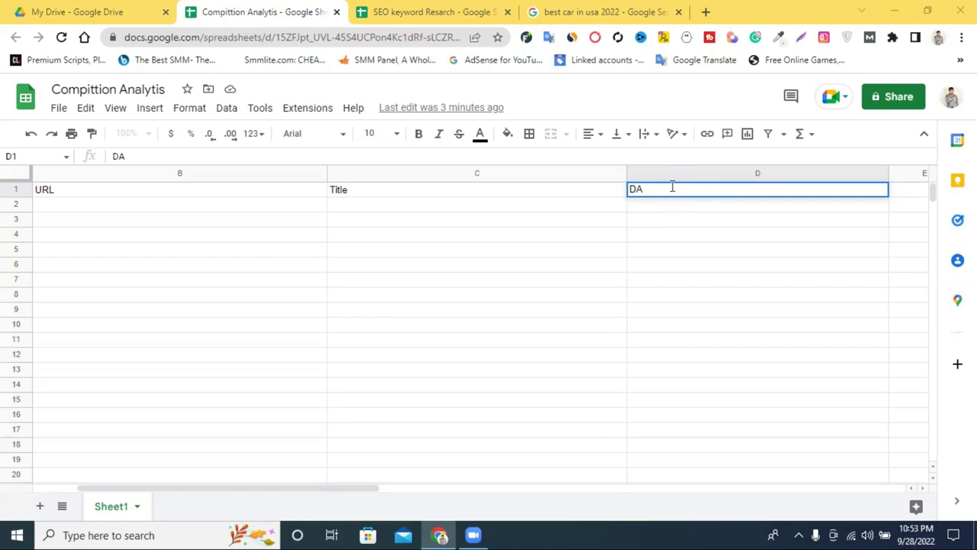
drag(887, 173, 707, 190)
drag(789, 174, 807, 176)
click(751, 190)
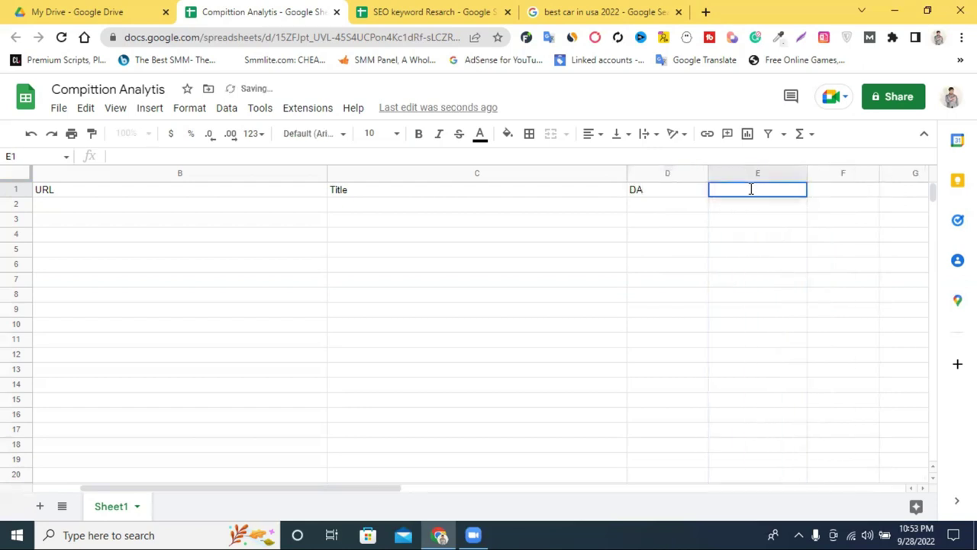
text(PA)
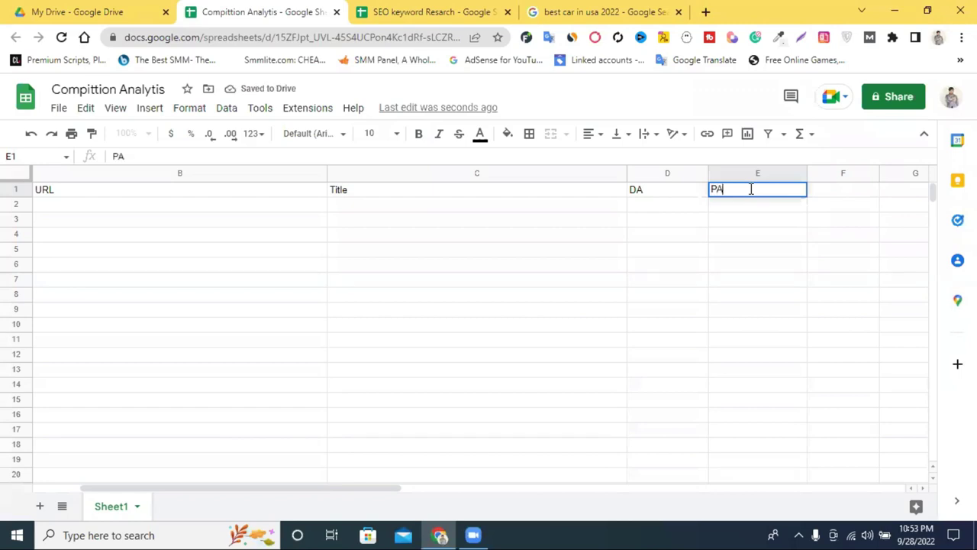
click(687, 374)
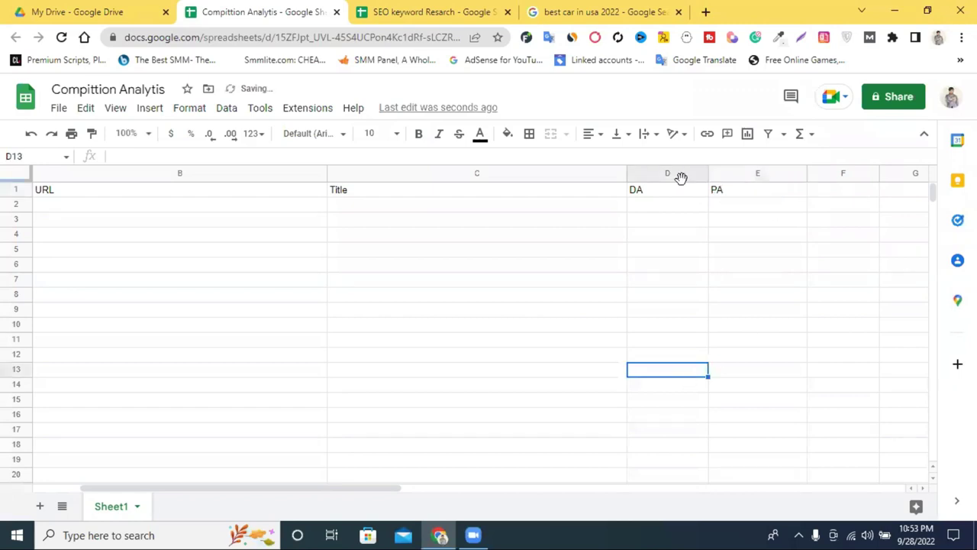
Step: Resize columns E and F and enter 'Root Domain' in F1
drag(384, 496, 534, 496)
drag(510, 173, 479, 174)
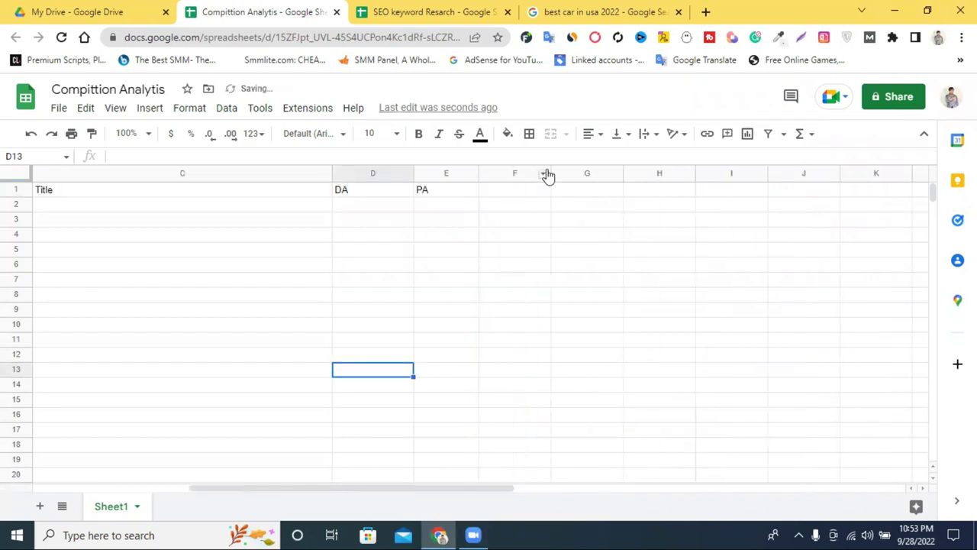
drag(548, 174, 708, 194)
double_click(558, 188)
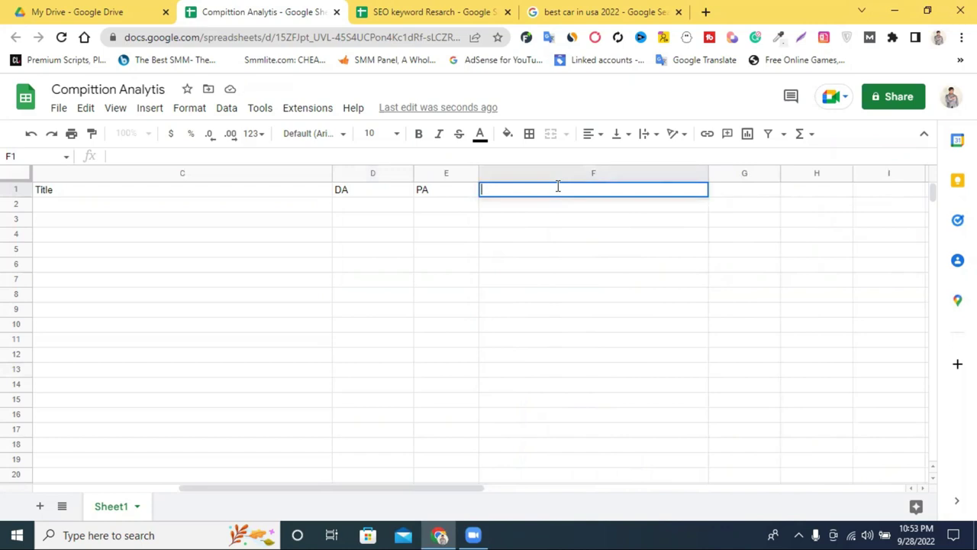
drag(709, 173, 554, 175)
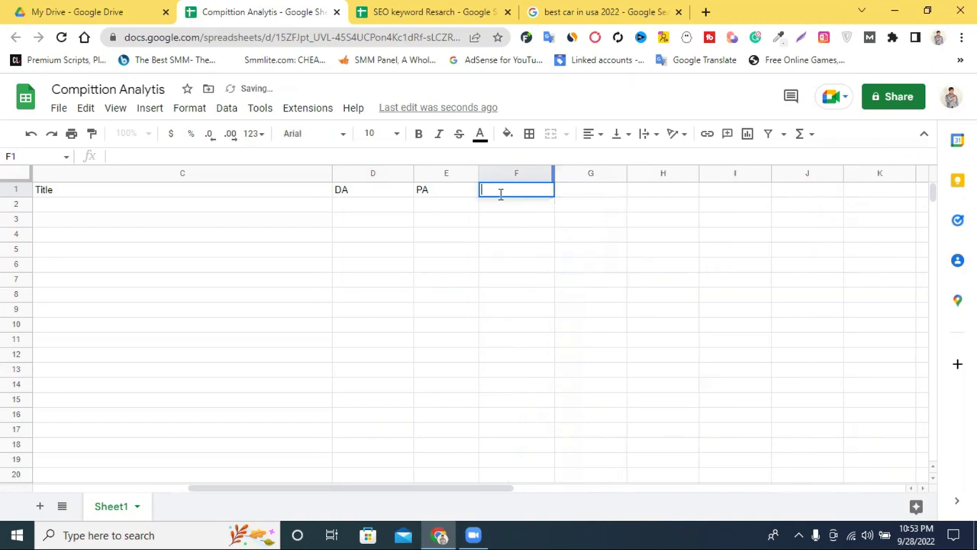
text(R)
key(BackSpace)
text(Root)
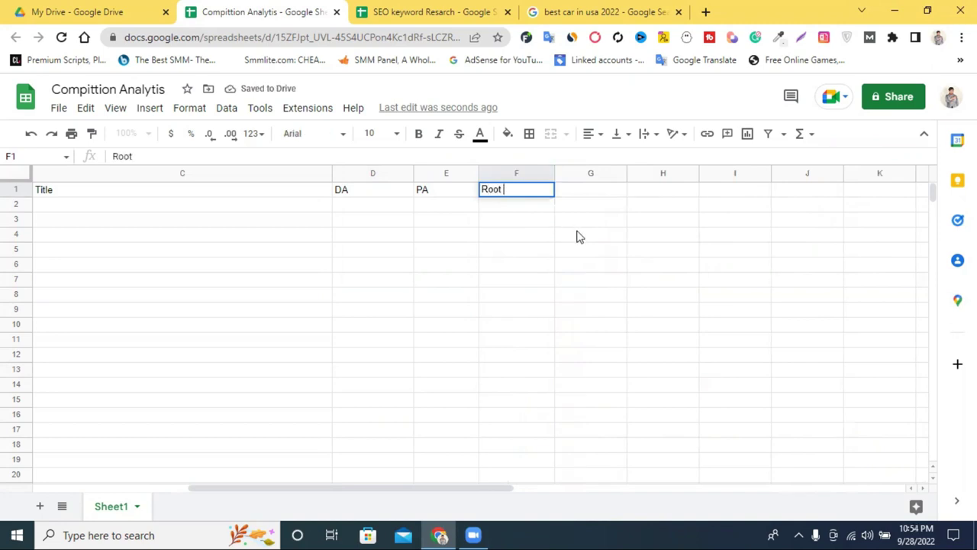
text( Do)
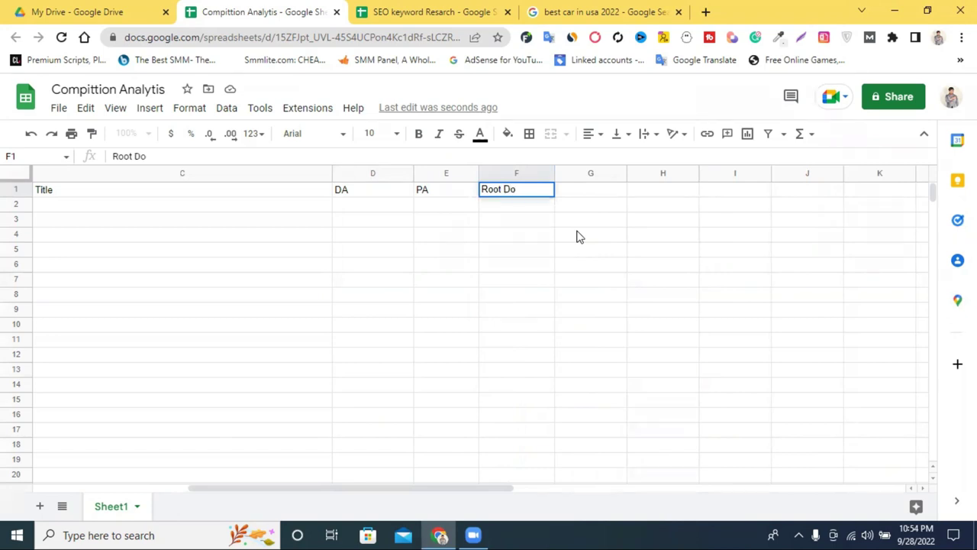
text(main)
Step: Enter 'Backlinks' in G1 and adjust the widths of columns G and H
drag(626, 174, 716, 183)
click(622, 193)
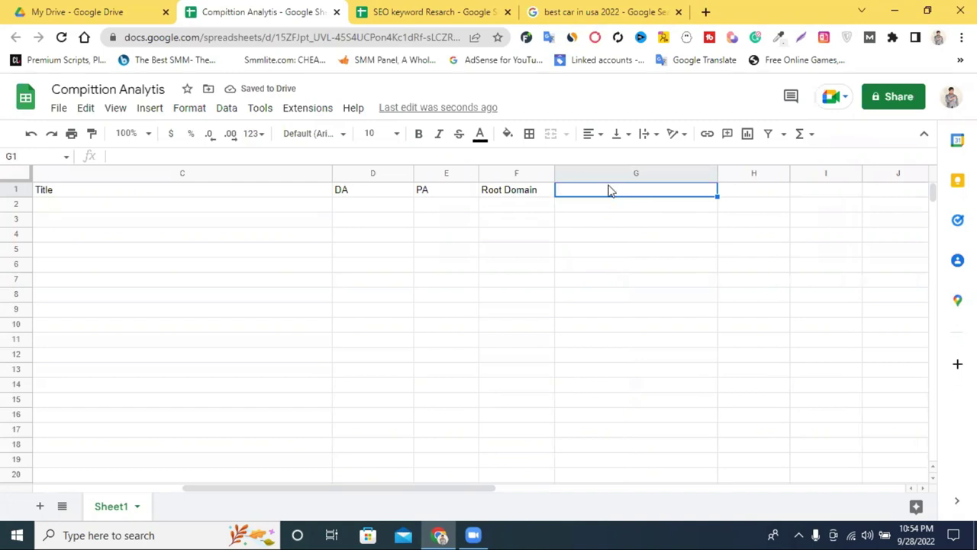
double_click(597, 189)
text(Backli)
key(BackSpace)
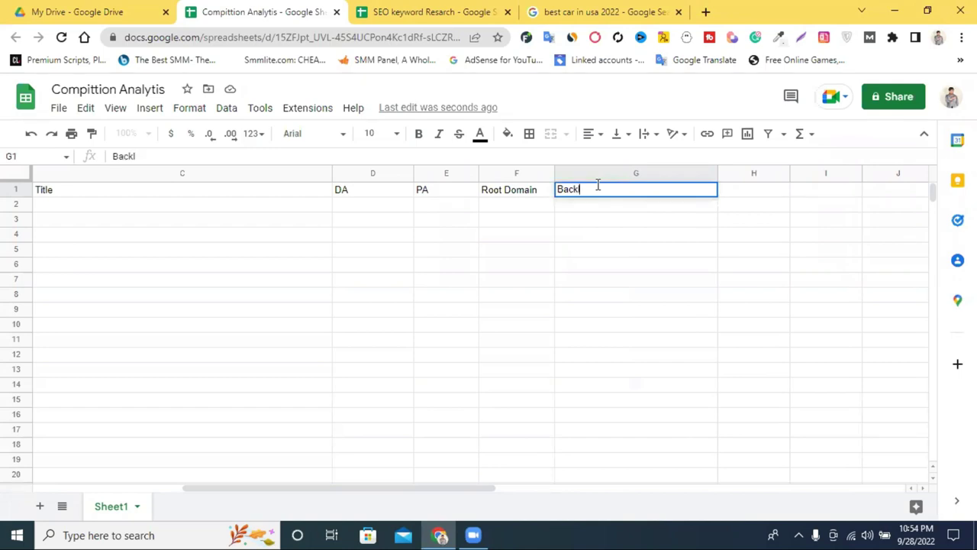
text(ing)
key(BackSpace)
key(BackSpace)
key(BackSpace)
key(BackSpace)
key(BackSpace)
key(BackSpace)
key(BackSpace)
text(acklinks)
click(694, 250)
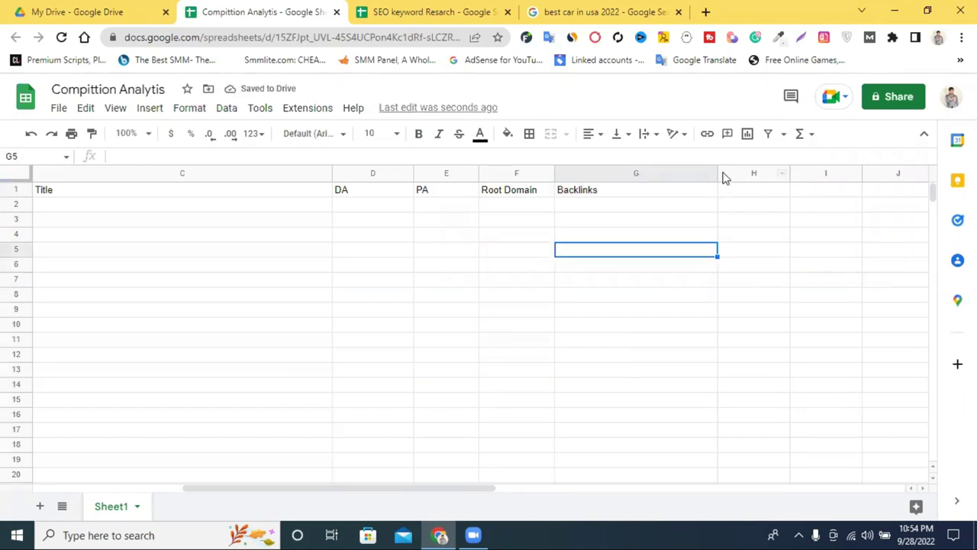
drag(716, 172, 669, 173)
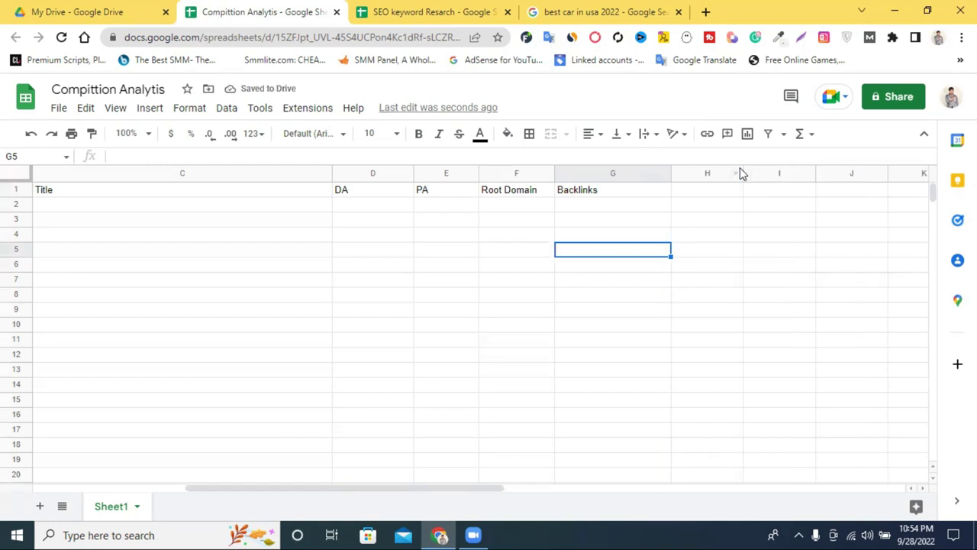
drag(742, 173, 792, 173)
Step: Enter 'Alexa Rank' in H1, correcting the mistyped letter
click(717, 190)
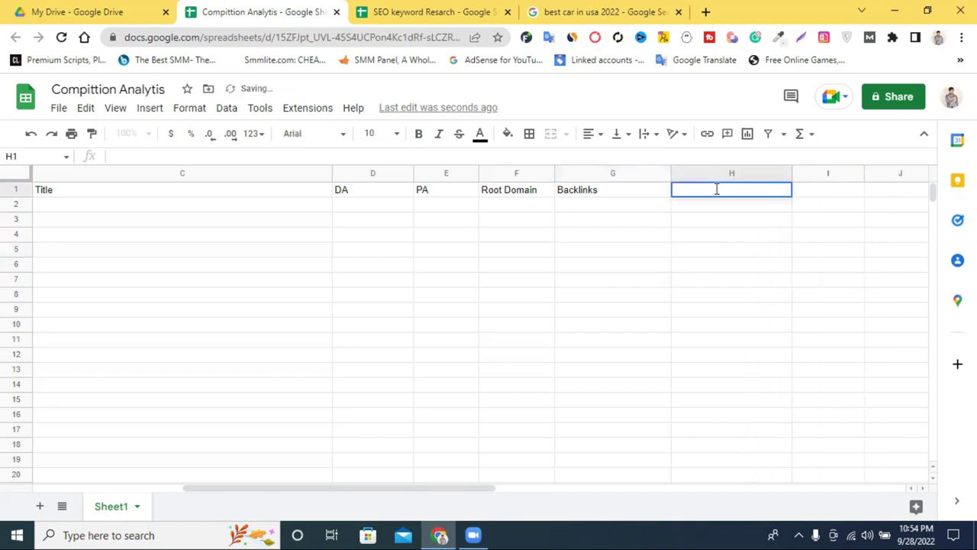
text(Alexa)
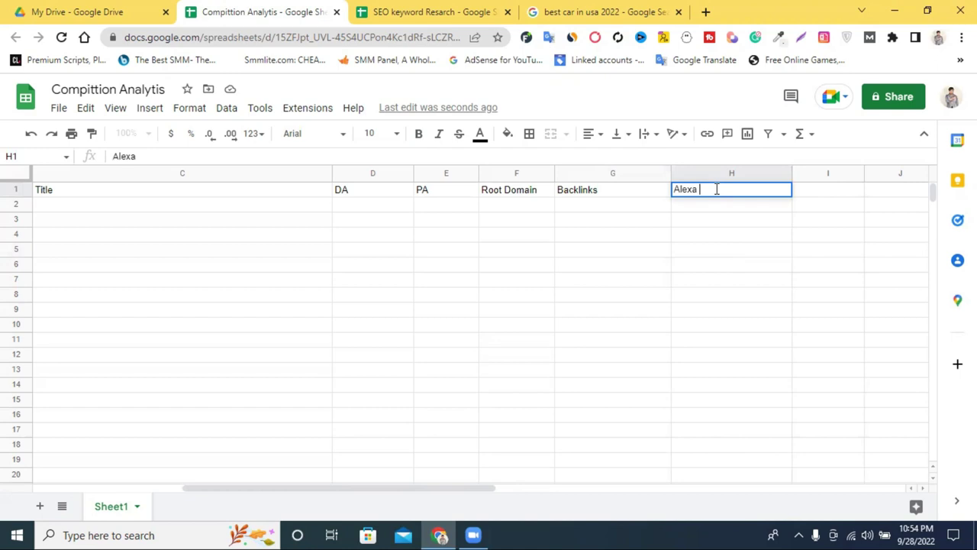
text( Eank)
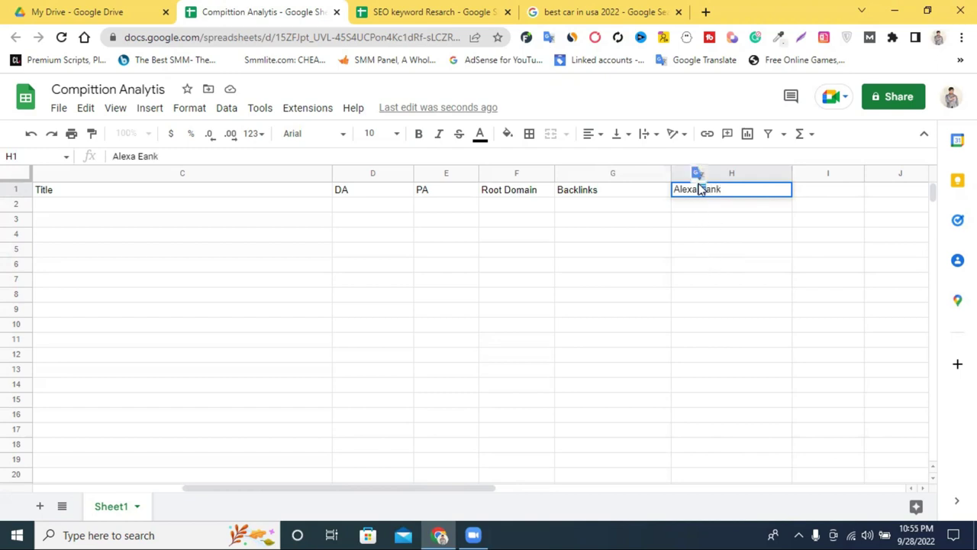
key(BackSpace)
key(BackSpace)
text(R)
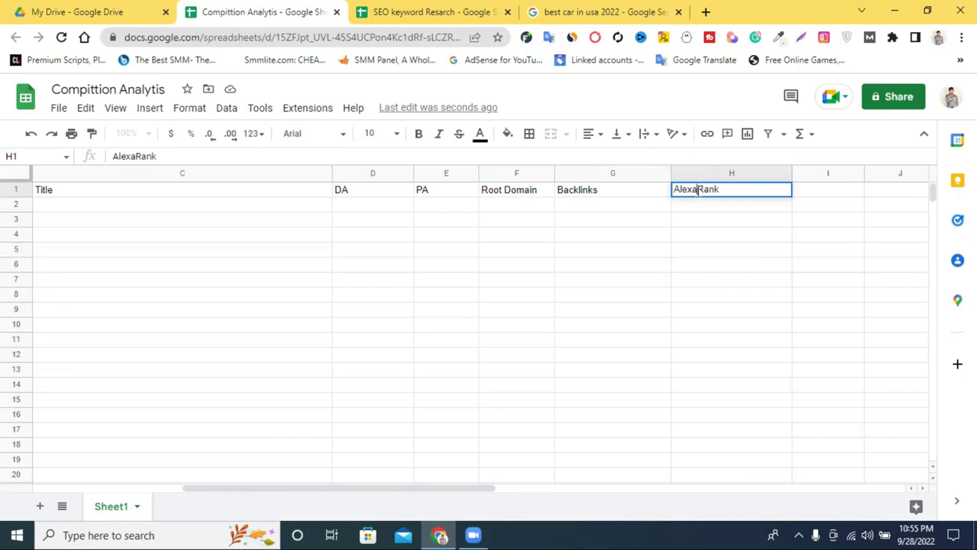
click(698, 189)
Step: Resize columns H and I and enter 'Weak site' in I1
drag(790, 171, 767, 171)
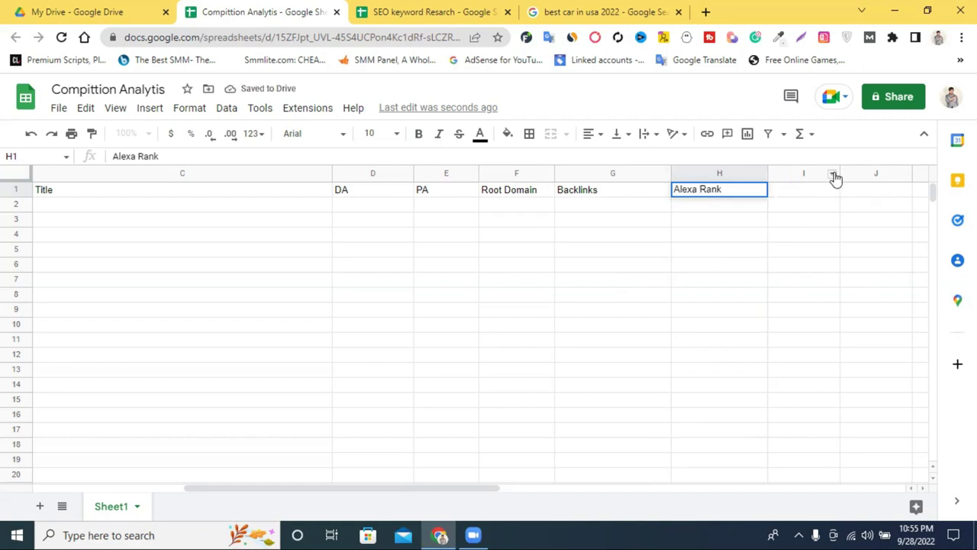
drag(839, 174, 862, 176)
double_click(804, 188)
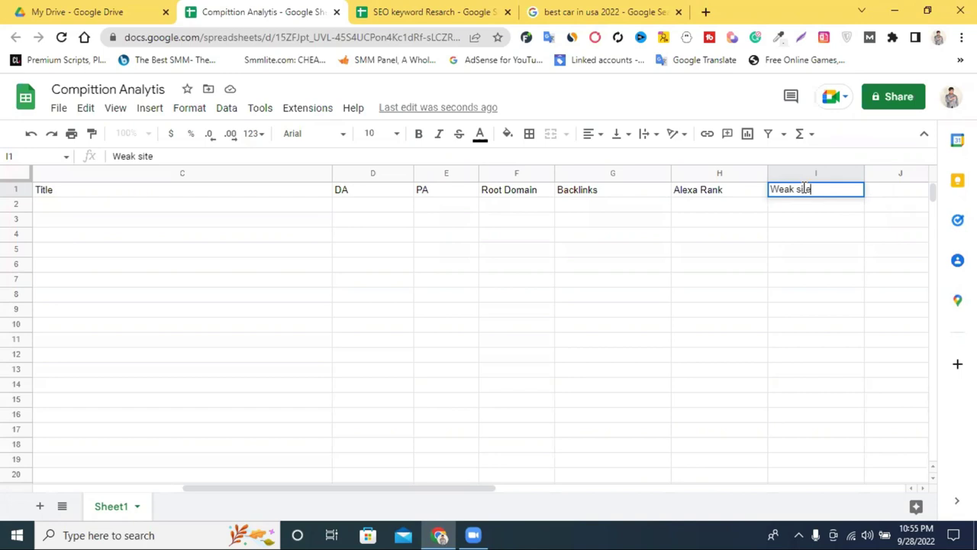
click(685, 219)
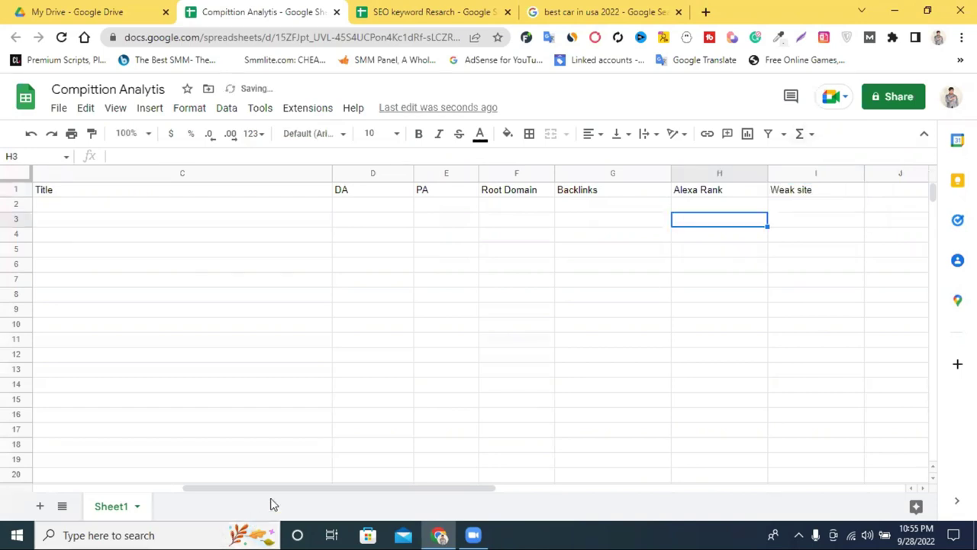
drag(328, 489, 122, 489)
Step: Fill the whole header row 1 with yellow
click(15, 190)
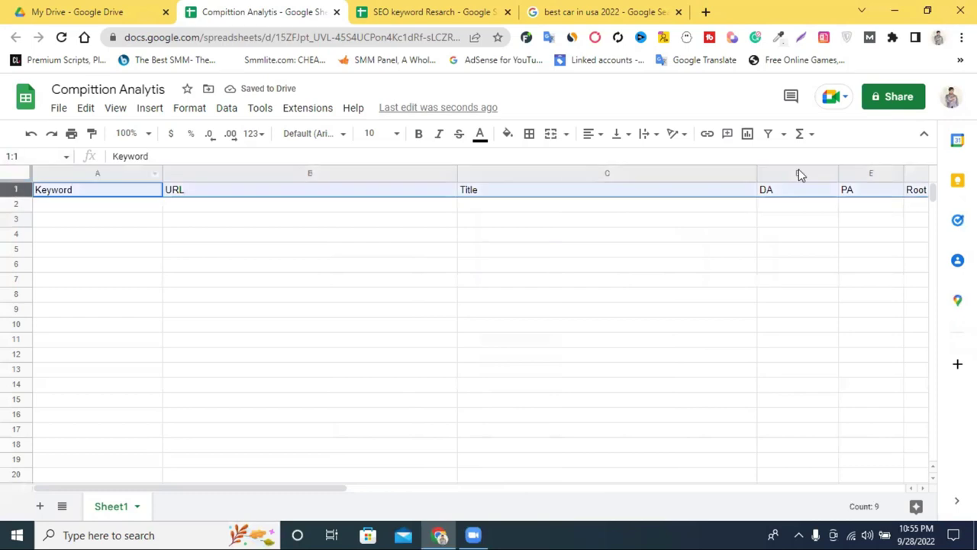
click(505, 137)
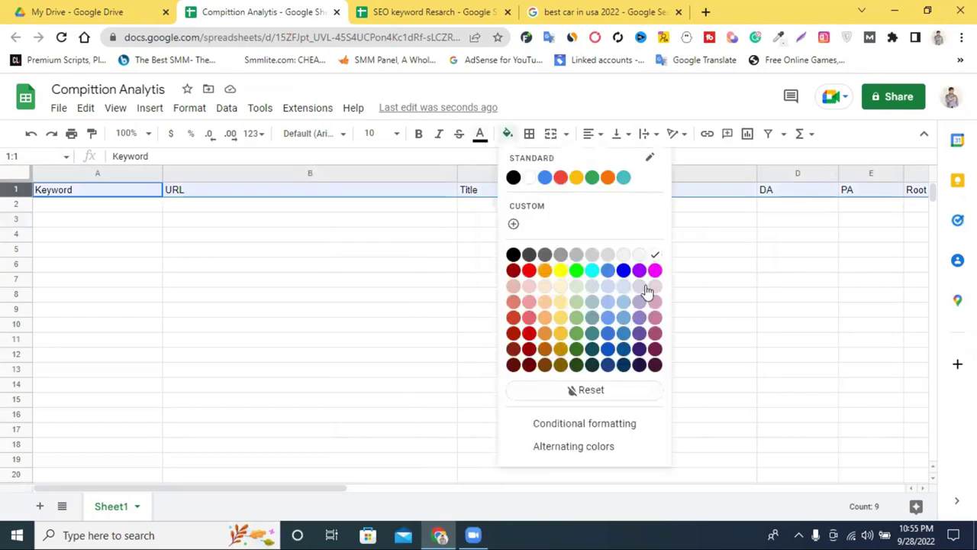
click(561, 269)
click(514, 296)
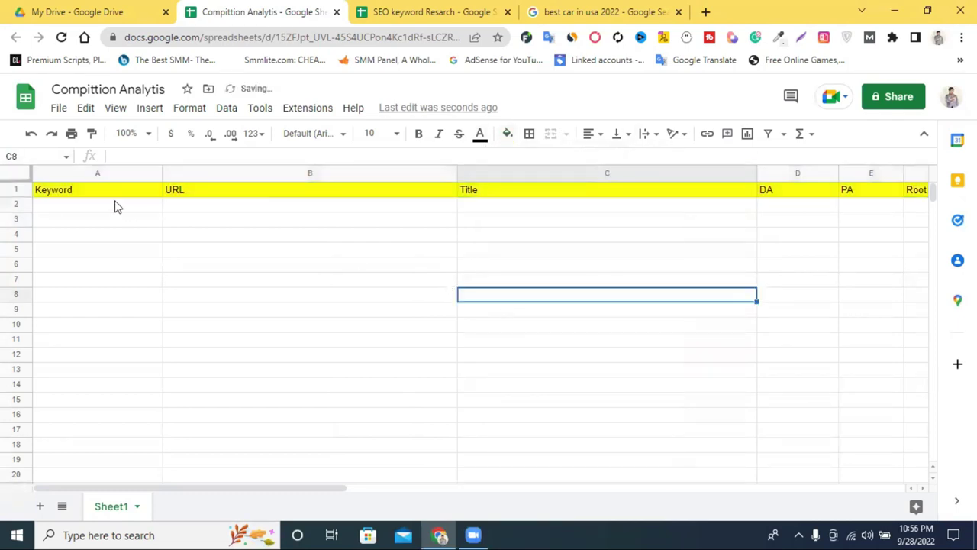
Step: Set the header row to 14-point centered text and widen column F to fit Root Domain
click(16, 190)
click(378, 134)
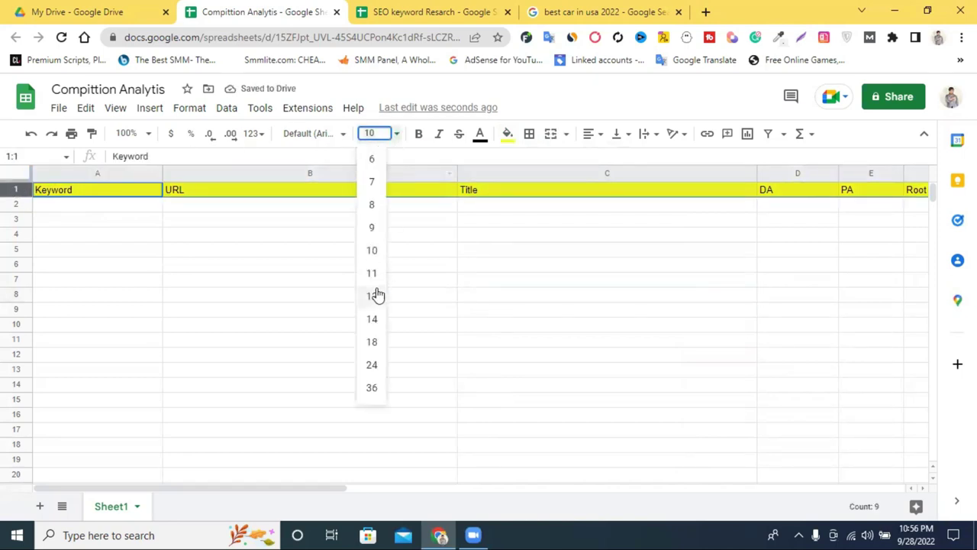
click(372, 302)
click(395, 134)
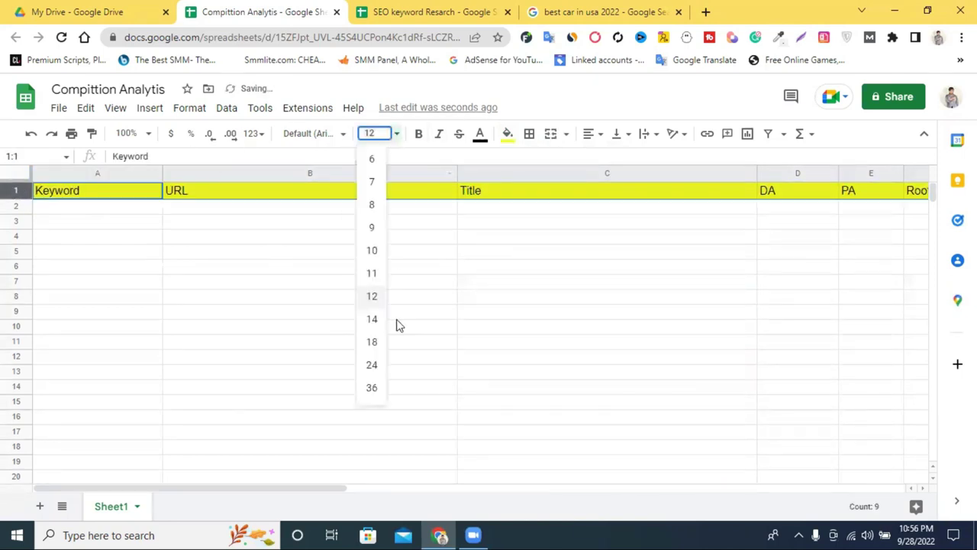
click(371, 319)
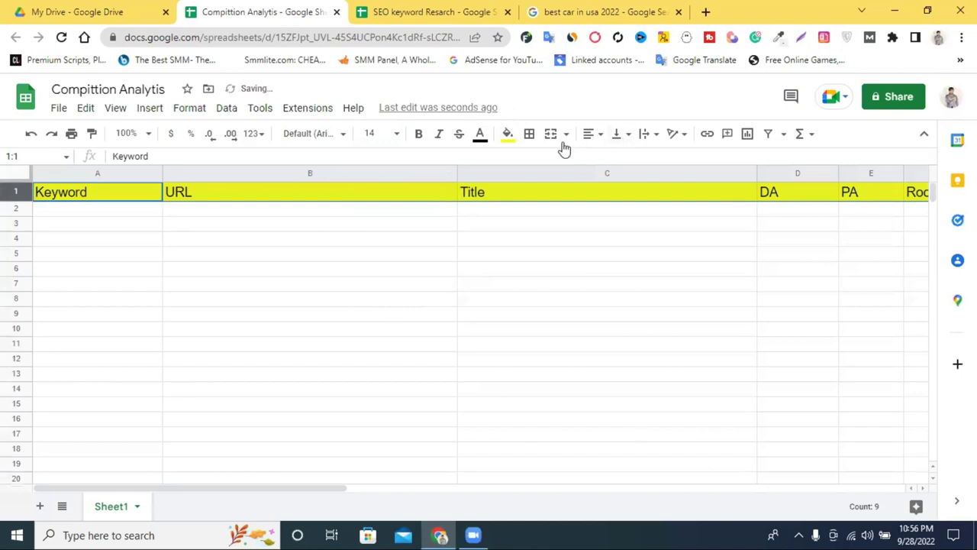
click(586, 136)
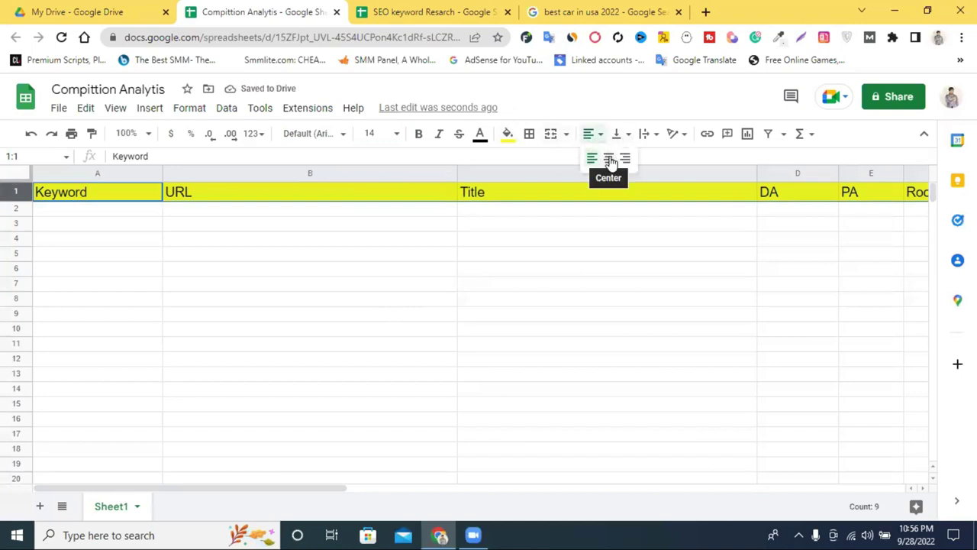
click(611, 158)
click(592, 233)
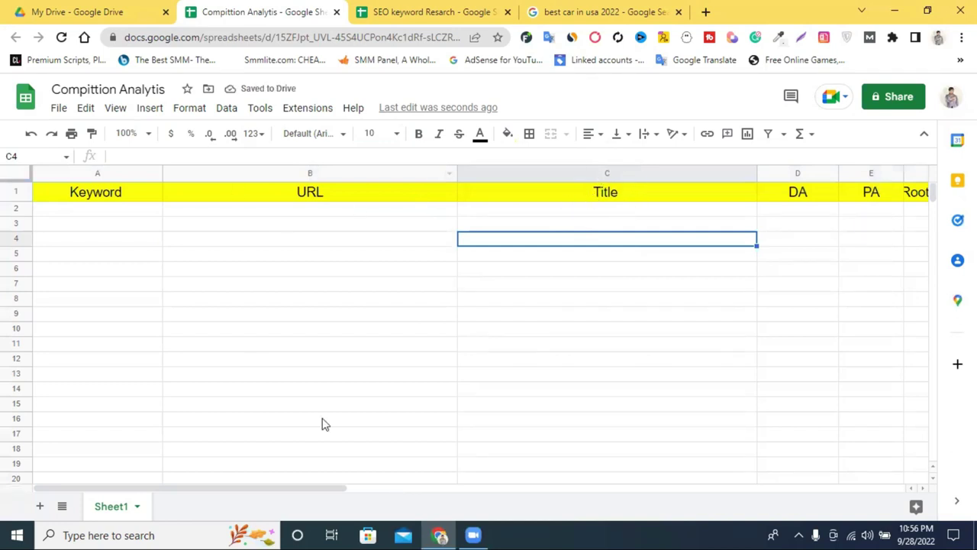
drag(332, 492, 465, 496)
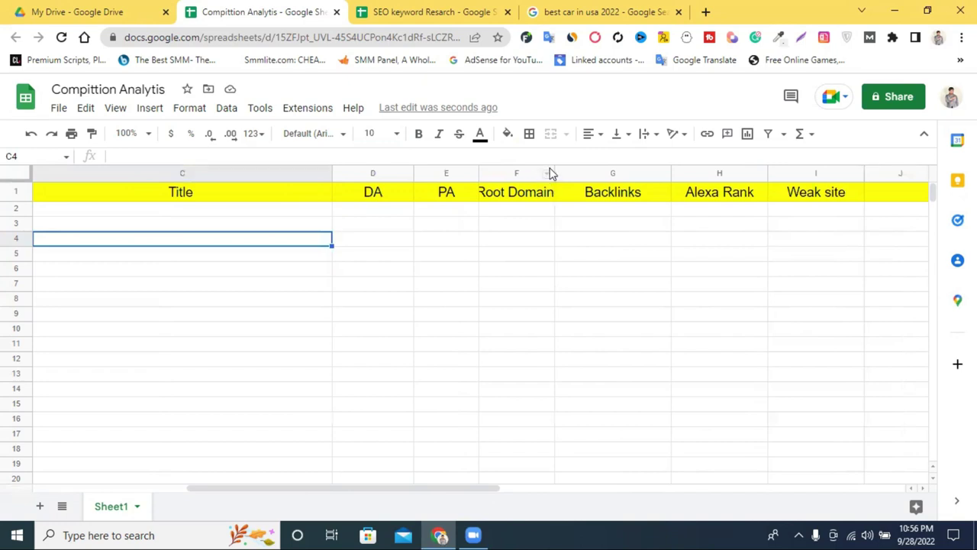
drag(554, 171, 603, 173)
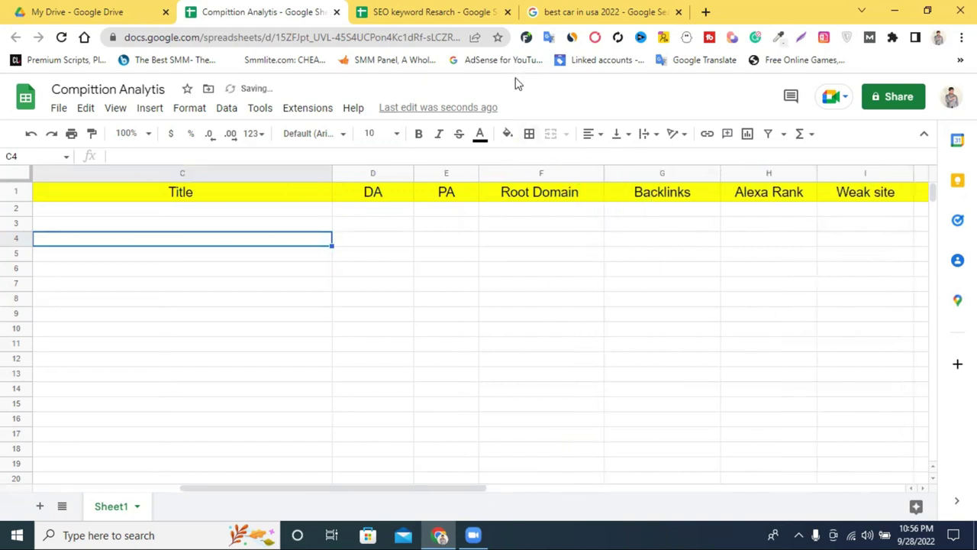
Step: Copy the keyword 'best car in usa 2022' from the SEO keyword Resarch sheet
key(ctrl+Tab)
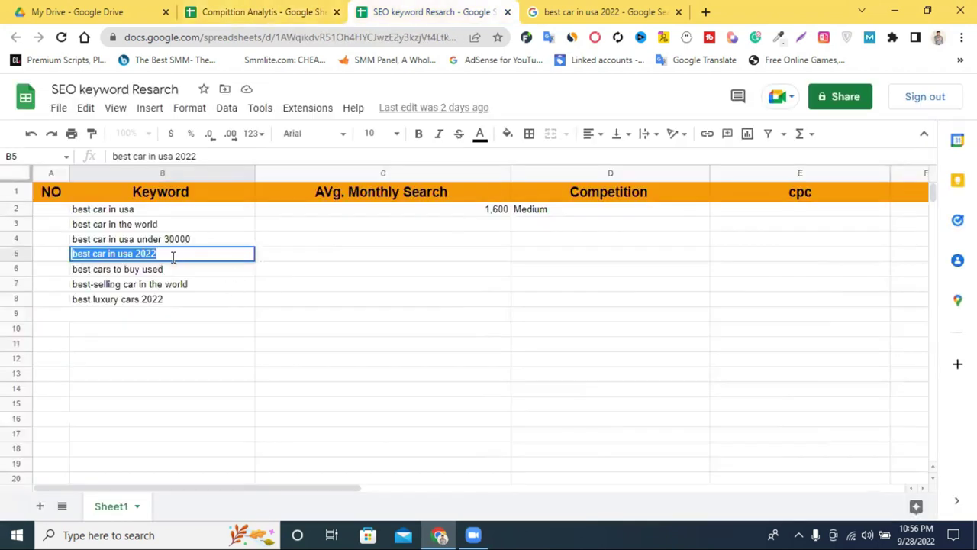
right_click(171, 255)
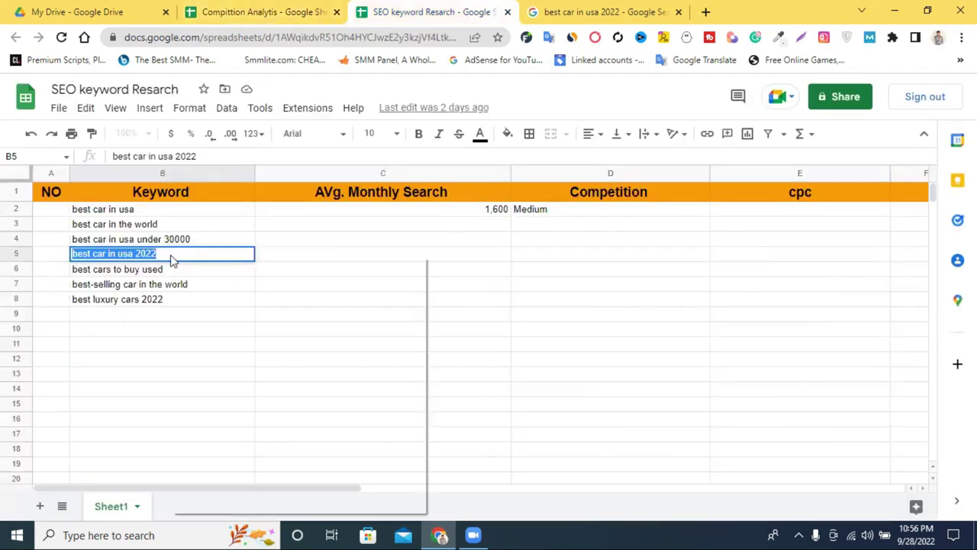
click(239, 307)
Step: Export the MozBar SERP analysis for 'best car in usa 2022' to CSV and open the download
click(600, 12)
scroll(642, 244, up, 8)
scroll(769, 267, up, 15)
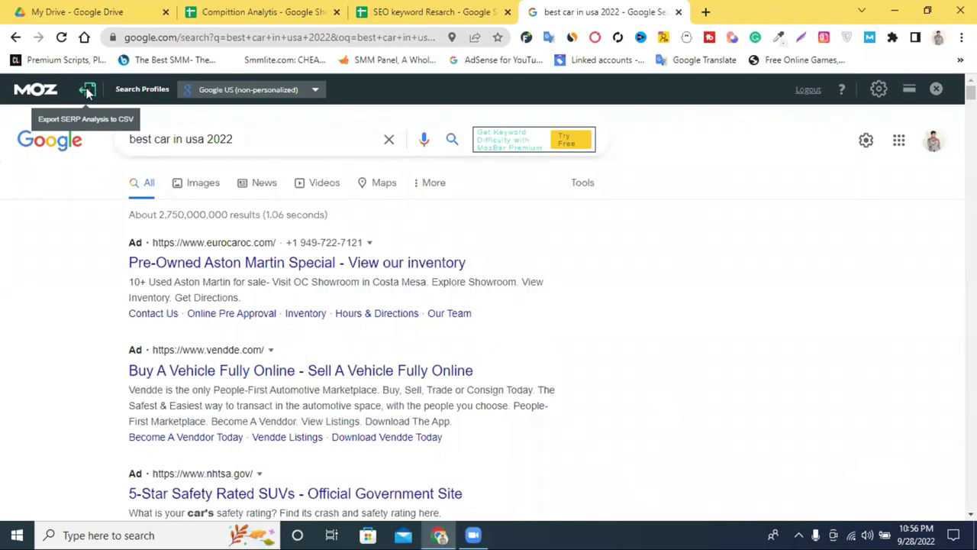
click(86, 90)
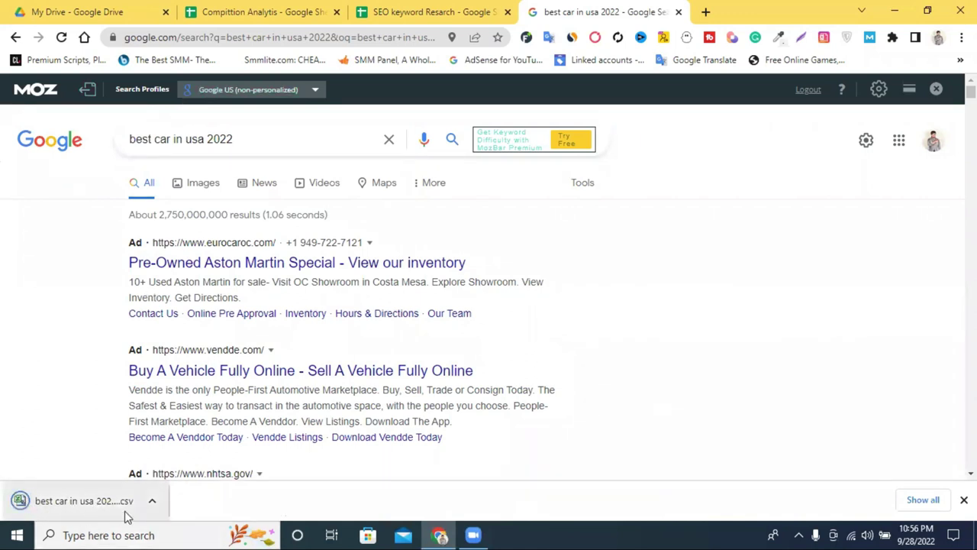
click(152, 501)
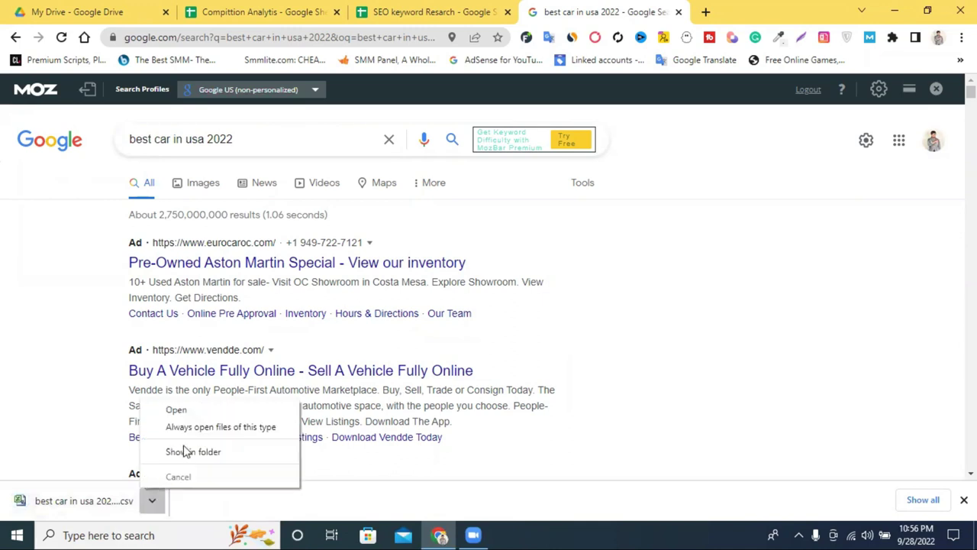
click(202, 410)
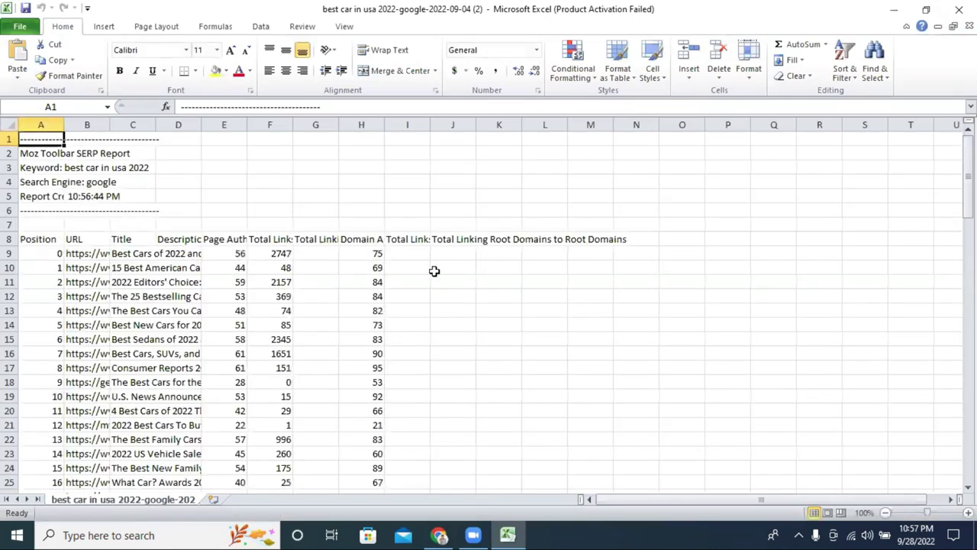
Step: Widen columns I, H and B in the Excel report so headers and full URLs show
drag(432, 126, 497, 127)
drag(385, 123, 460, 127)
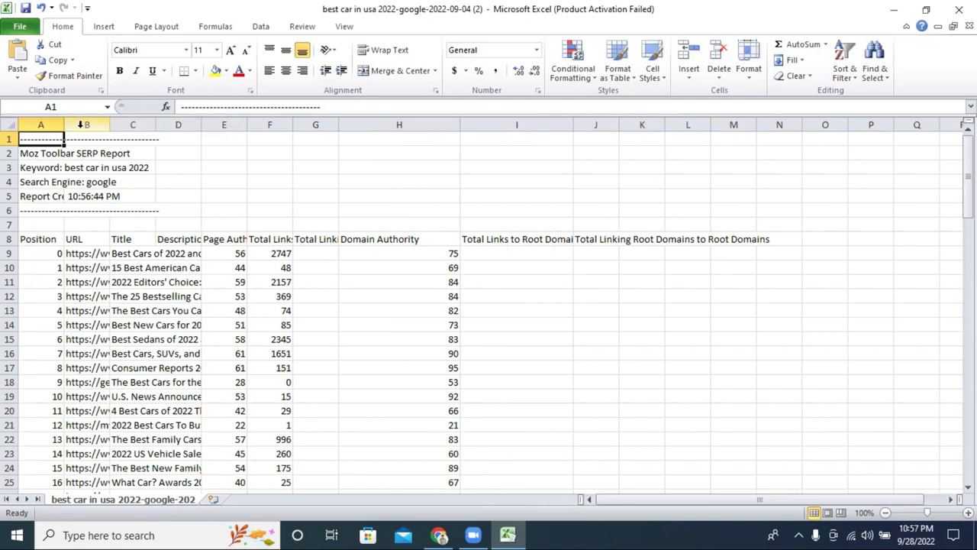
drag(106, 128, 278, 126)
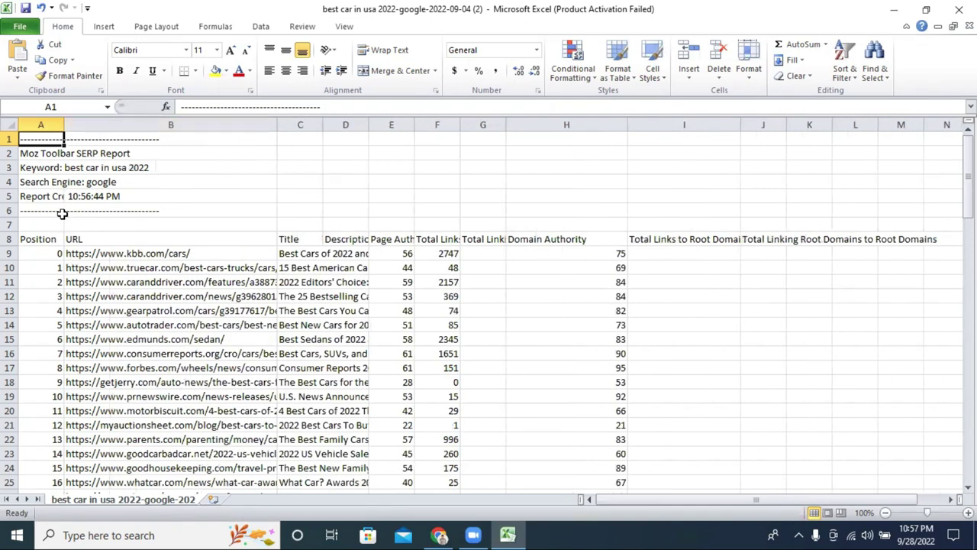
double_click(121, 256)
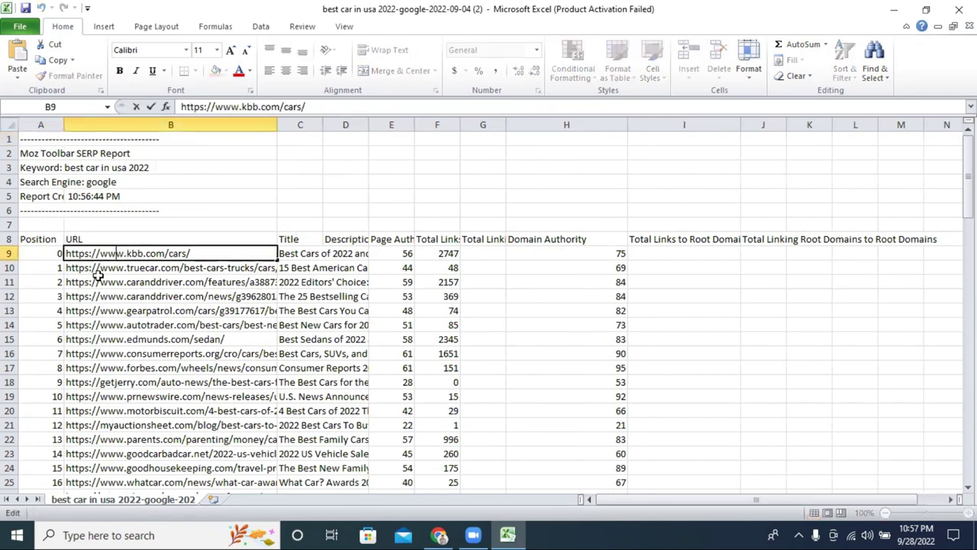
click(67, 386)
drag(48, 386, 59, 270)
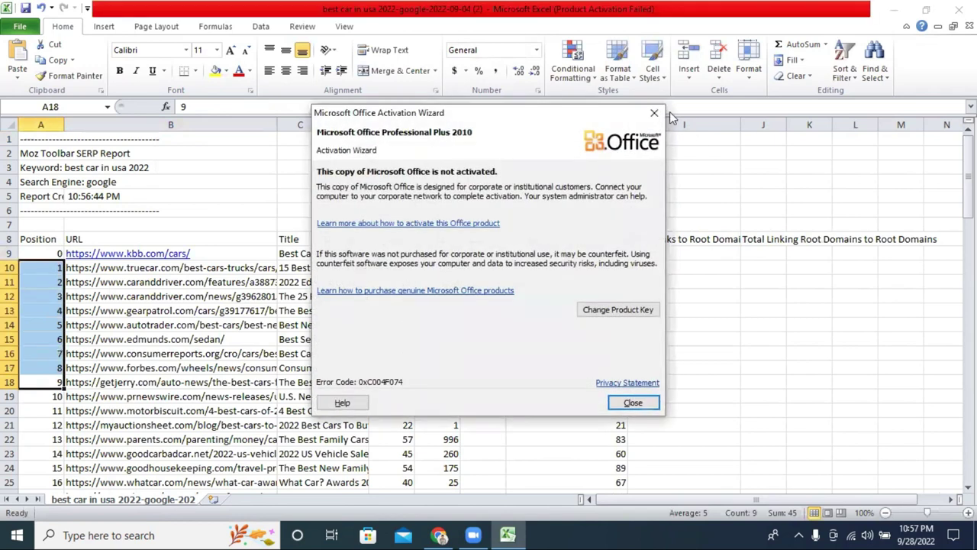
Step: Dismiss the Office activation warning, widen column C, and copy titles C9:C18
click(655, 112)
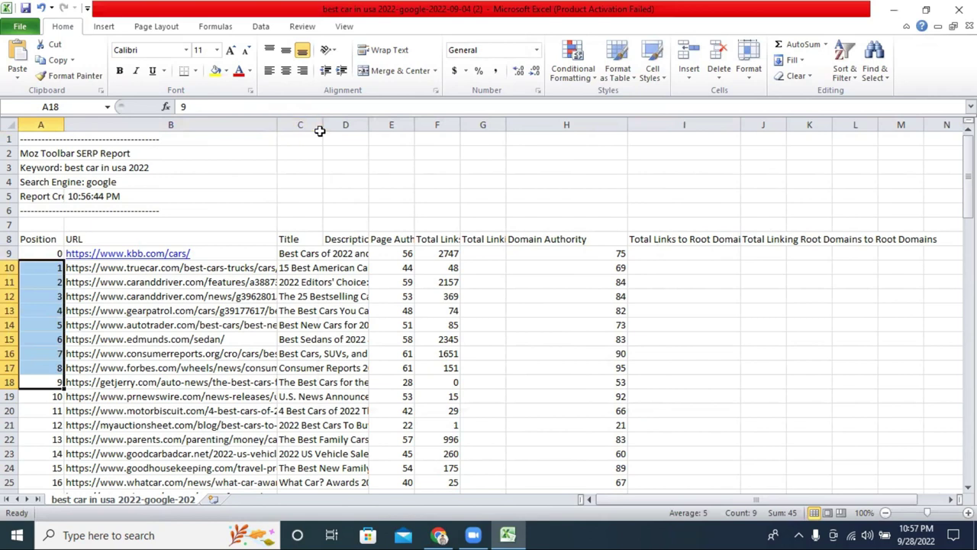
drag(322, 126, 496, 128)
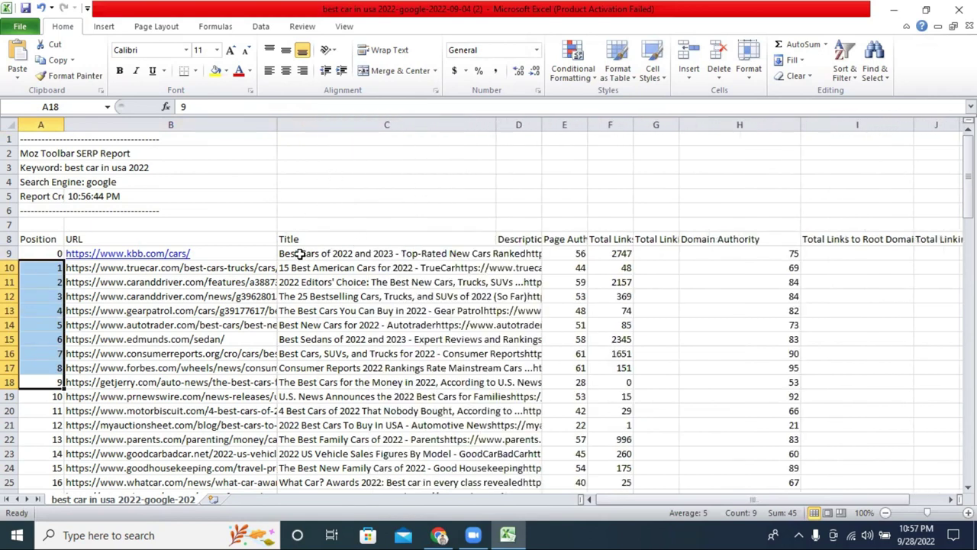
drag(286, 253, 336, 379)
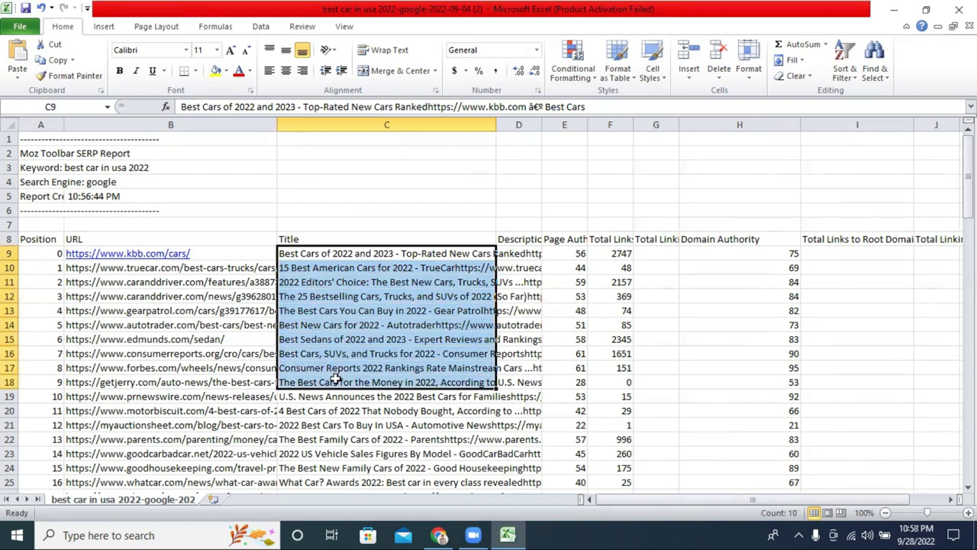
right_click(385, 331)
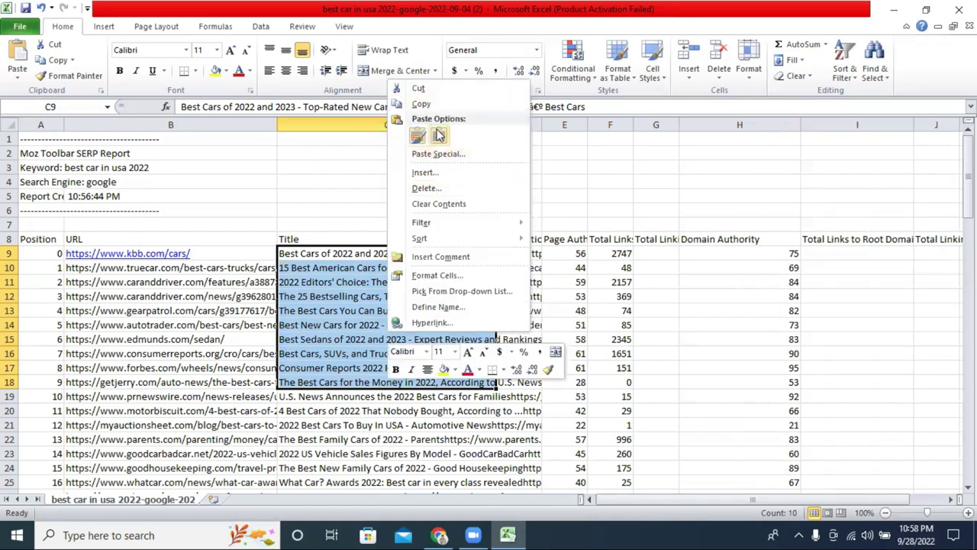
click(438, 102)
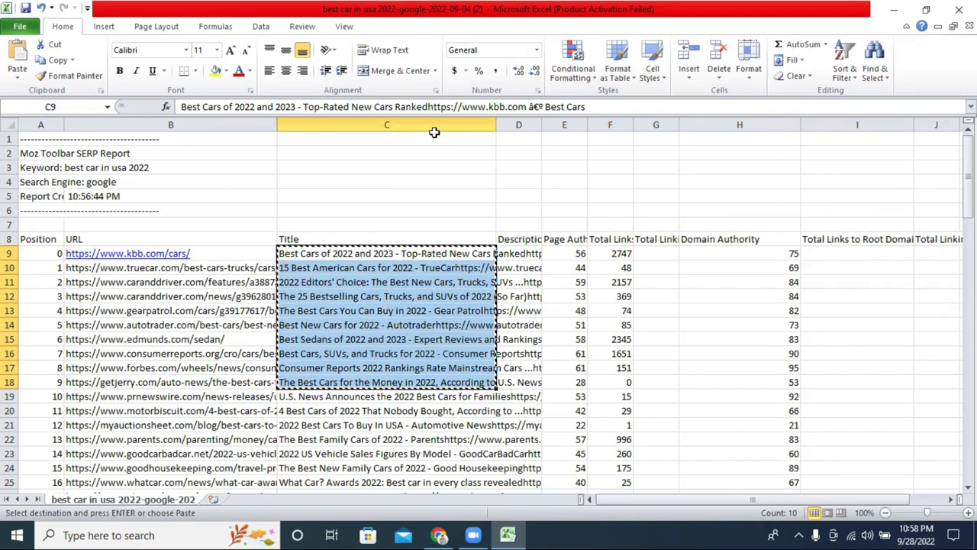
Step: Paste the ten copied result titles into the Title column from C2
click(442, 533)
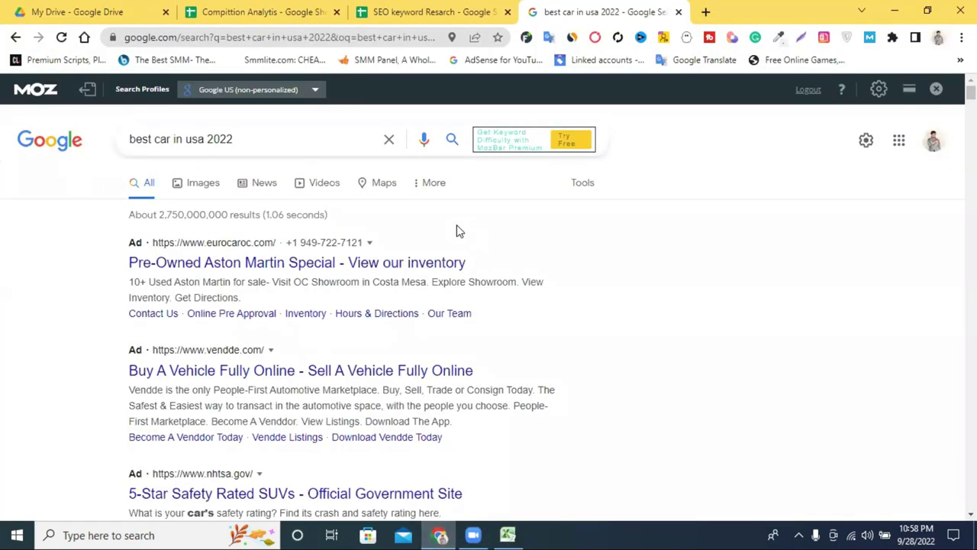
click(445, 6)
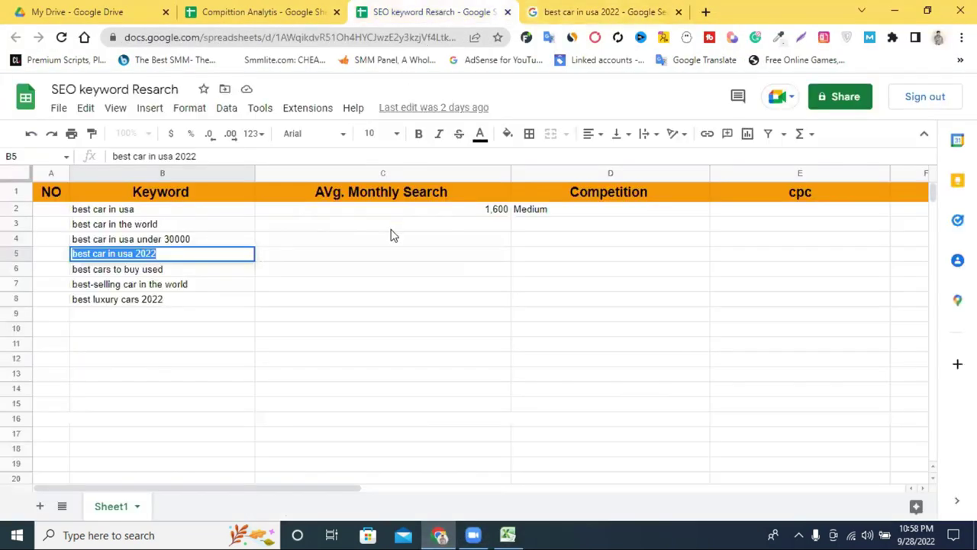
click(269, 6)
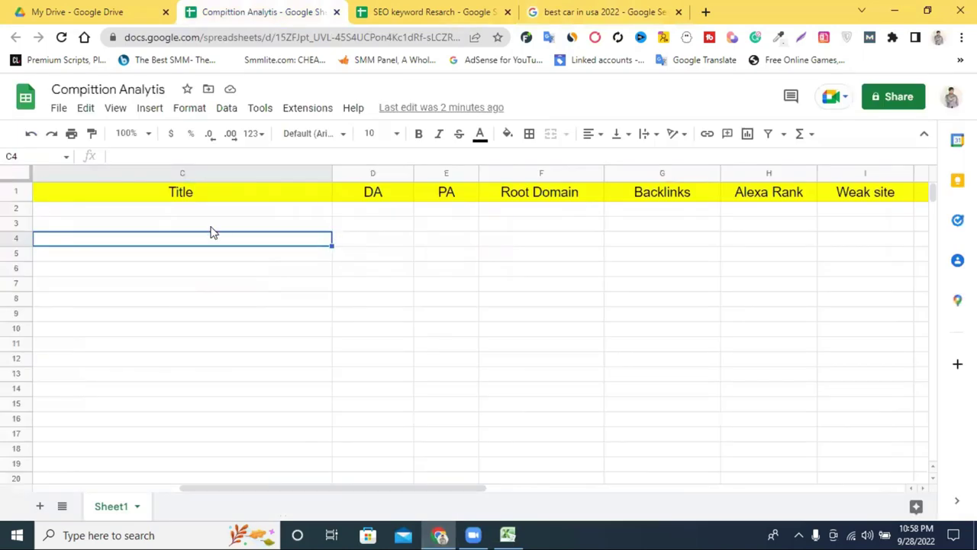
drag(188, 210, 175, 329)
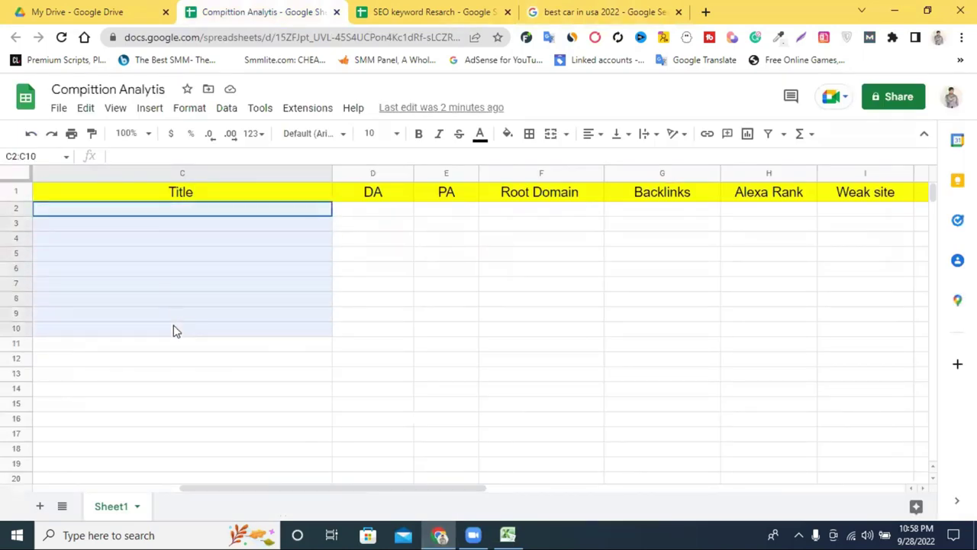
right_click(170, 293)
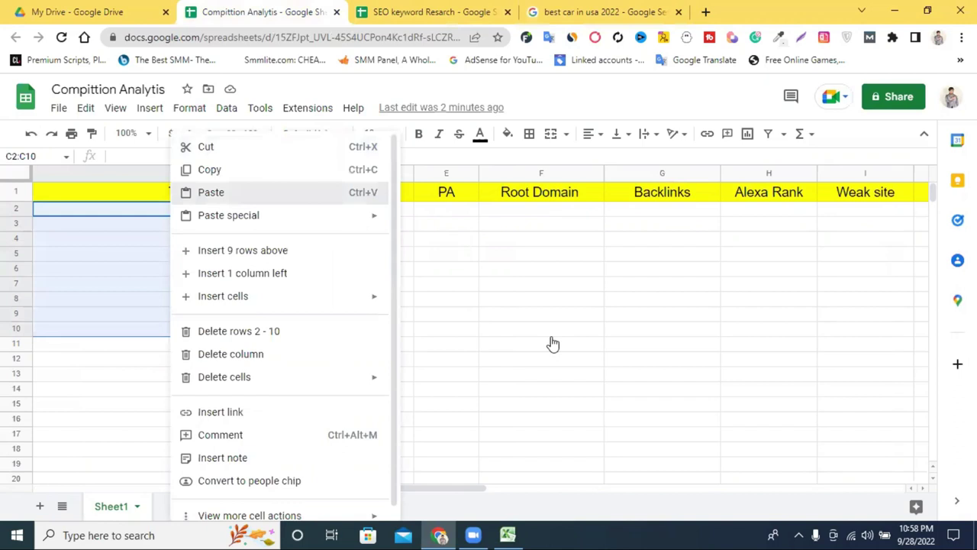
click(252, 194)
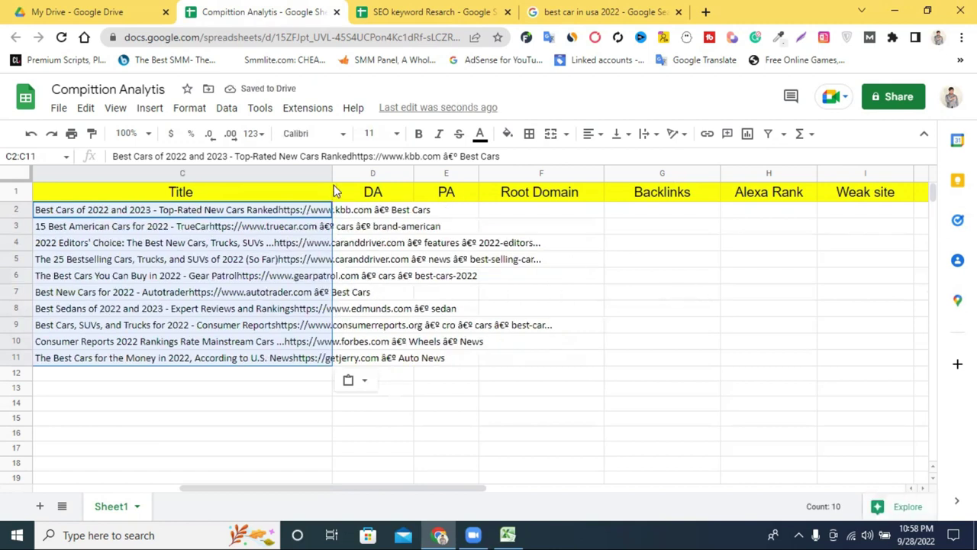
drag(196, 493, 137, 492)
click(181, 329)
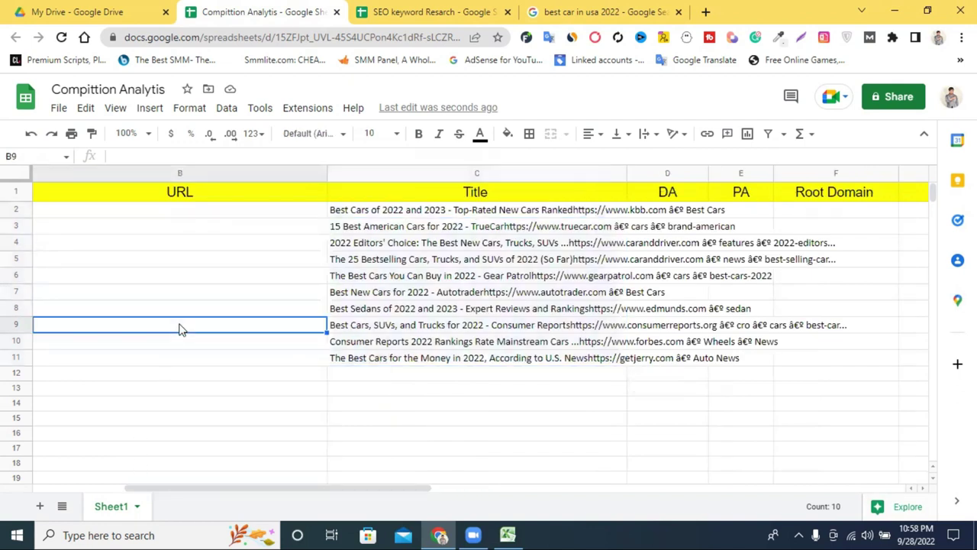
drag(202, 494, 69, 500)
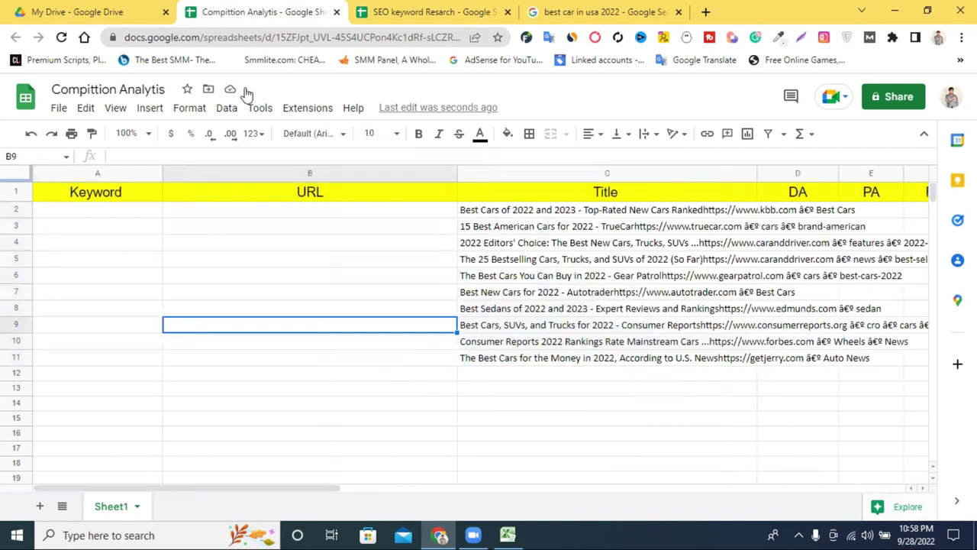
Step: Copy 'best car in usa 2022' from SEO keyword Resarch and paste it into A2
click(427, 12)
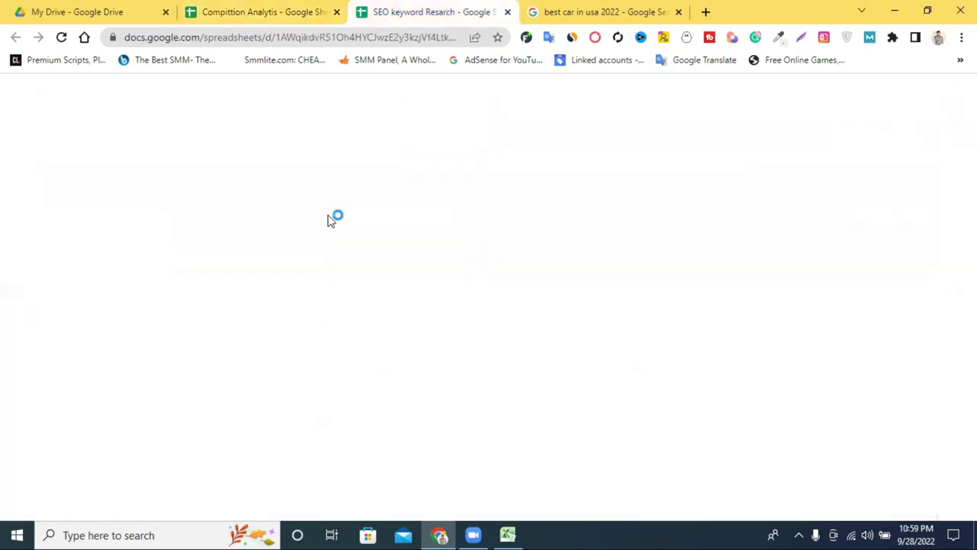
right_click(116, 258)
click(177, 312)
click(289, 8)
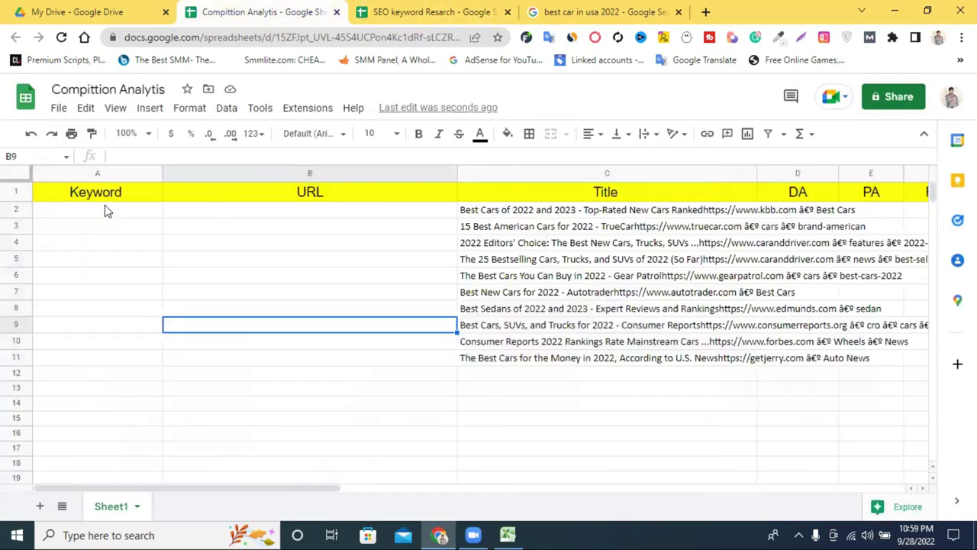
click(80, 212)
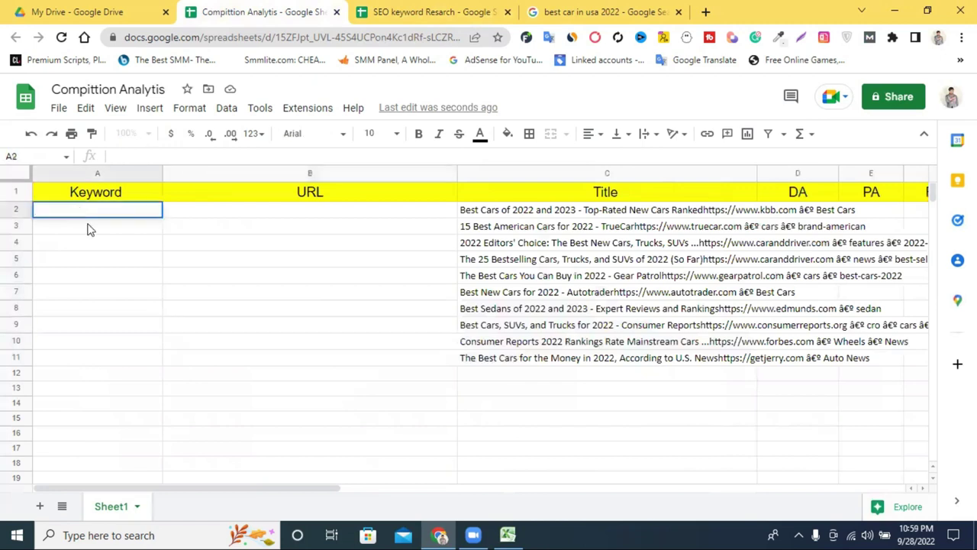
right_click(80, 211)
click(126, 283)
click(232, 261)
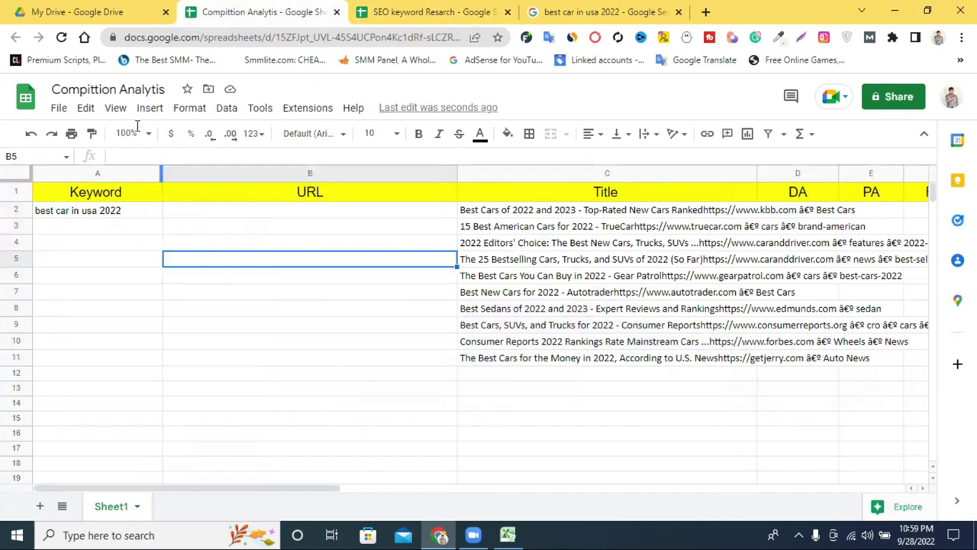
click(122, 212)
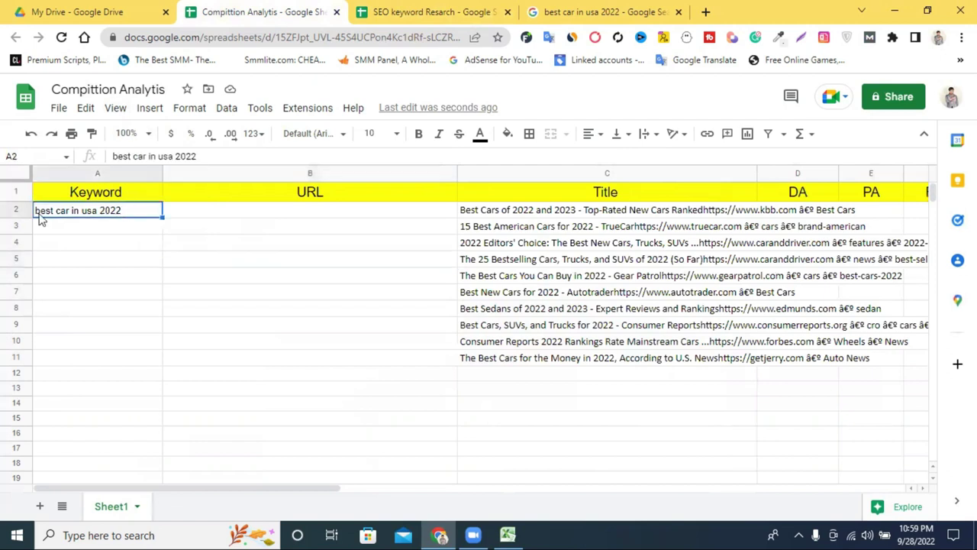
click(16, 210)
click(150, 216)
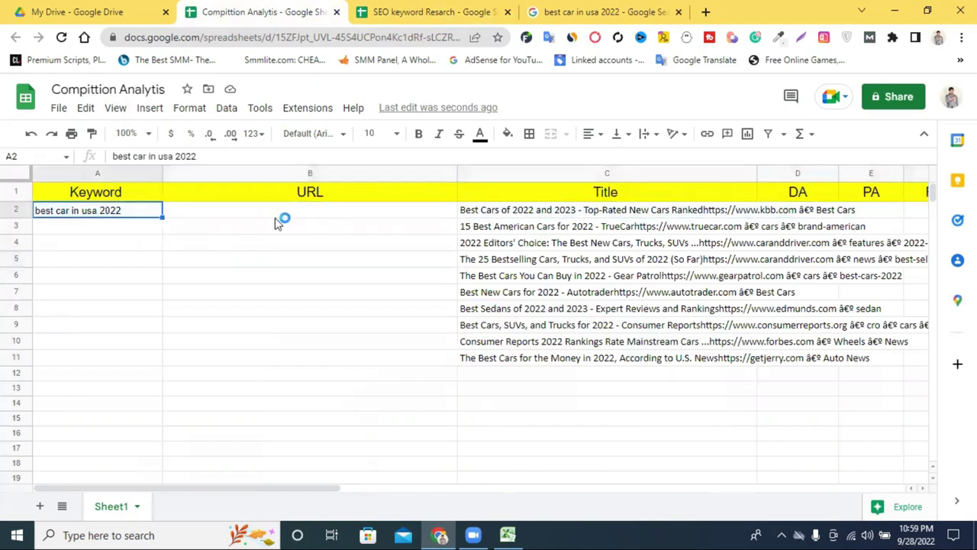
Step: Copy the ten report URLs B9:B18 in Excel and select the URL cells from B2 in Google Sheets
click(507, 535)
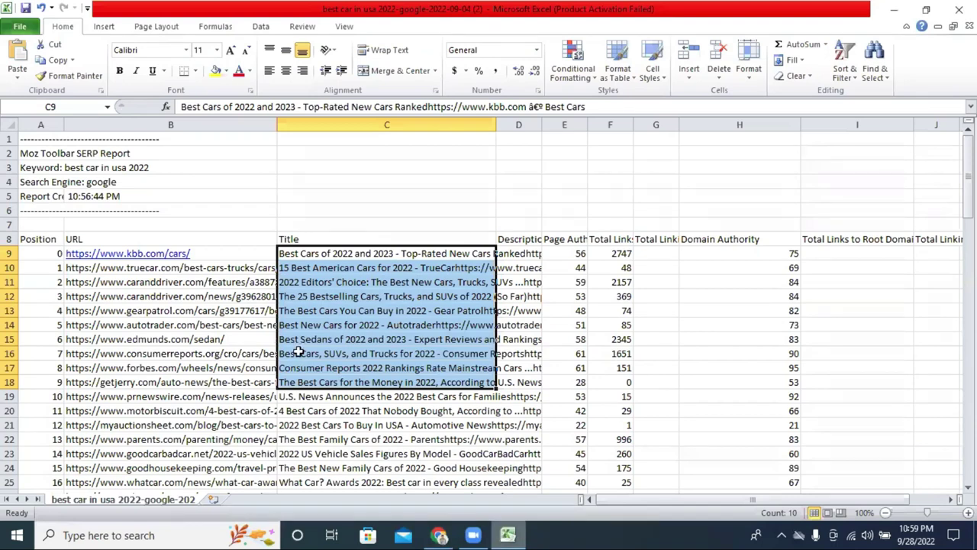
drag(227, 252, 213, 381)
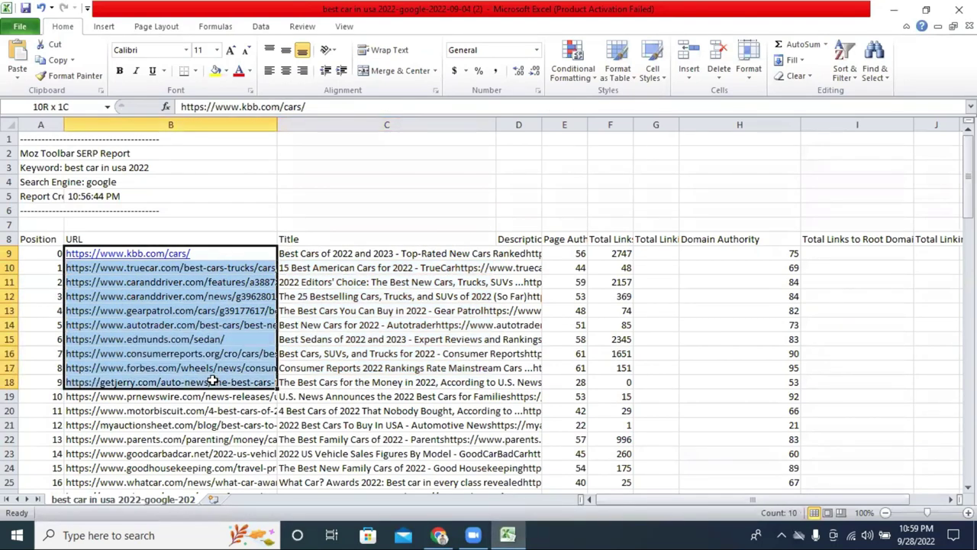
right_click(183, 327)
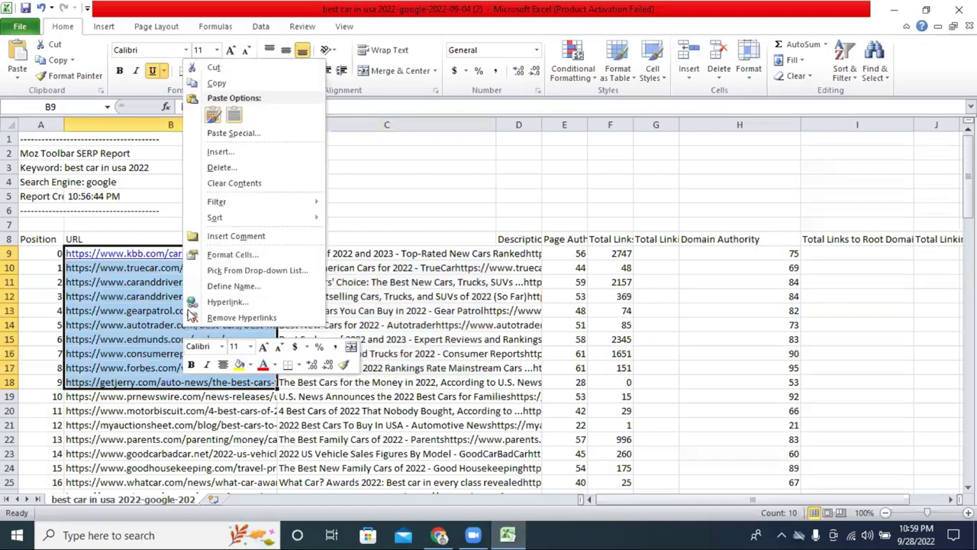
click(250, 82)
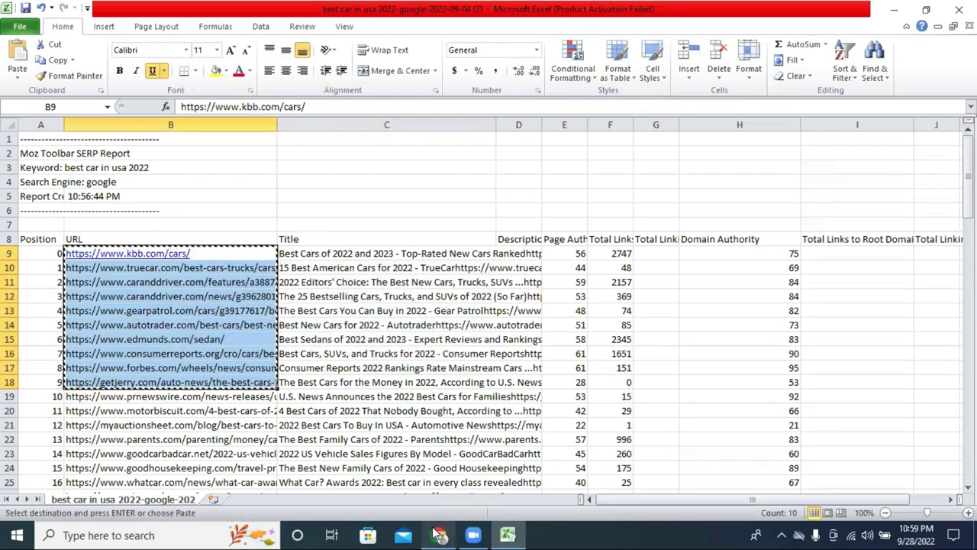
click(439, 535)
drag(244, 208, 227, 359)
right_click(235, 318)
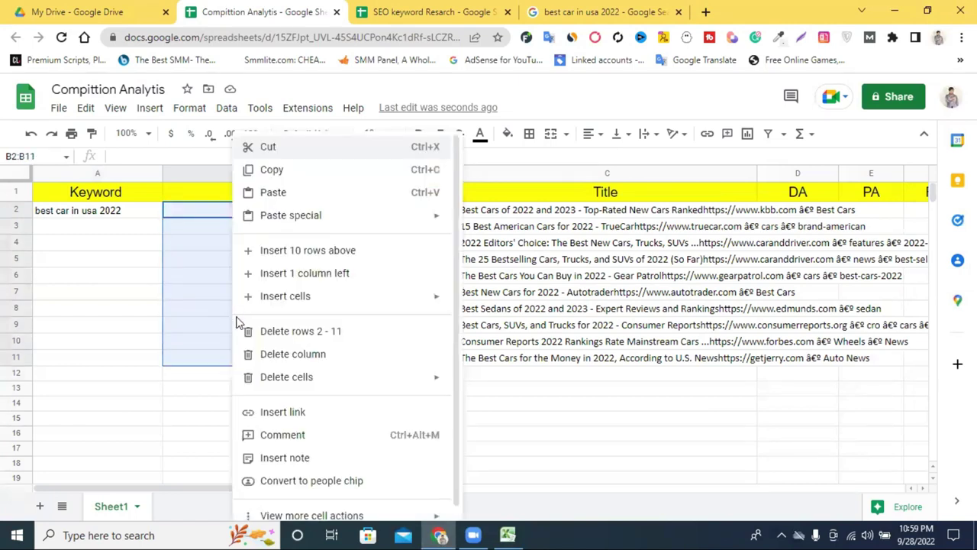
Step: Paste the ten result URLs, kbb.com through getjerry.com, into B2:B11 and check their count
click(283, 200)
click(319, 407)
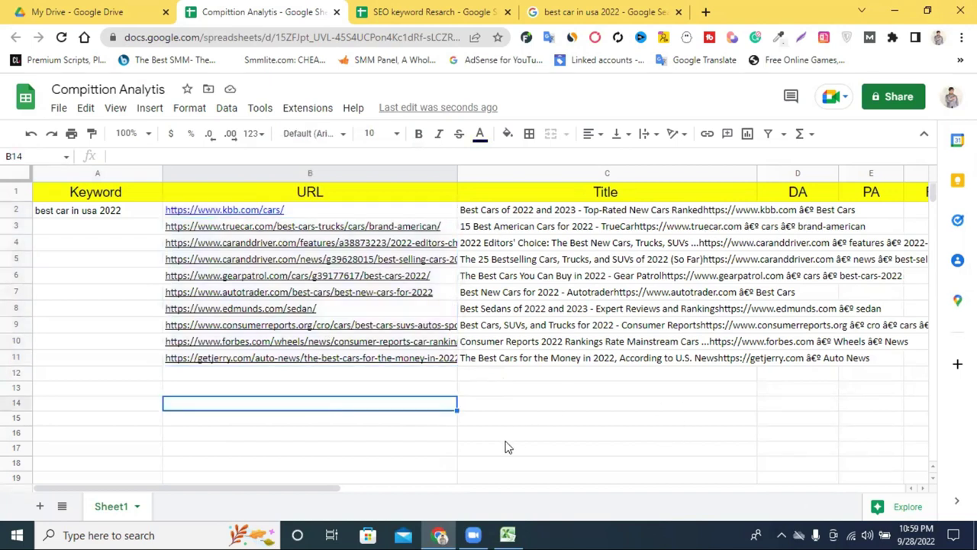
mouse_move(308, 236)
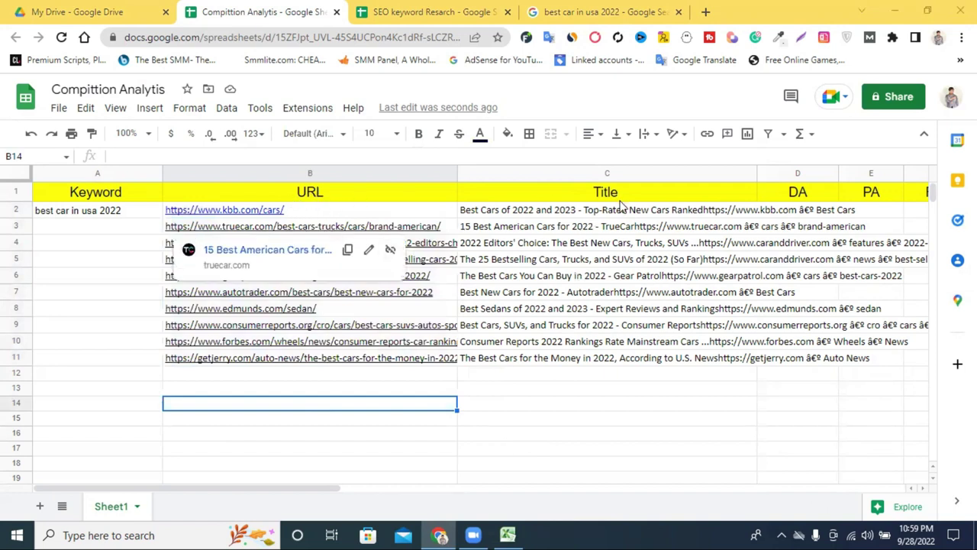
drag(195, 374, 183, 212)
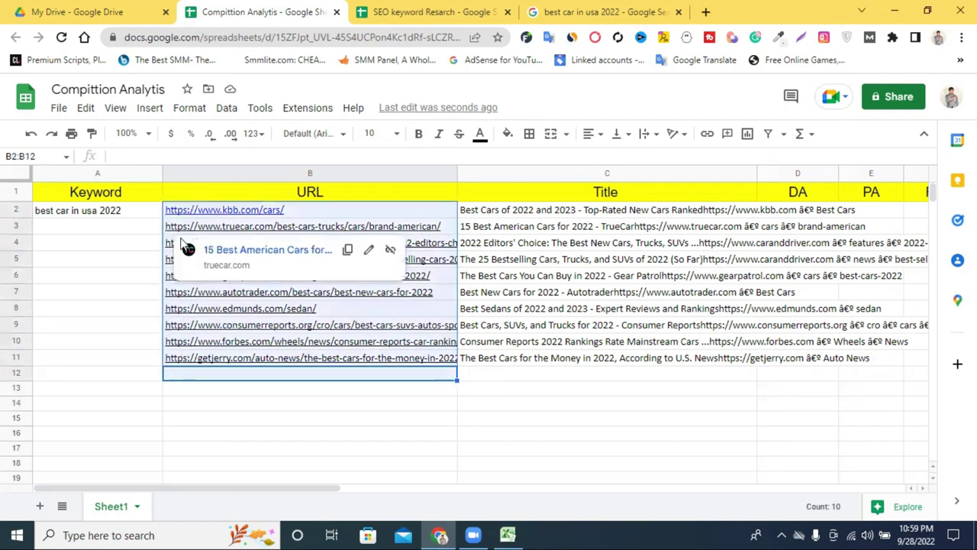
click(309, 419)
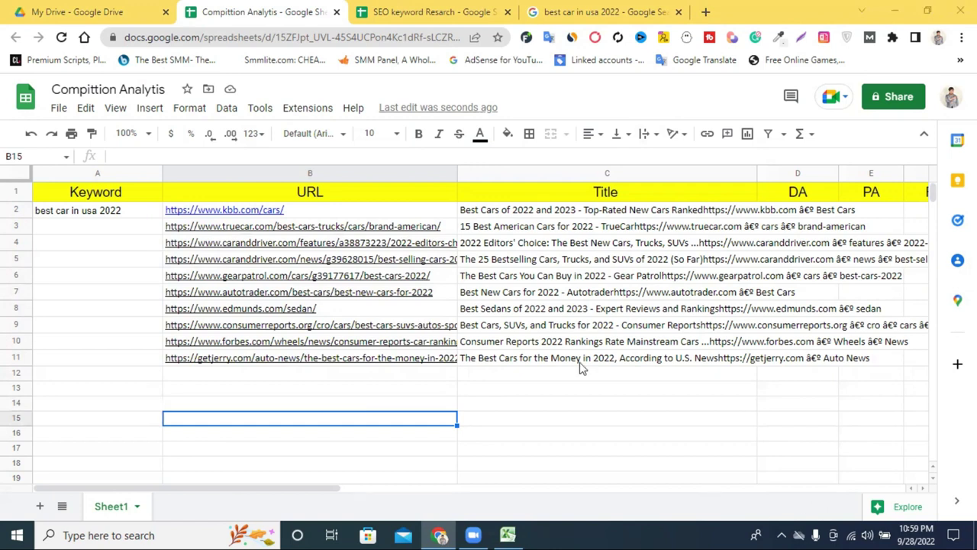
drag(338, 491, 407, 494)
click(585, 479)
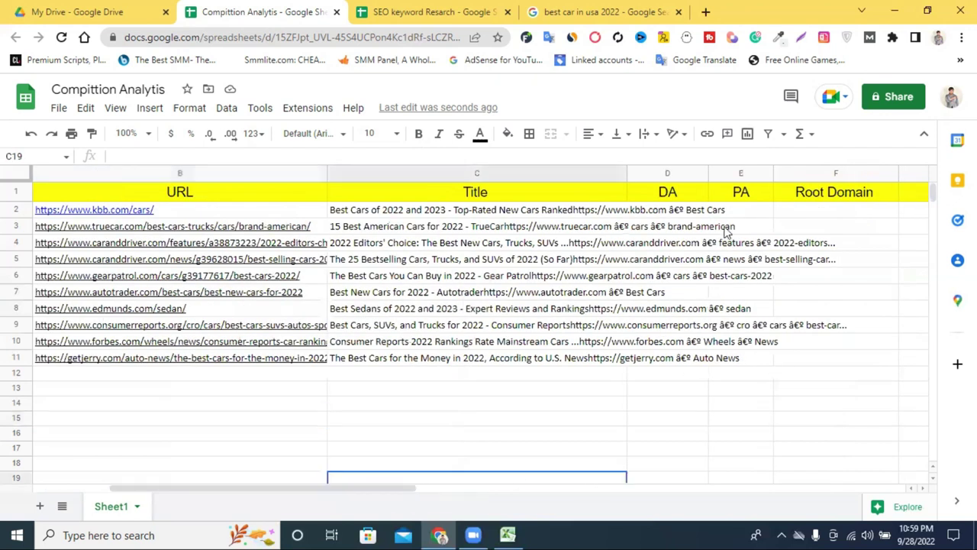
click(675, 210)
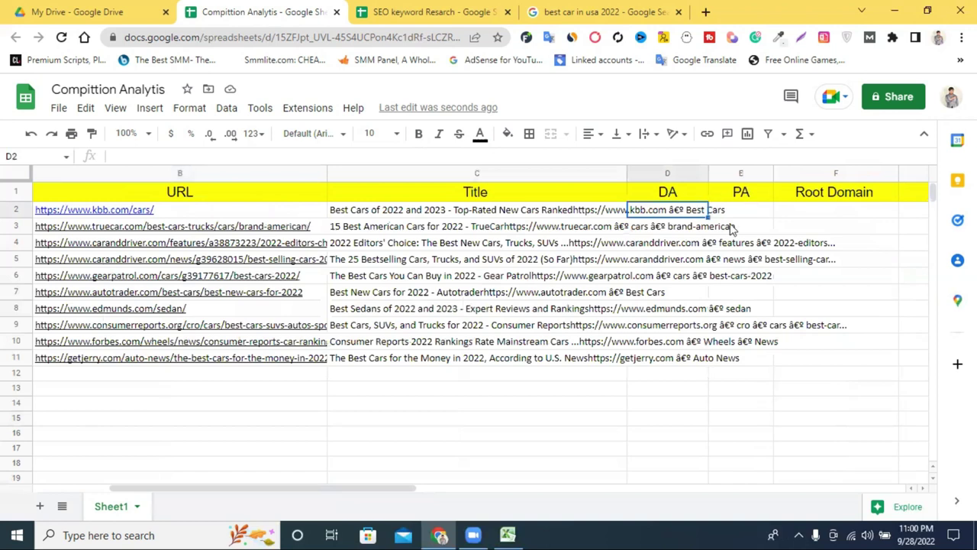
Step: In Excel, narrow Title column C, widen column E, and copy Page Authority values E9:E18
click(508, 535)
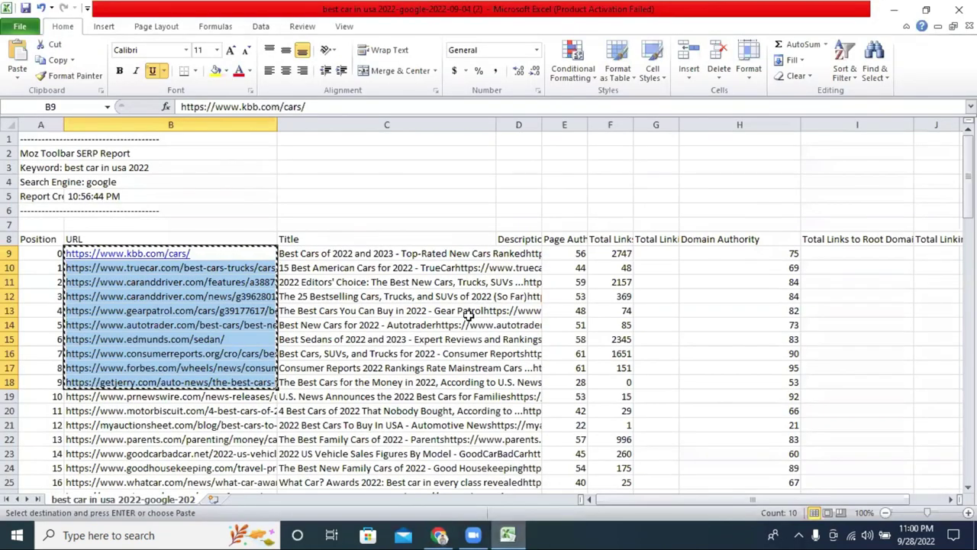
click(460, 167)
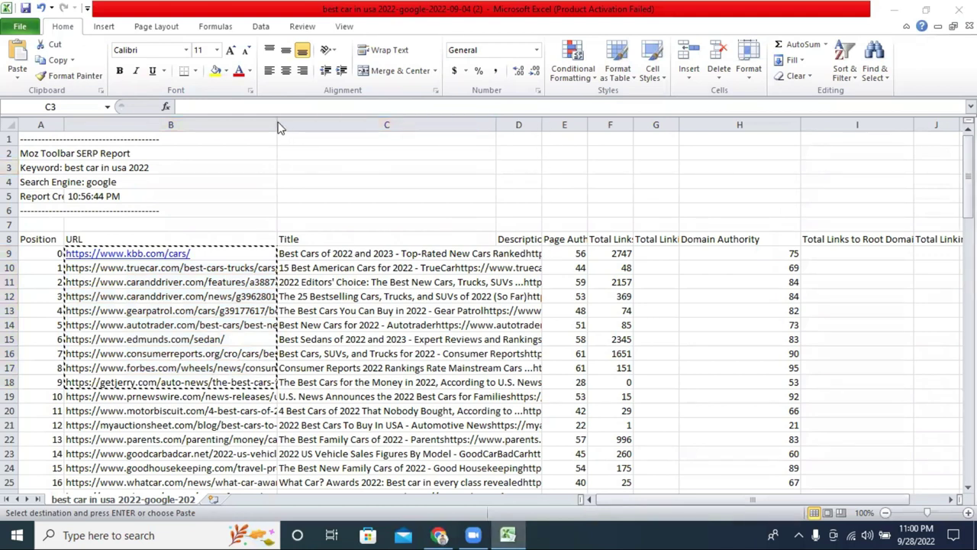
click(245, 184)
drag(495, 126, 284, 126)
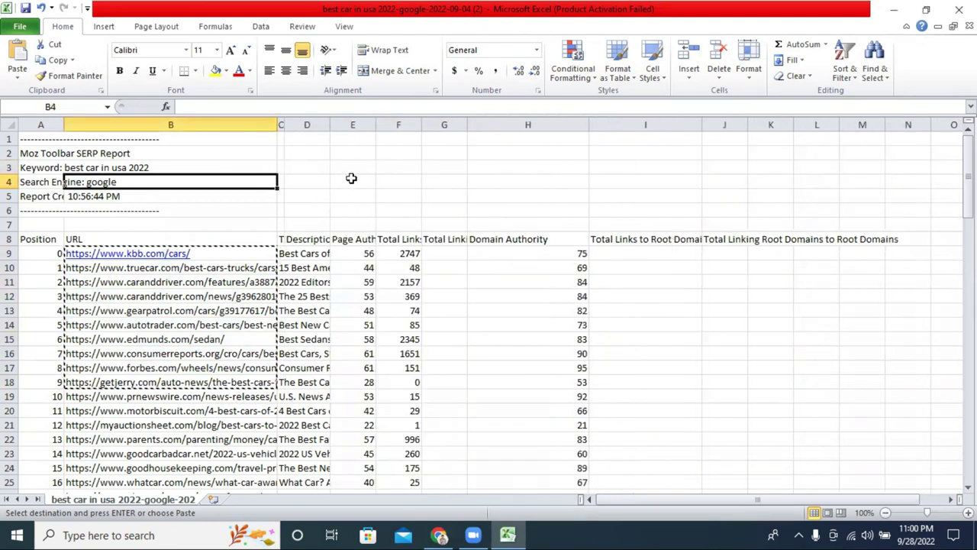
drag(375, 124, 431, 125)
drag(415, 256, 418, 381)
right_click(410, 341)
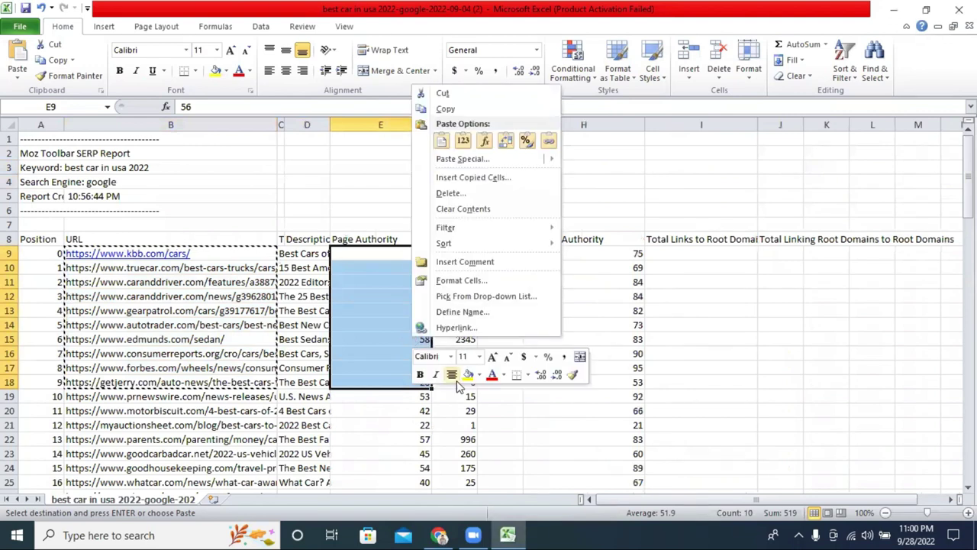
click(450, 109)
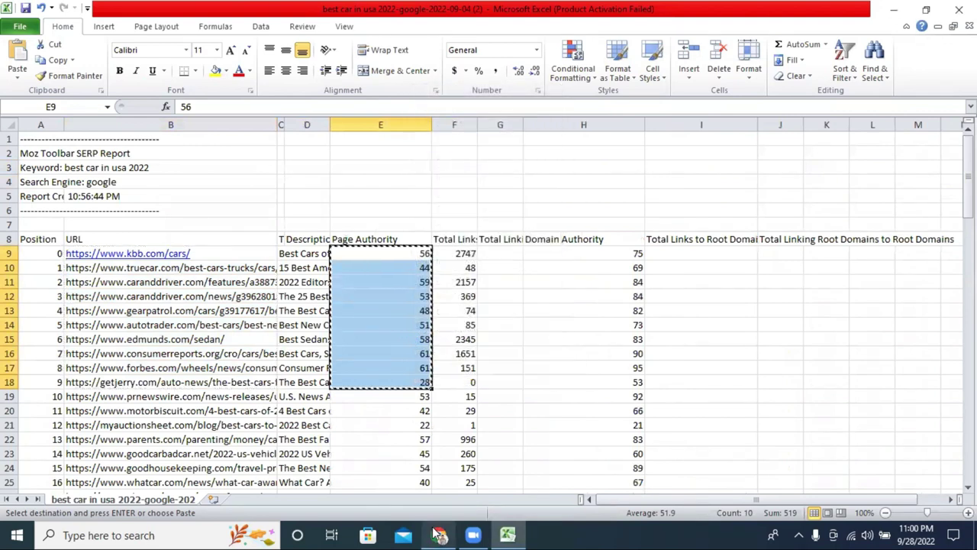
click(428, 533)
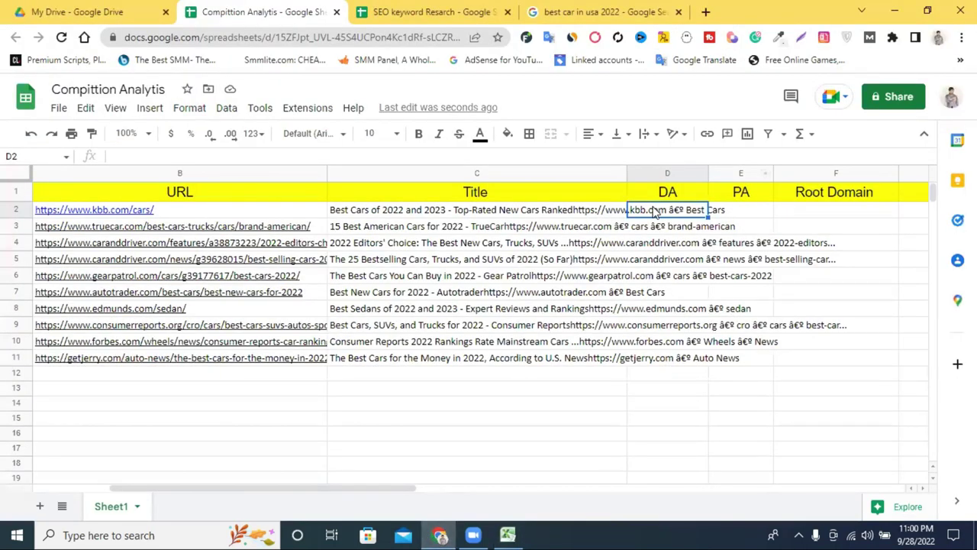
Step: Paste the copied Page Authority values into D2:D11 and into E2:E11
click(654, 385)
drag(657, 210, 659, 359)
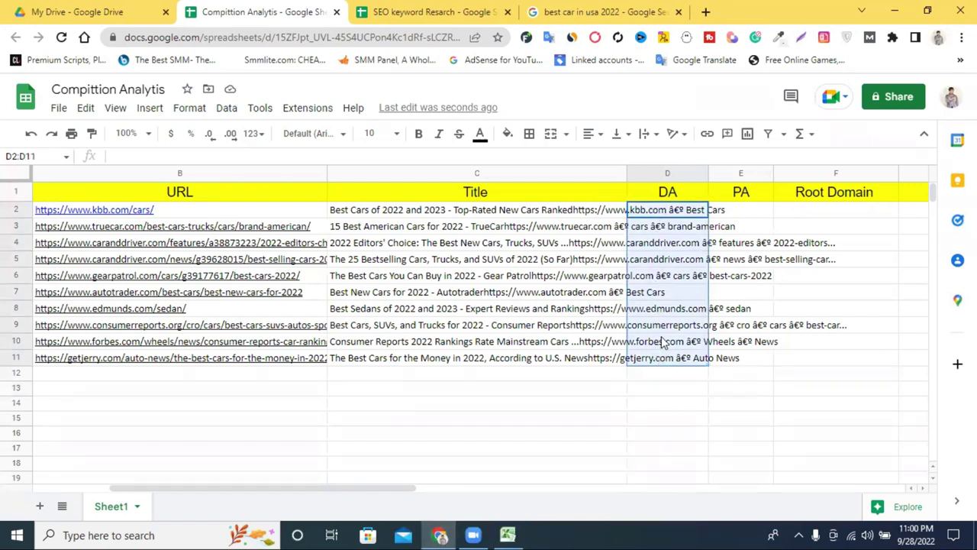
right_click(664, 340)
click(710, 197)
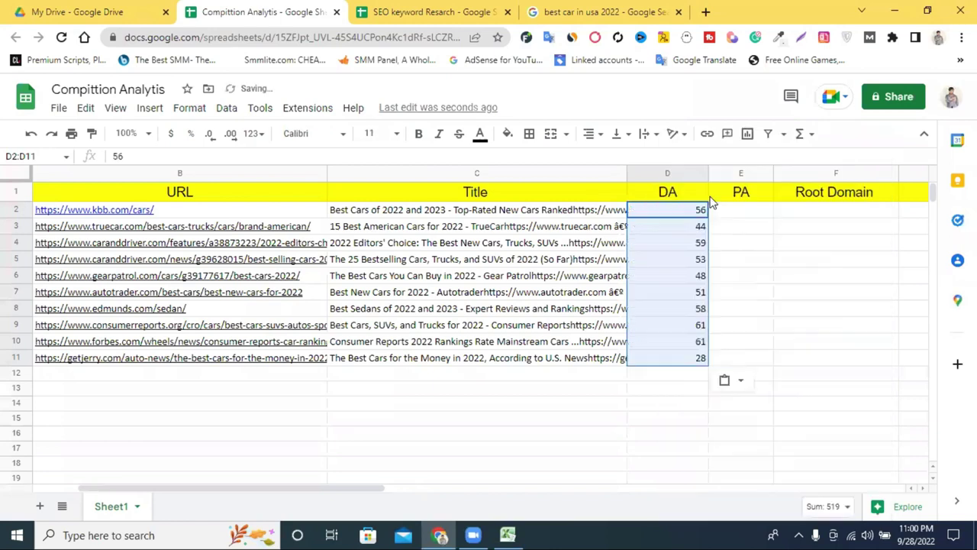
click(760, 295)
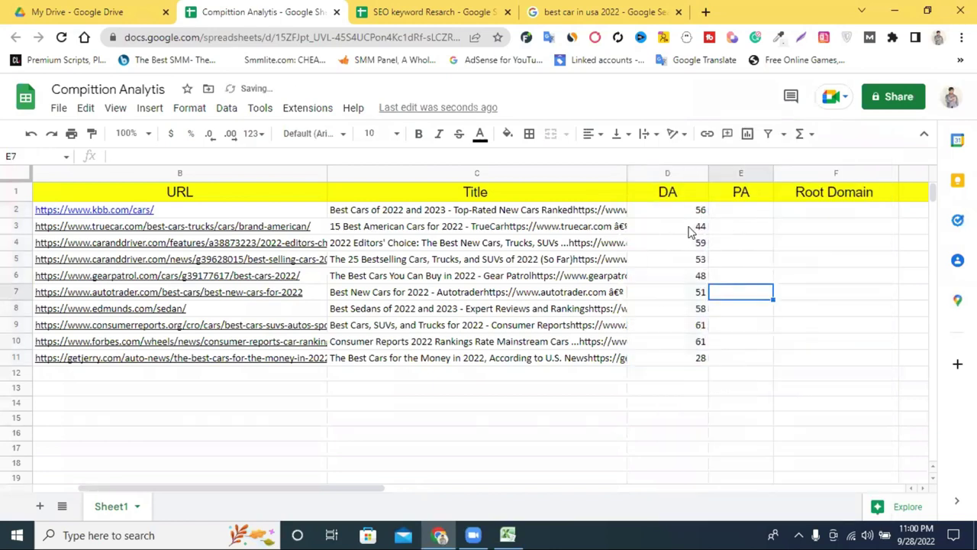
drag(752, 210, 743, 359)
right_click(744, 360)
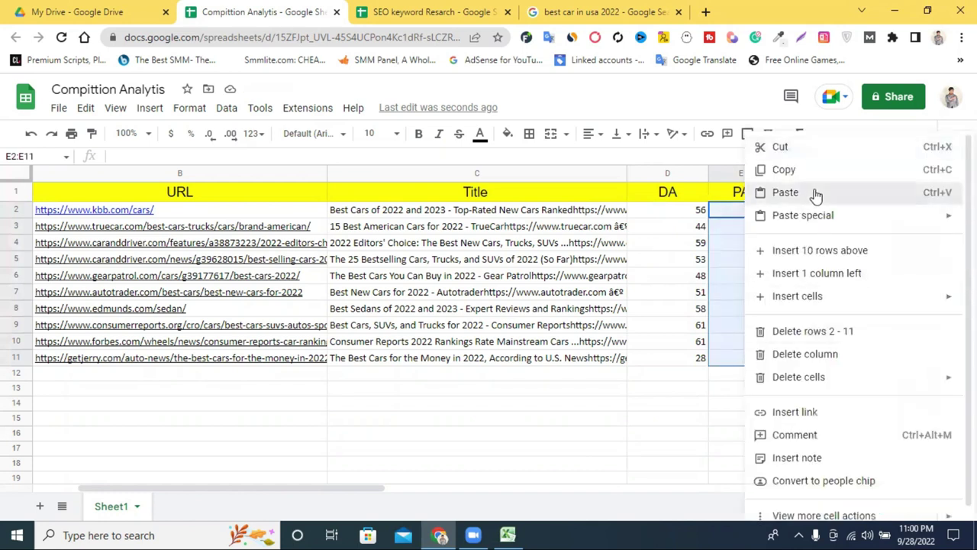
click(815, 195)
Step: Copy Domain Authority values H9:H18 from Excel and paste them over D2:D11
click(508, 534)
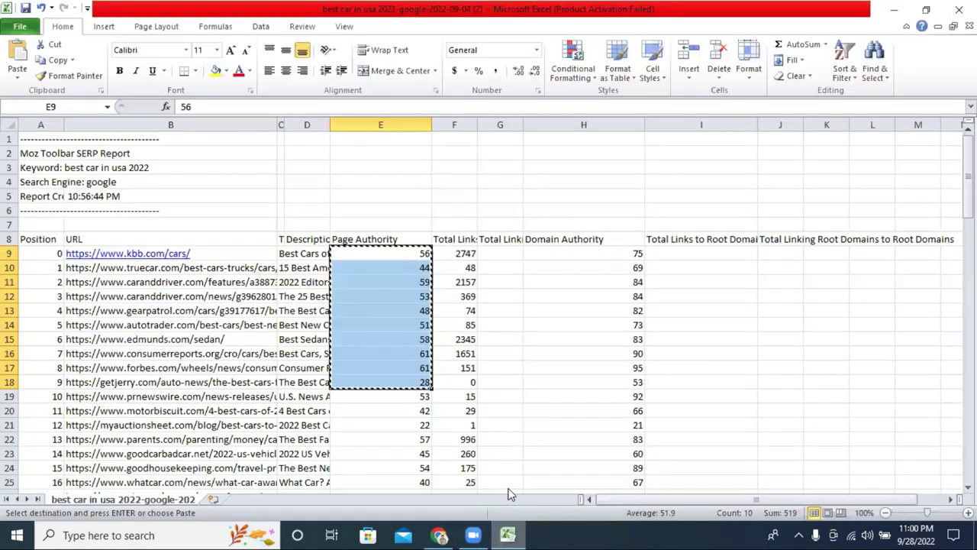
drag(620, 253, 626, 377)
right_click(606, 345)
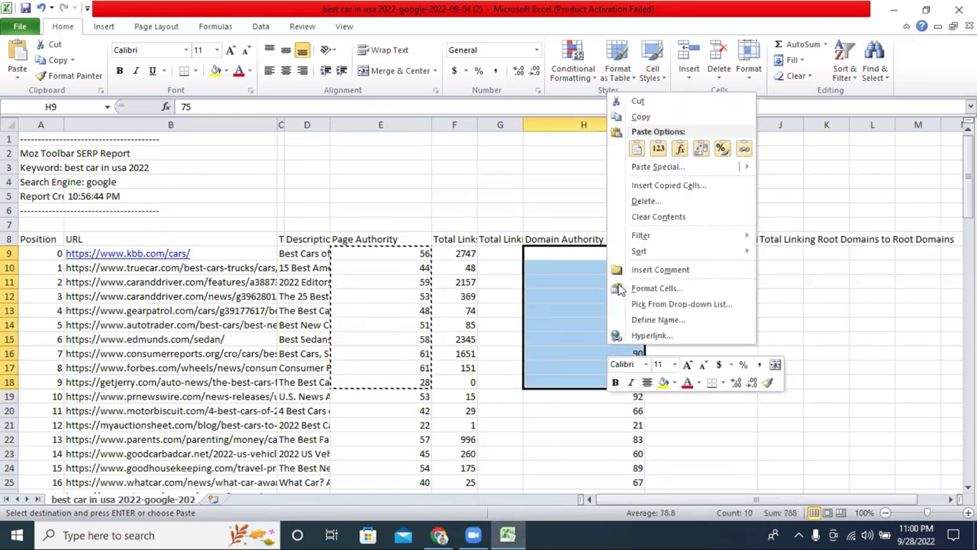
click(658, 116)
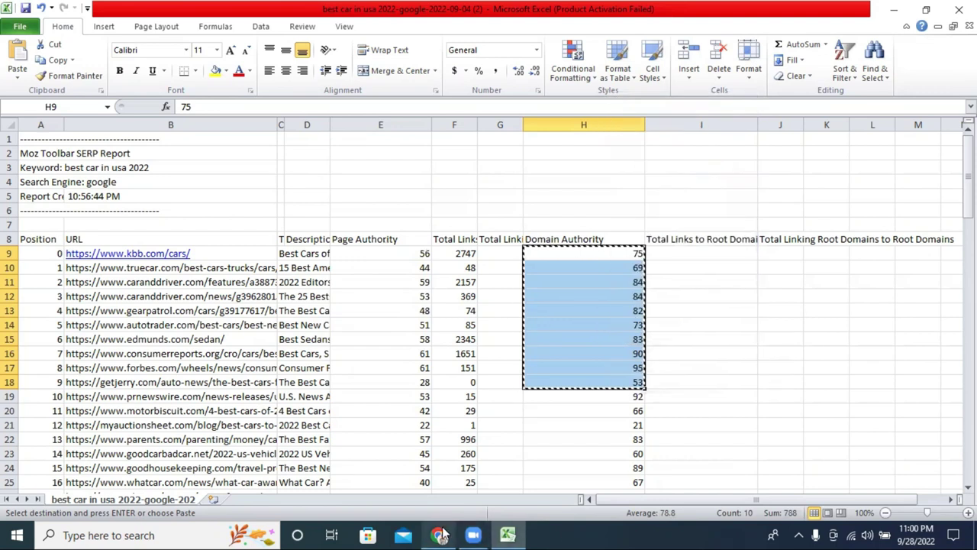
click(440, 534)
drag(662, 213, 678, 358)
right_click(679, 358)
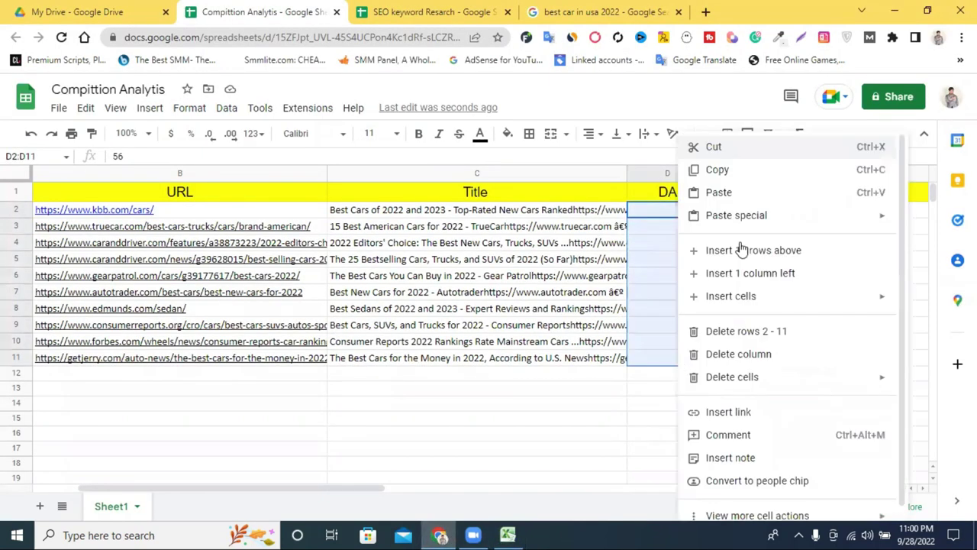
click(749, 193)
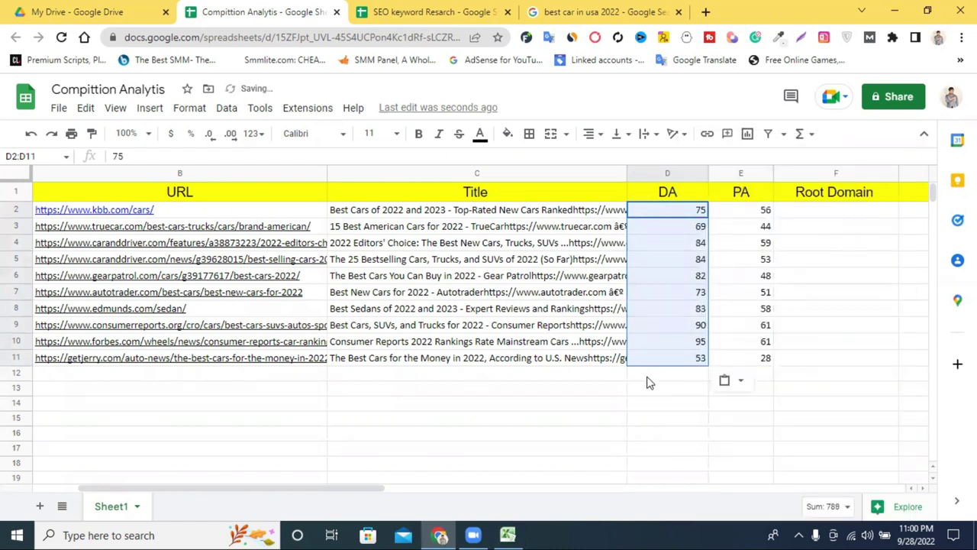
click(677, 407)
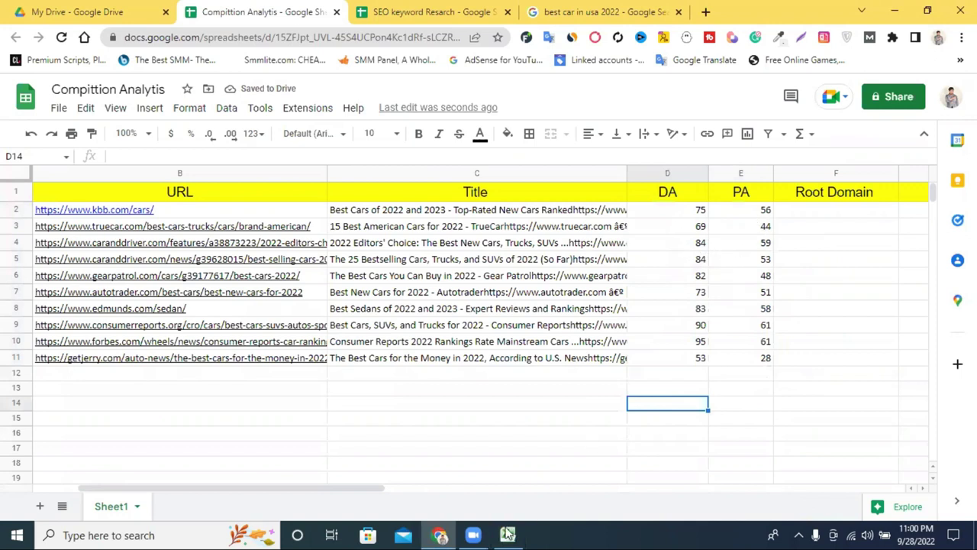
drag(360, 492, 454, 499)
click(533, 479)
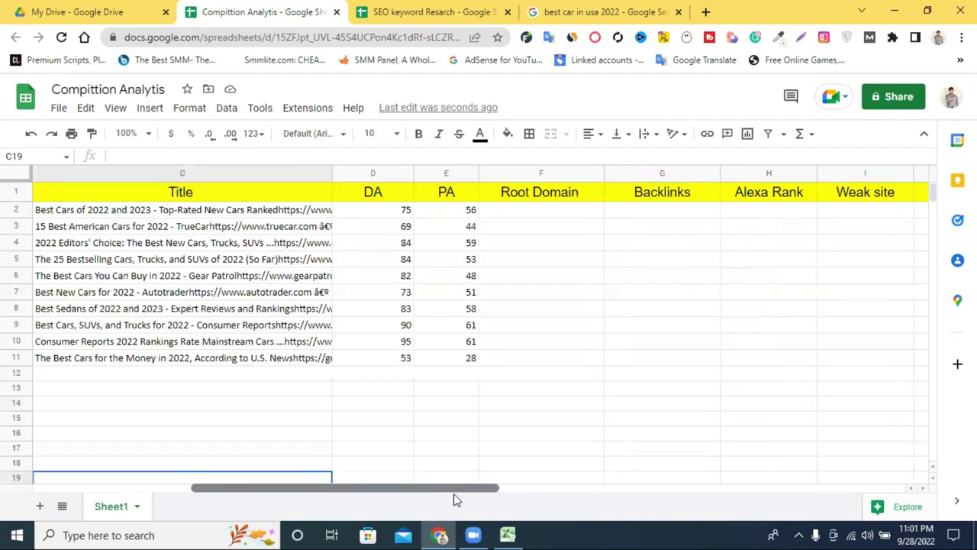
click(615, 421)
click(526, 214)
drag(421, 487, 376, 493)
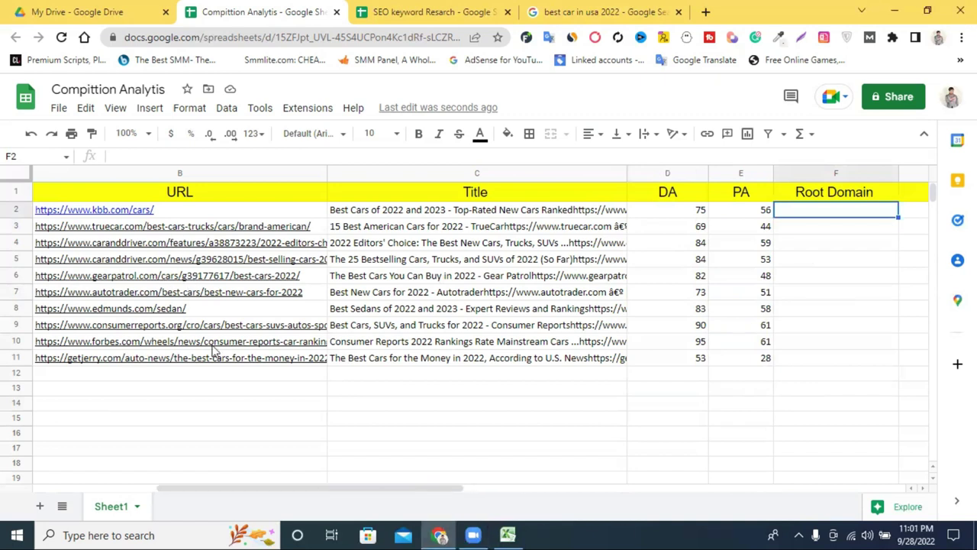
drag(263, 487, 246, 491)
drag(422, 488, 509, 500)
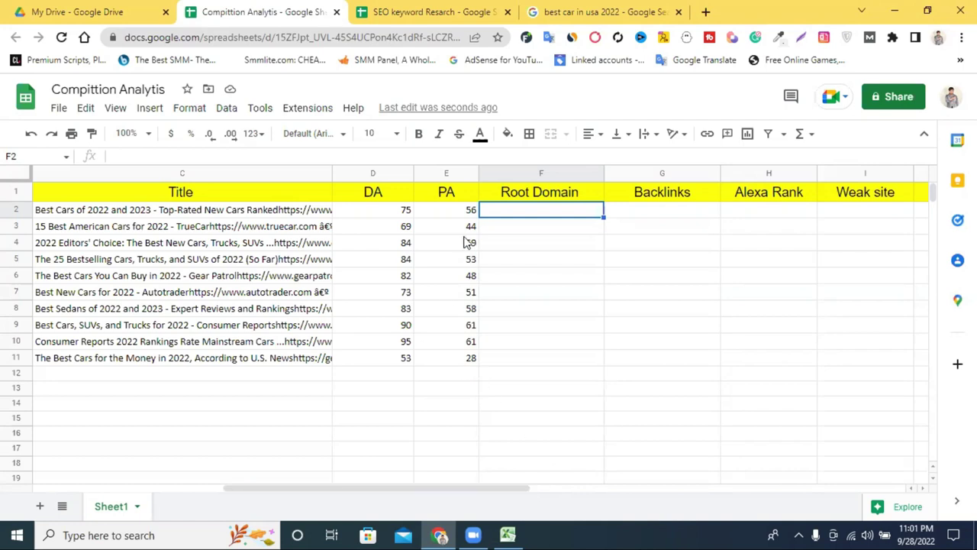
drag(443, 493, 542, 495)
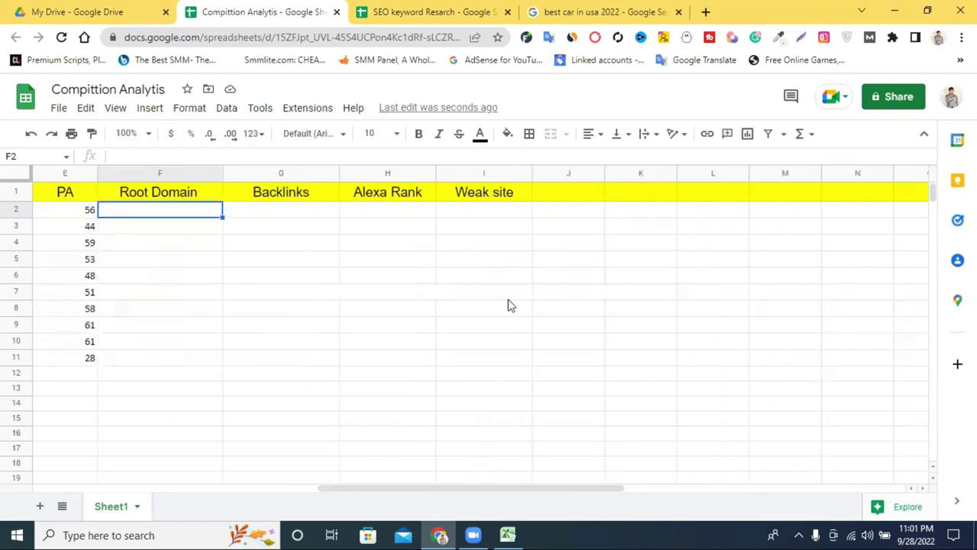
drag(604, 174, 926, 173)
Step: Type the J1 header 'Exact matching keyword in titel', correcting the capital X in 'EXact'
double_click(579, 192)
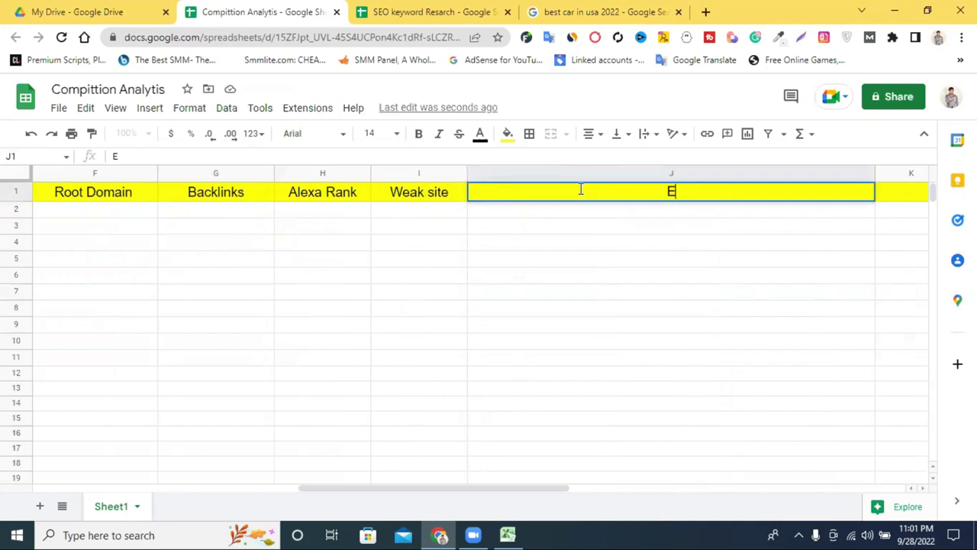
text(EXact)
right_click(660, 192)
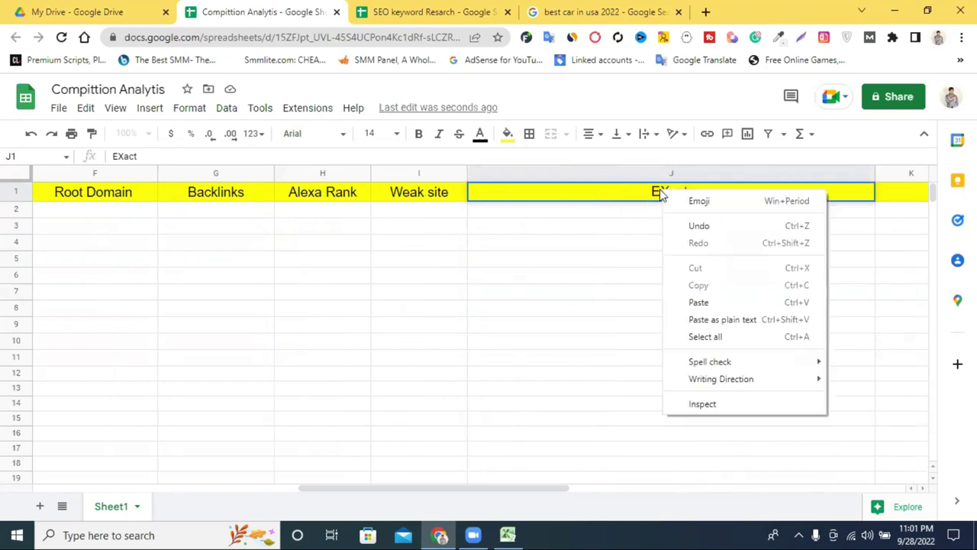
click(658, 192)
drag(658, 192, 666, 192)
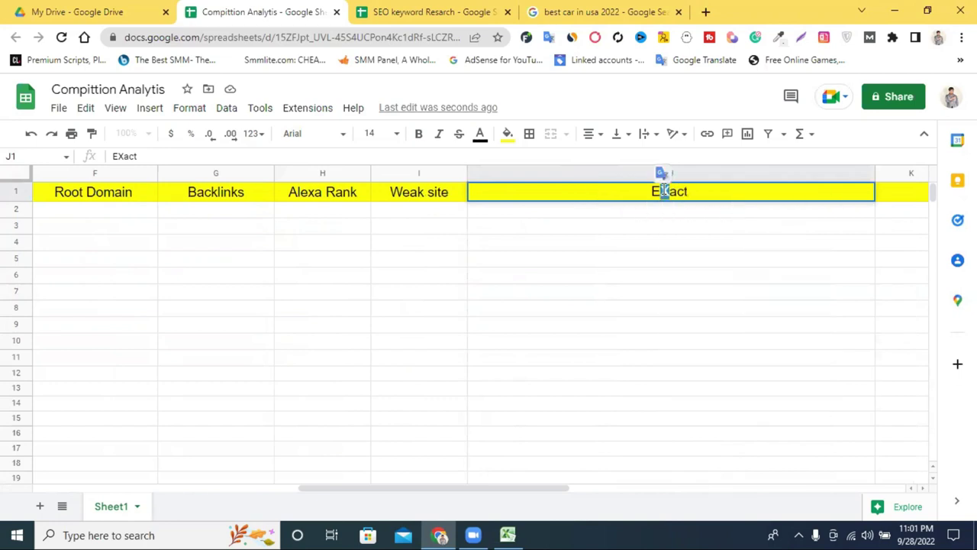
text(x)
click(712, 192)
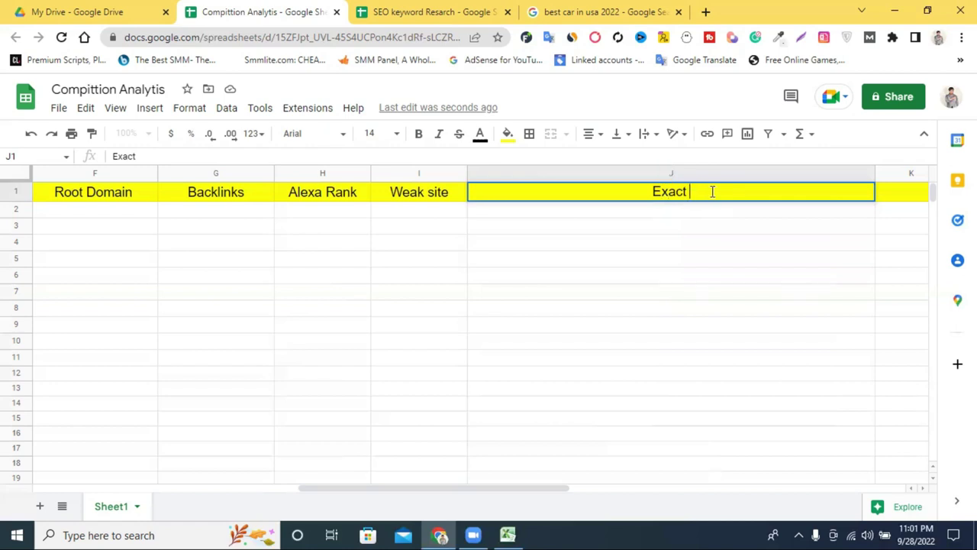
text(mat)
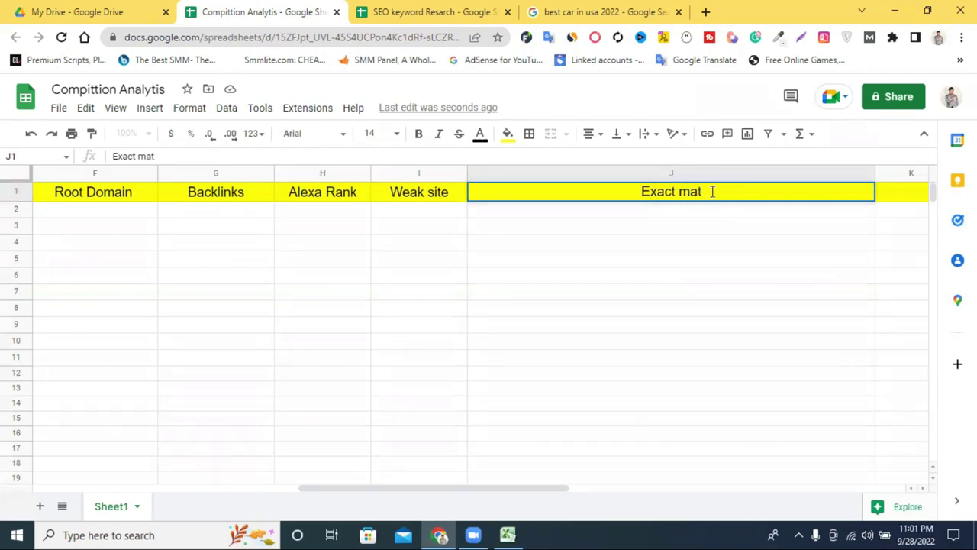
text(ching)
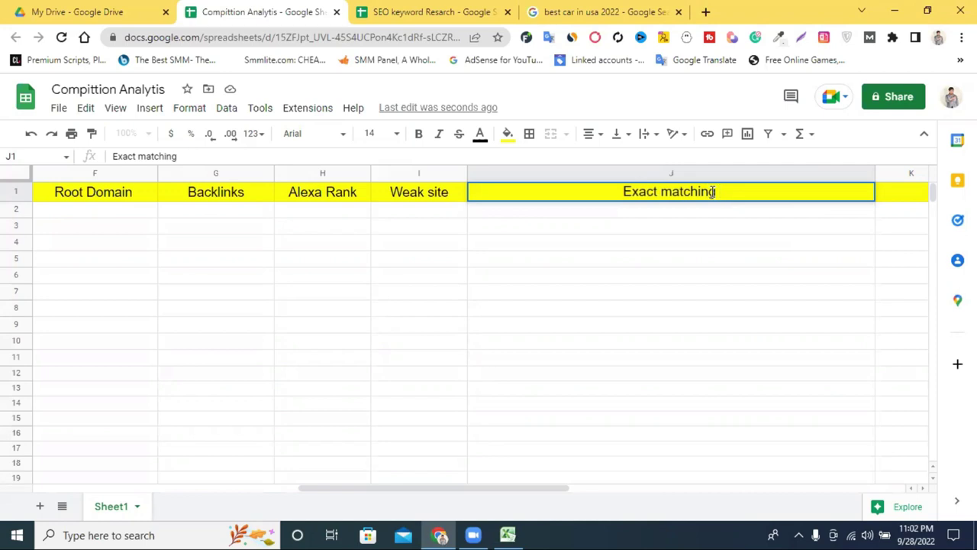
text( key)
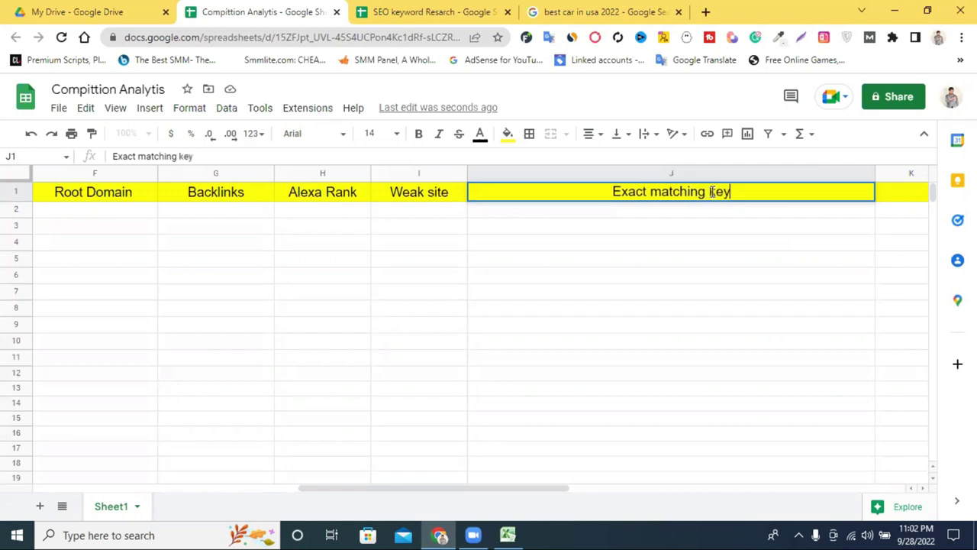
text(word)
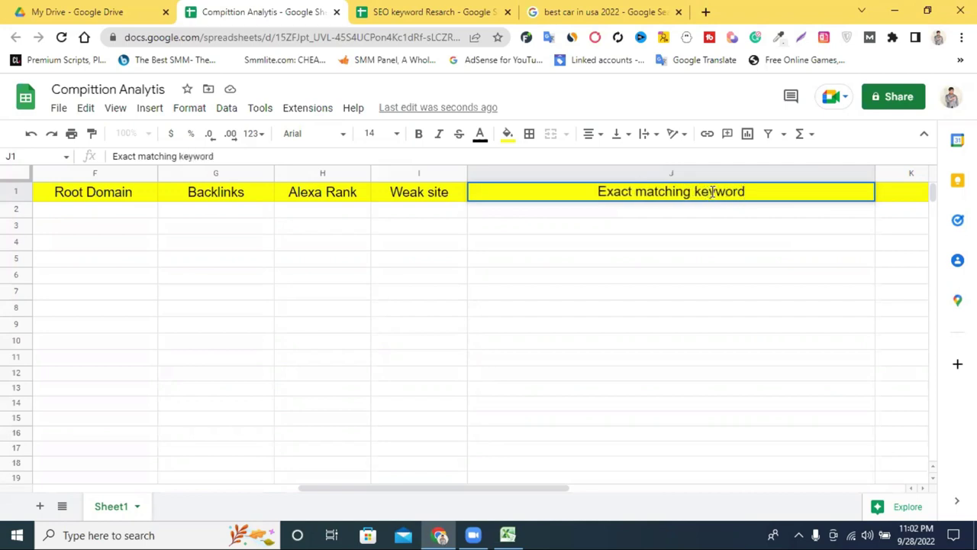
text( in titel)
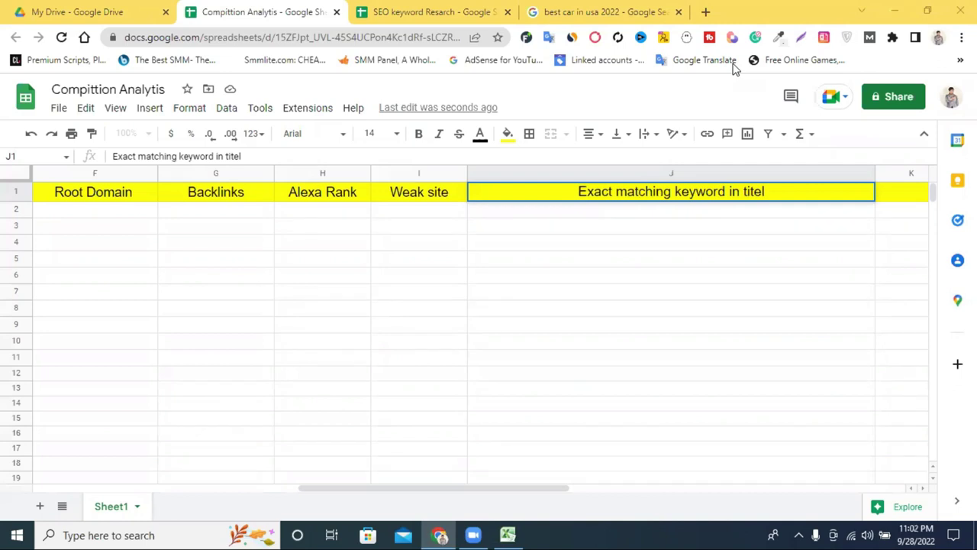
Step: Capitalise and respell the last word so J1 reads 'Exact matching keyword in Title'
click(765, 191)
right_click(761, 191)
click(750, 189)
key(BackSpace)
text(T)
click(751, 211)
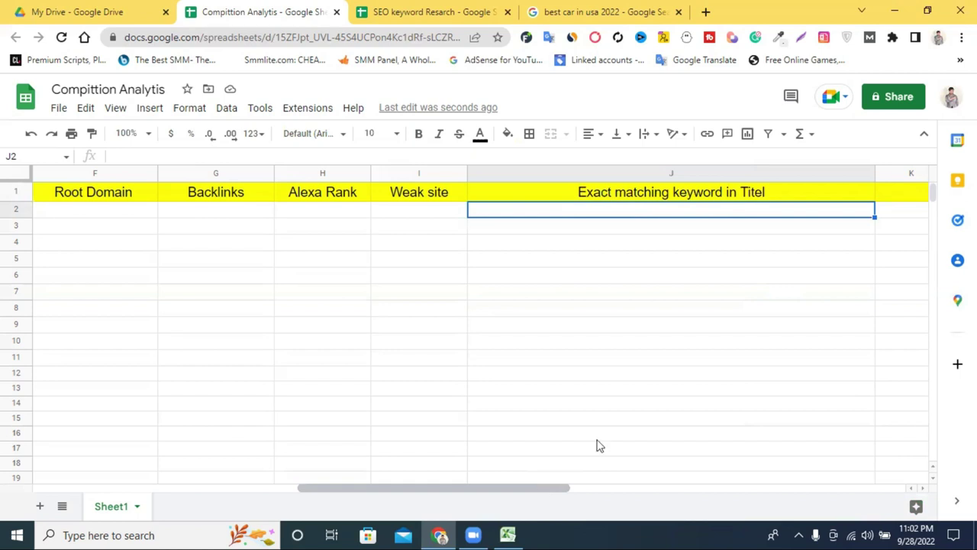
click(761, 194)
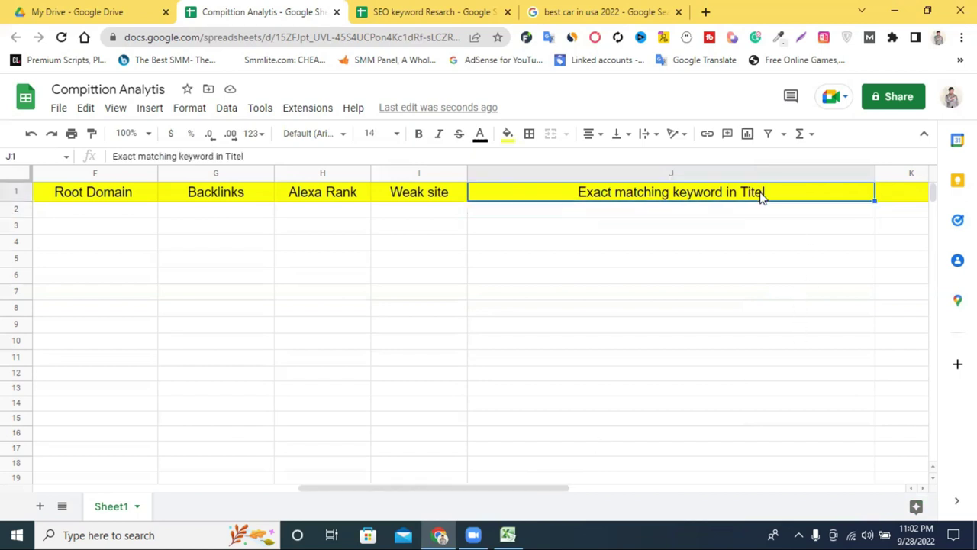
double_click(761, 194)
key(BackSpace)
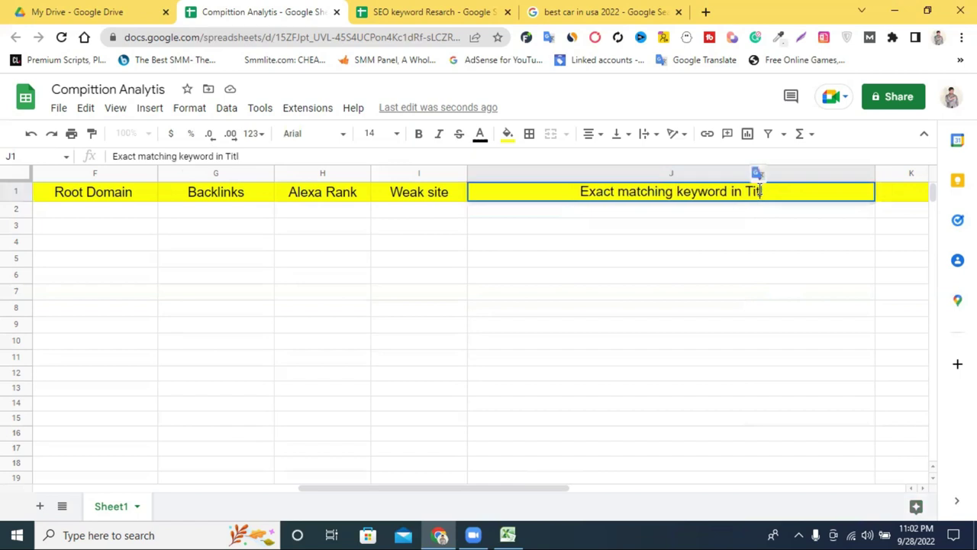
text(e)
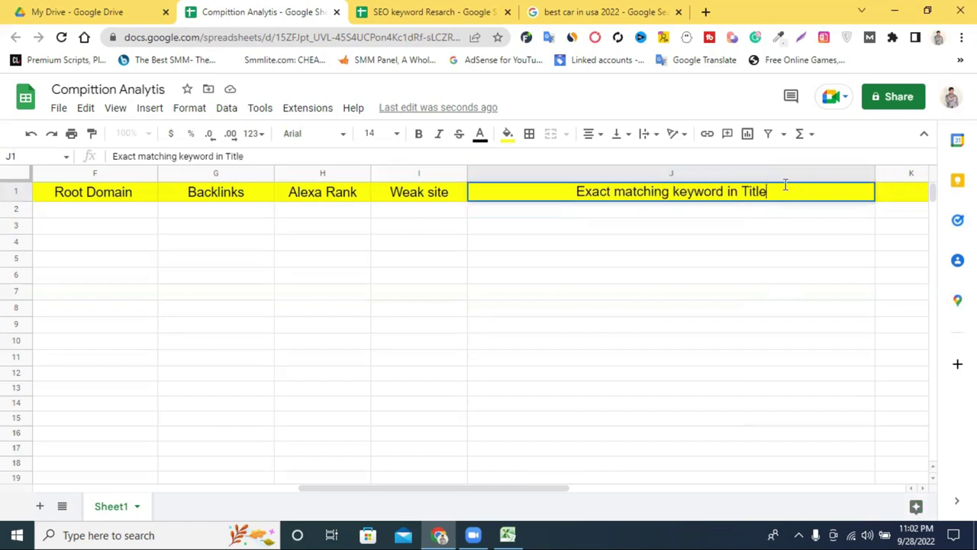
click(758, 243)
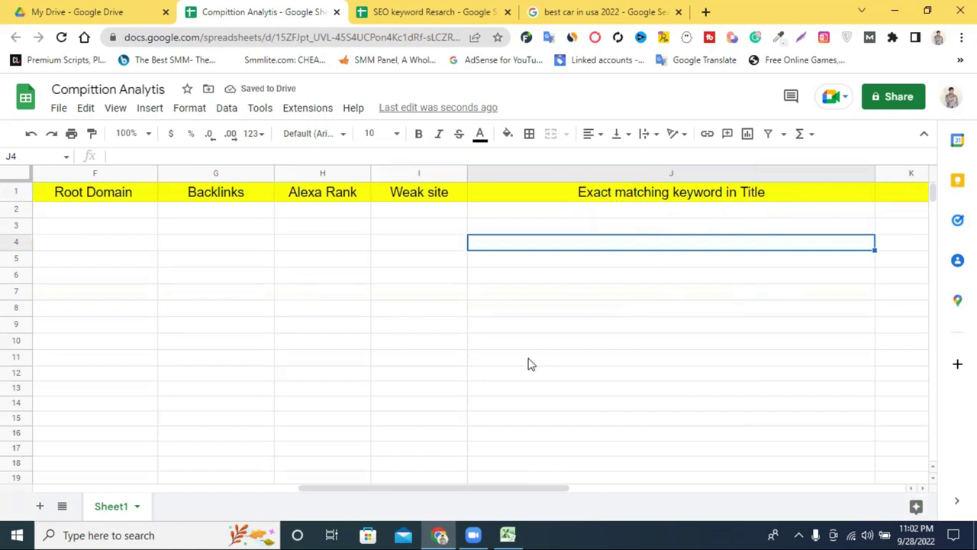
Step: Move from the cells below the URL list to B11, then down to B12
drag(443, 497, 197, 497)
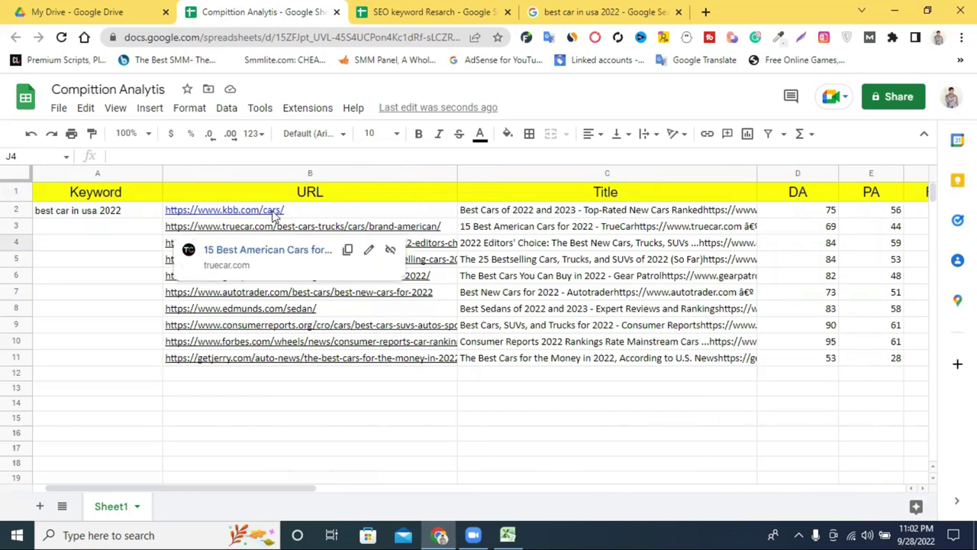
mouse_move(280, 216)
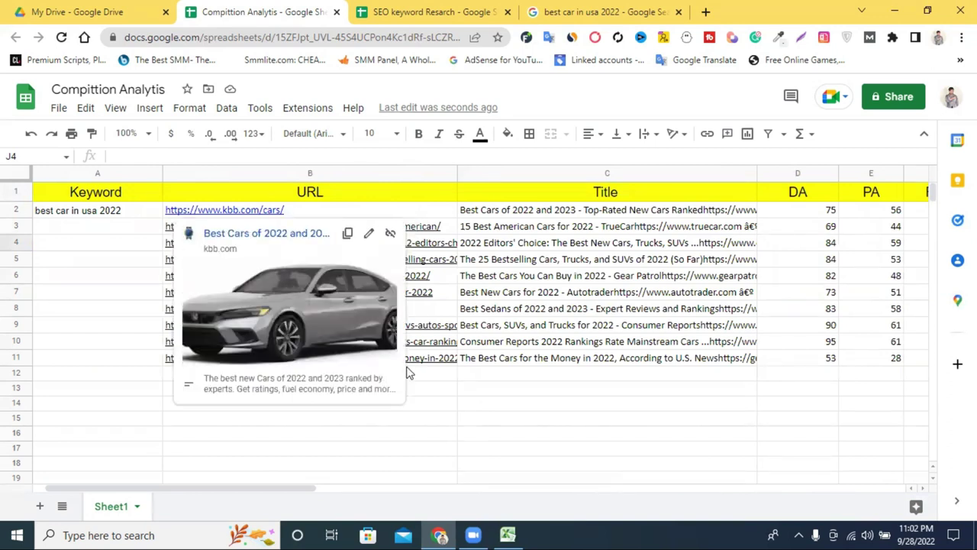
click(430, 422)
mouse_move(388, 342)
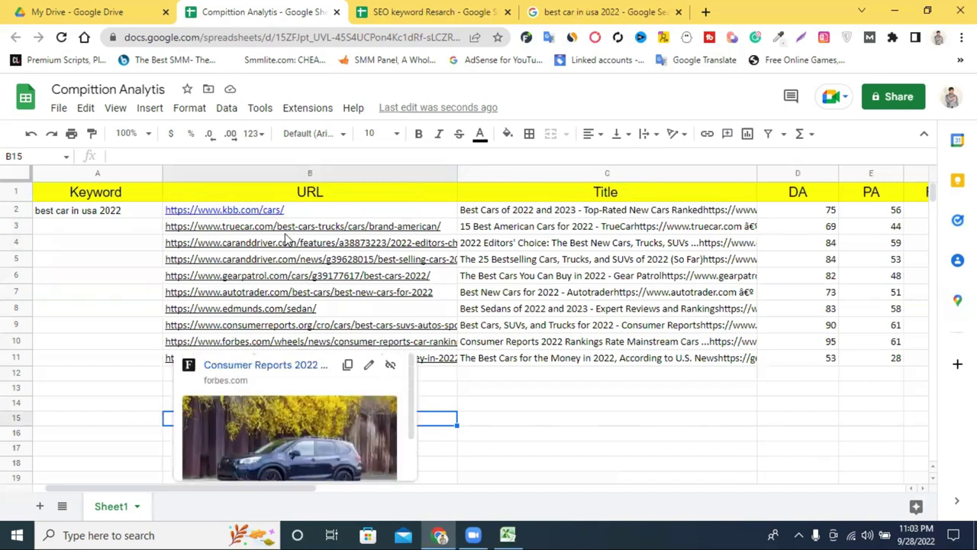
mouse_move(309, 235)
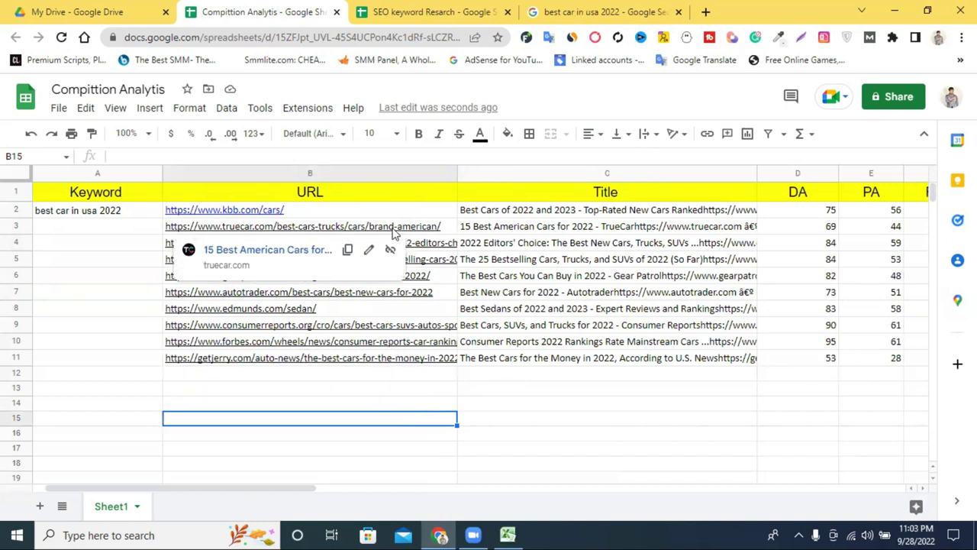
click(190, 391)
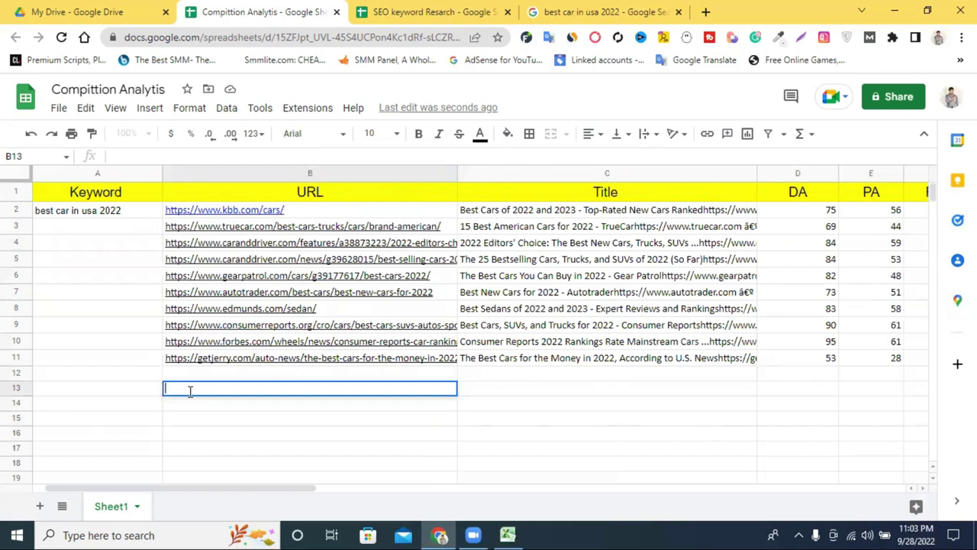
click(192, 361)
key(Return)
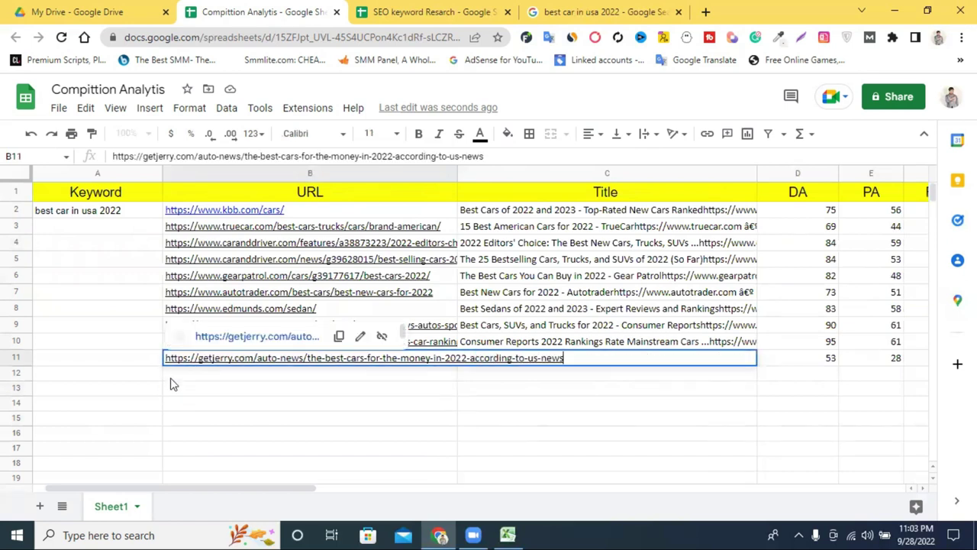
key(Return)
double_click(174, 377)
text(ht)
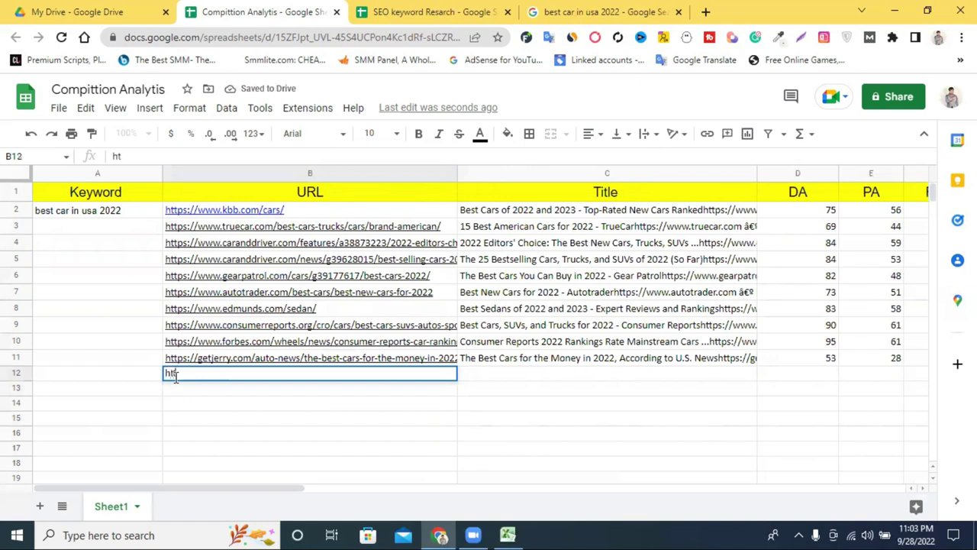
text(tps.ca)
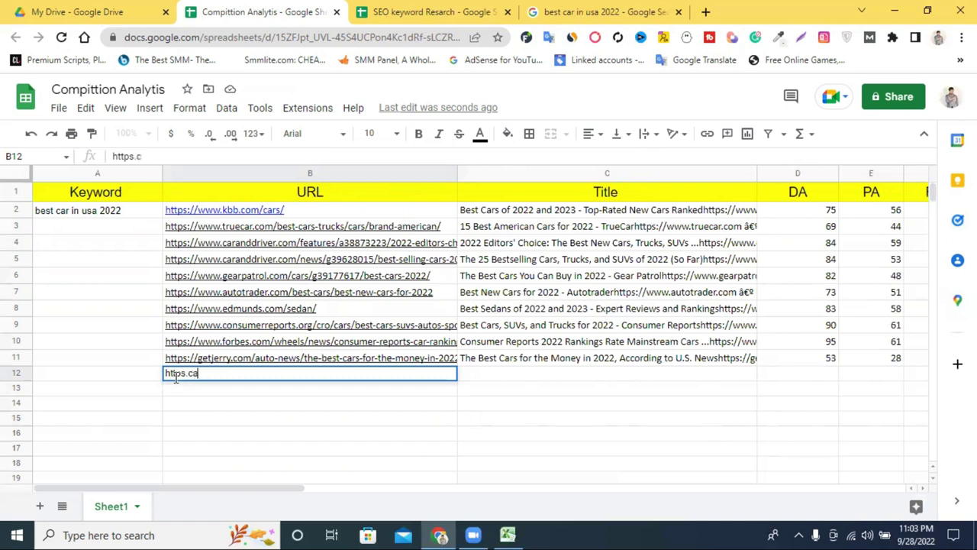
text(rboss.)
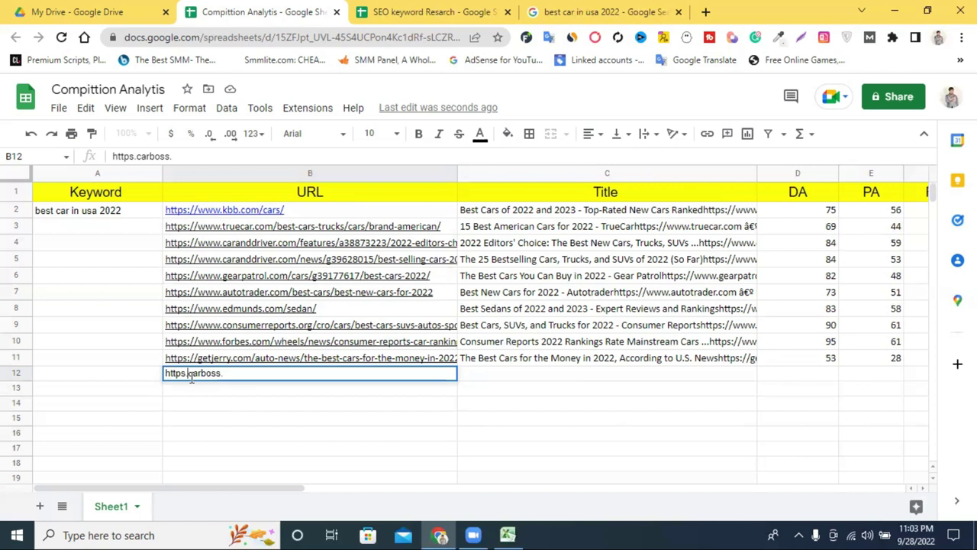
text(www)
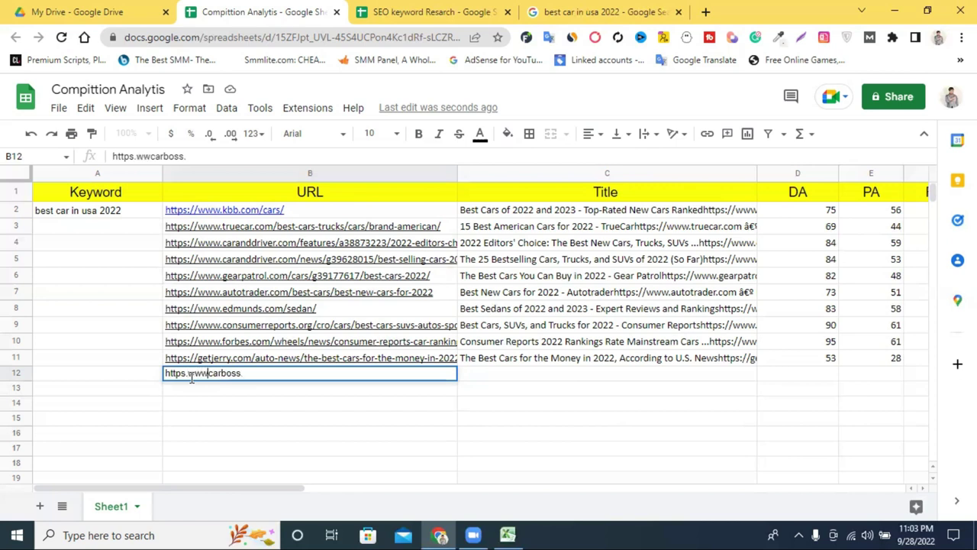
text(.)
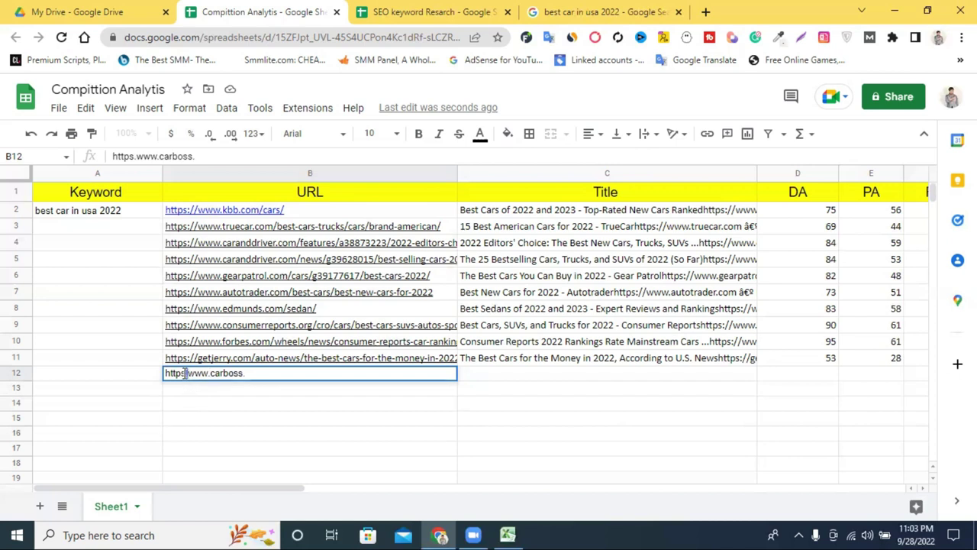
click(184, 373)
key(BackSpace)
text(//)
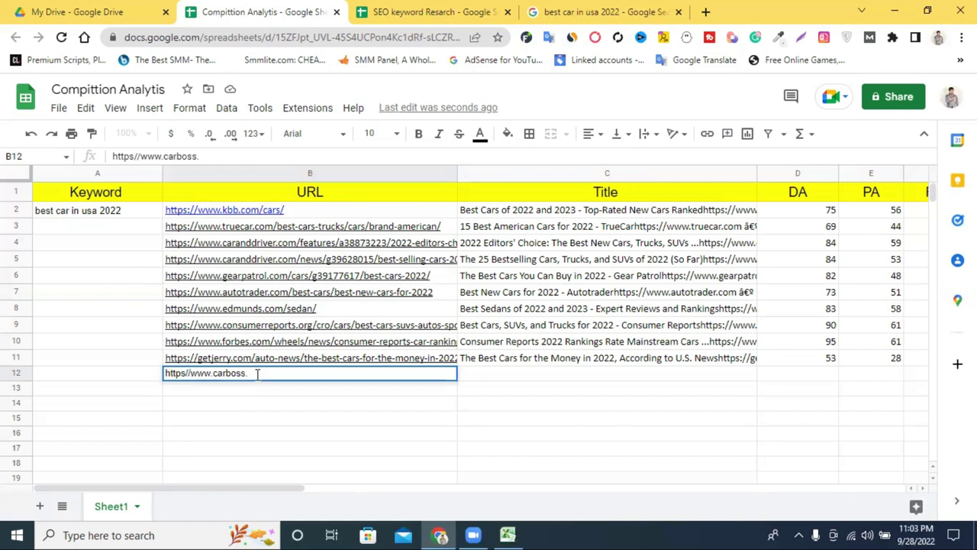
text(om)
click(269, 409)
Step: Delete the stray carboss URL from B12 so the URL list ends at row 11
click(276, 374)
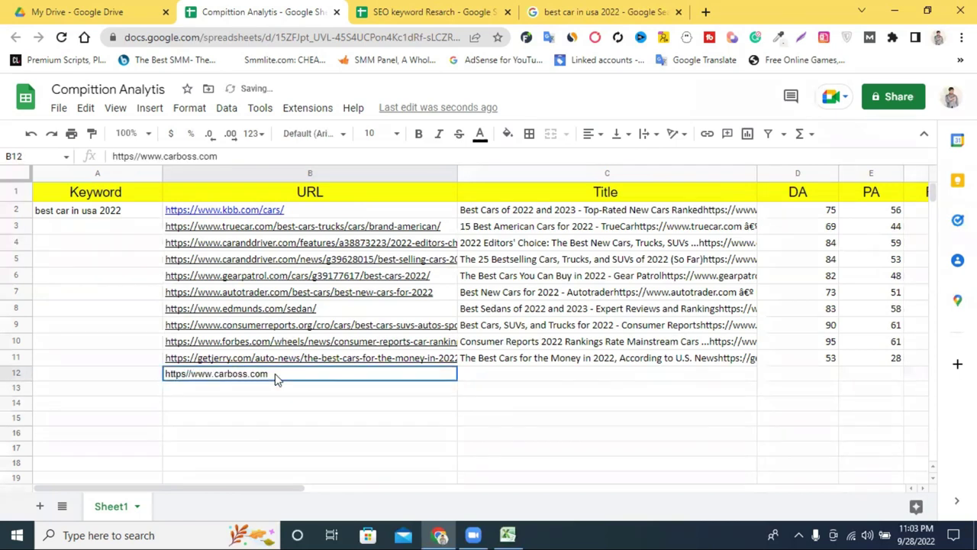
double_click(294, 373)
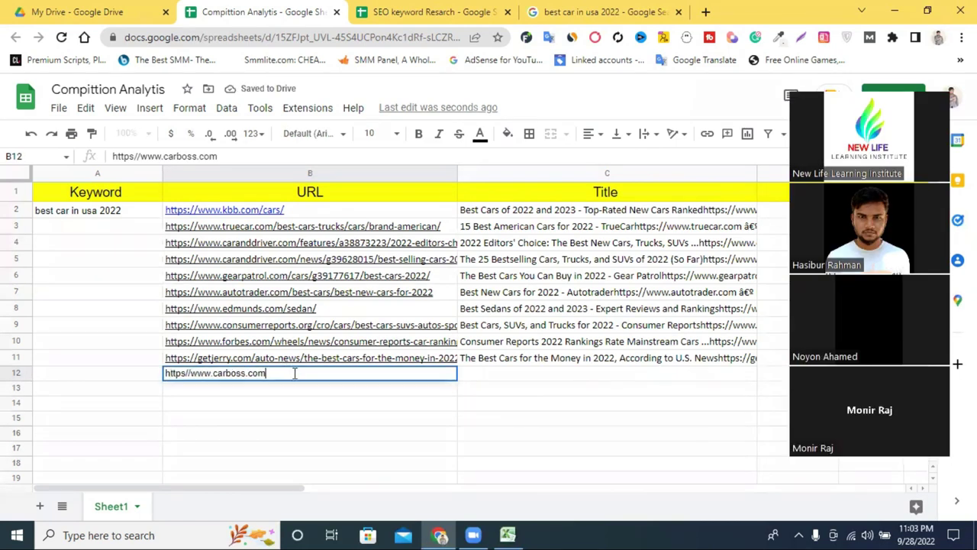
triple_click(294, 373)
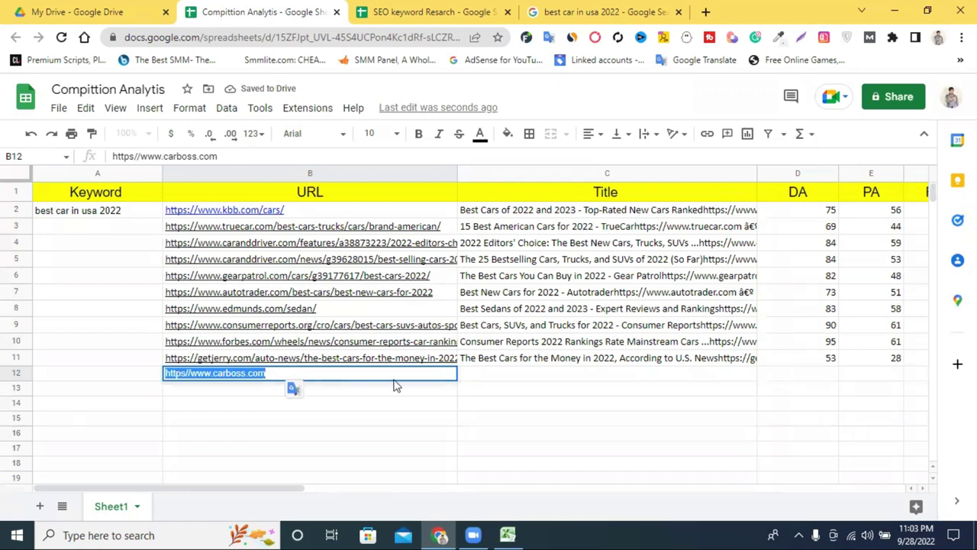
drag(294, 489, 328, 490)
click(381, 451)
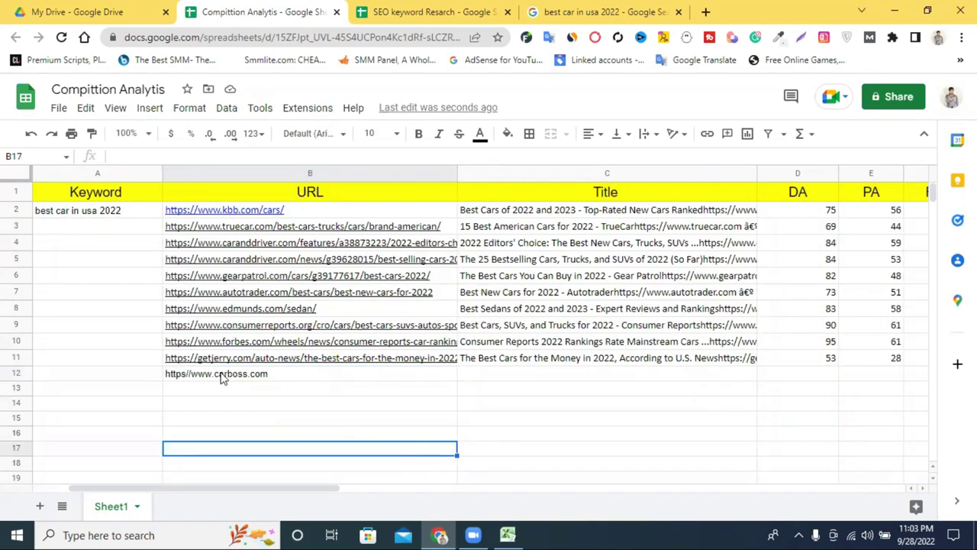
triple_click(265, 374)
key(BackSpace)
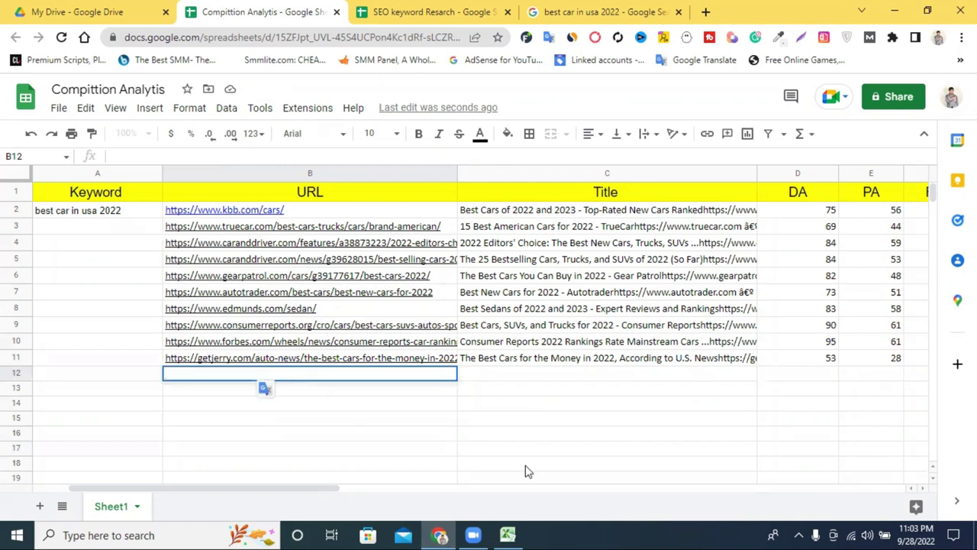
Step: Enter 'no' in Root Domain cell F2 and fill it down through F11
click(404, 480)
drag(299, 488, 365, 496)
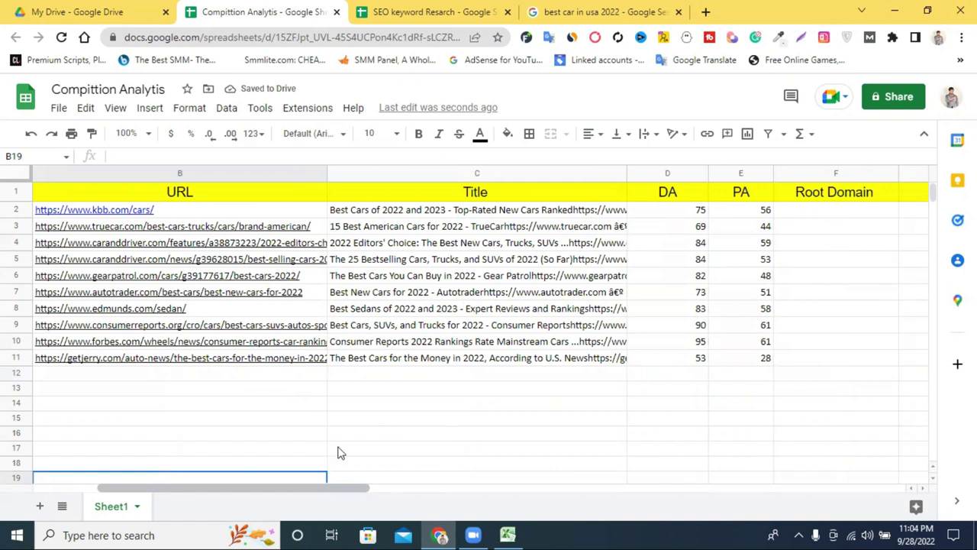
click(831, 214)
text(no)
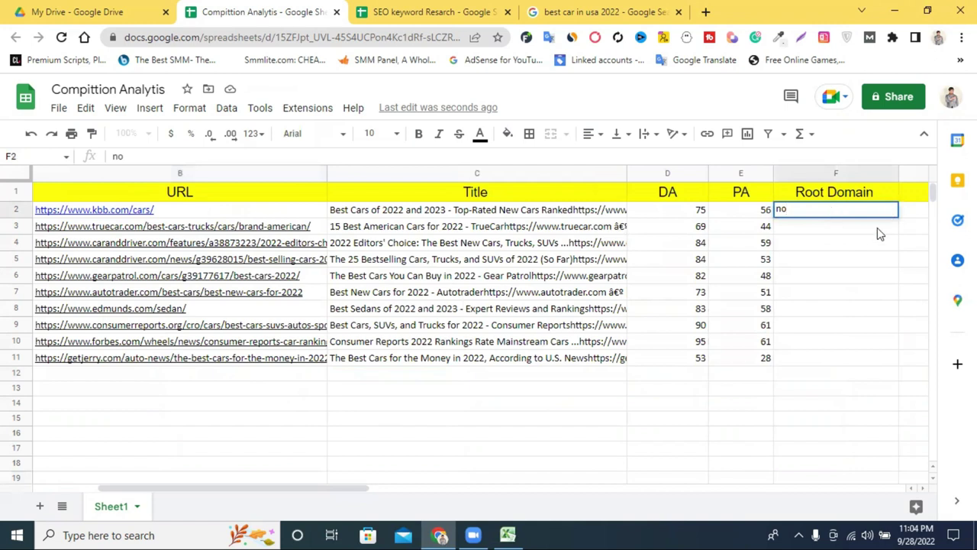
key(Return)
click(887, 213)
drag(898, 218, 893, 363)
drag(318, 488, 489, 509)
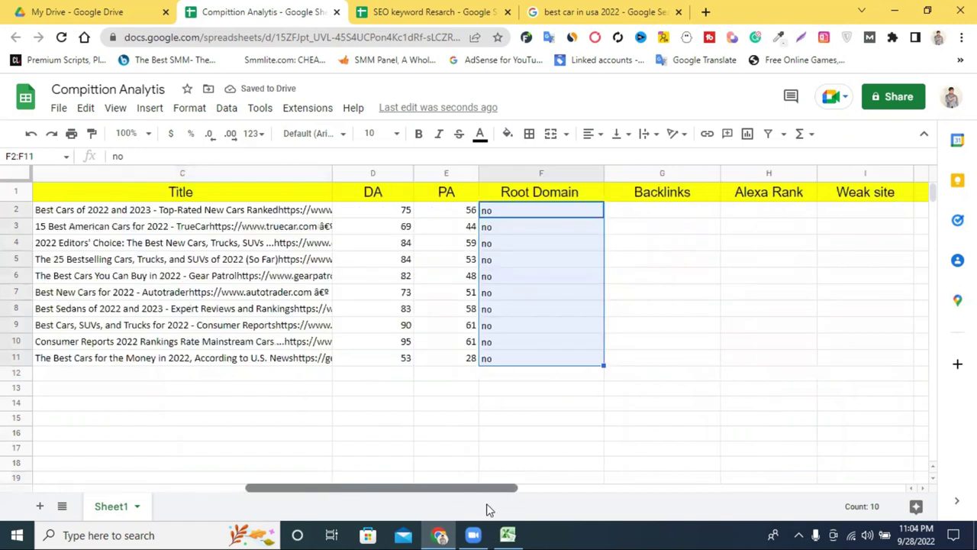
click(689, 421)
click(663, 214)
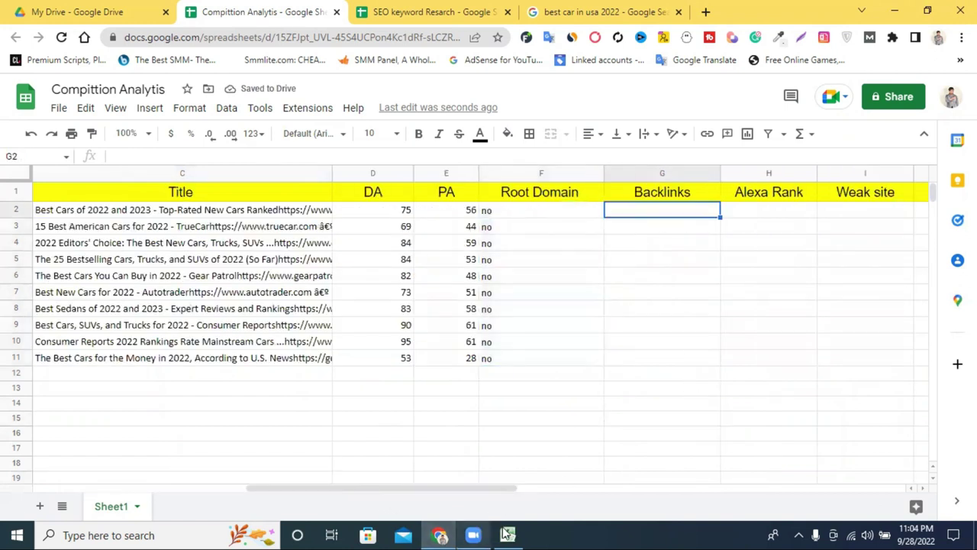
Step: In the Moz export, widen column F and copy the ten Total Links to Page values F9:F18
click(507, 534)
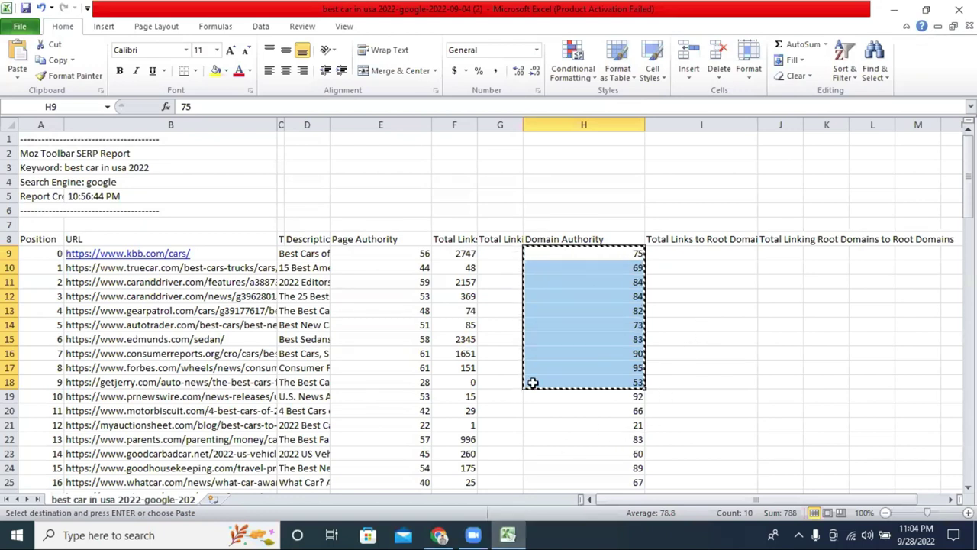
drag(478, 125, 550, 132)
drag(511, 253, 518, 380)
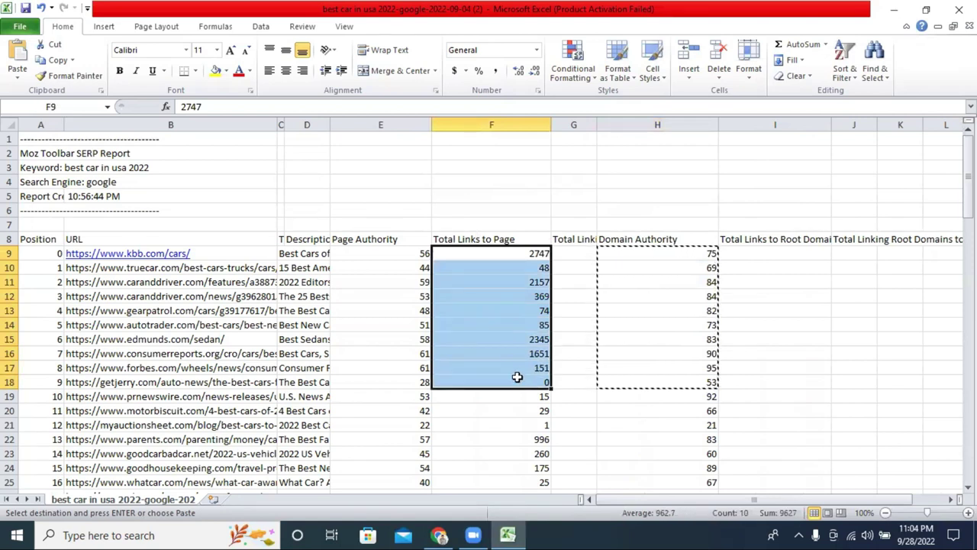
right_click(518, 379)
click(545, 125)
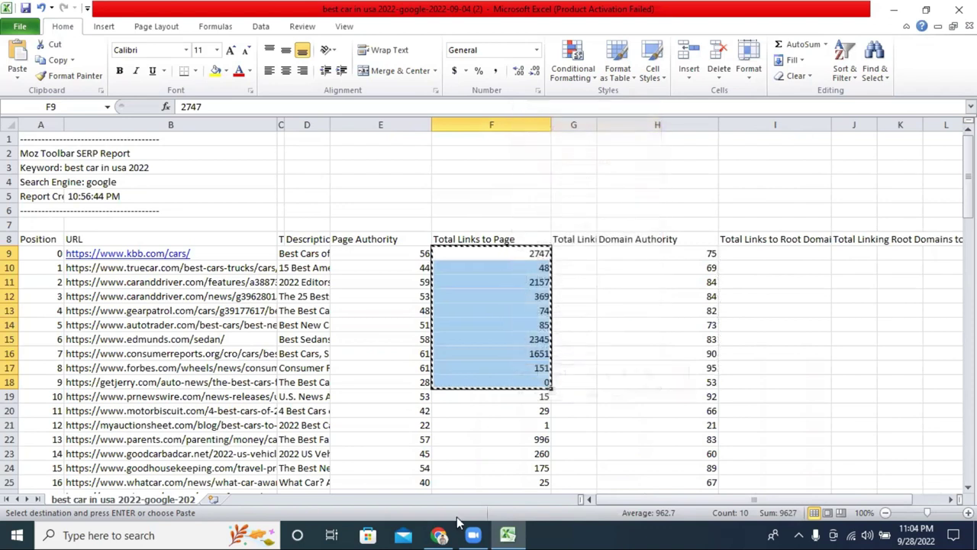
click(439, 535)
Step: Paste the copied link counts, 2747 down to 0, into Backlinks cells G2:G11
drag(656, 214, 663, 359)
right_click(664, 359)
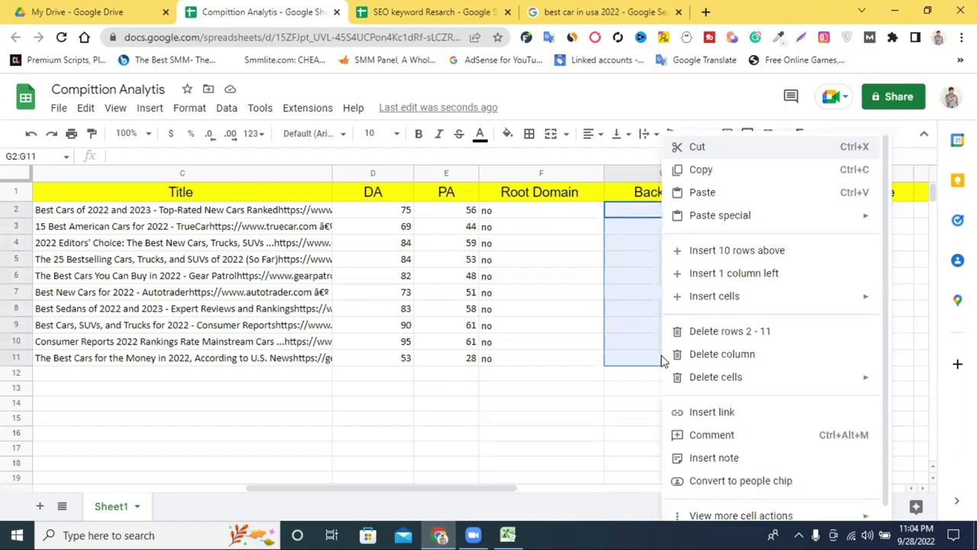
click(703, 192)
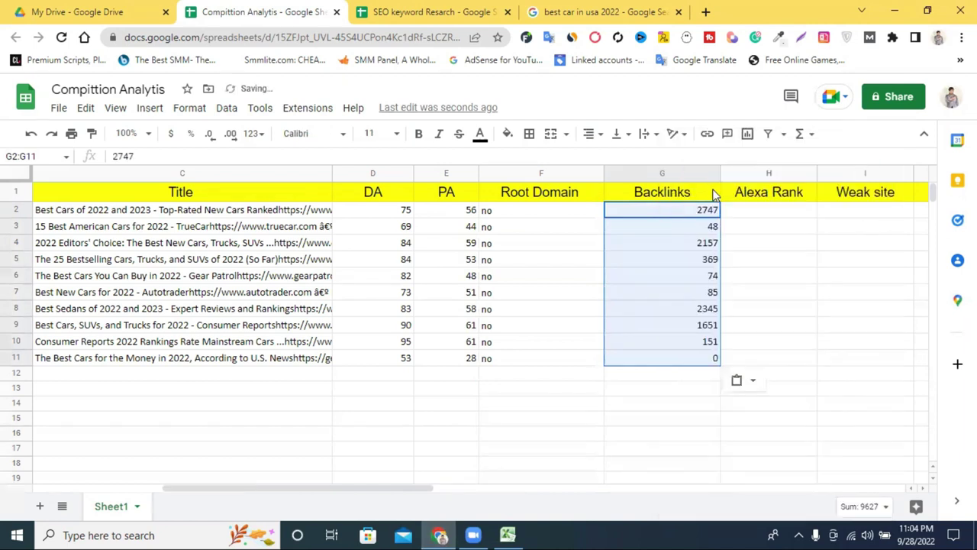
click(798, 343)
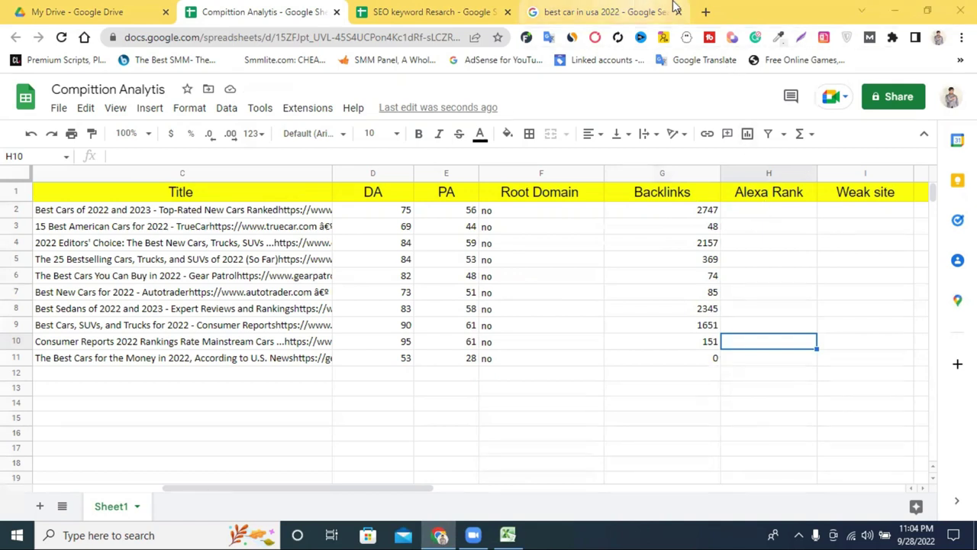
click(640, 9)
Step: Search Google for semrush in a new tab, then close that tab
click(708, 10)
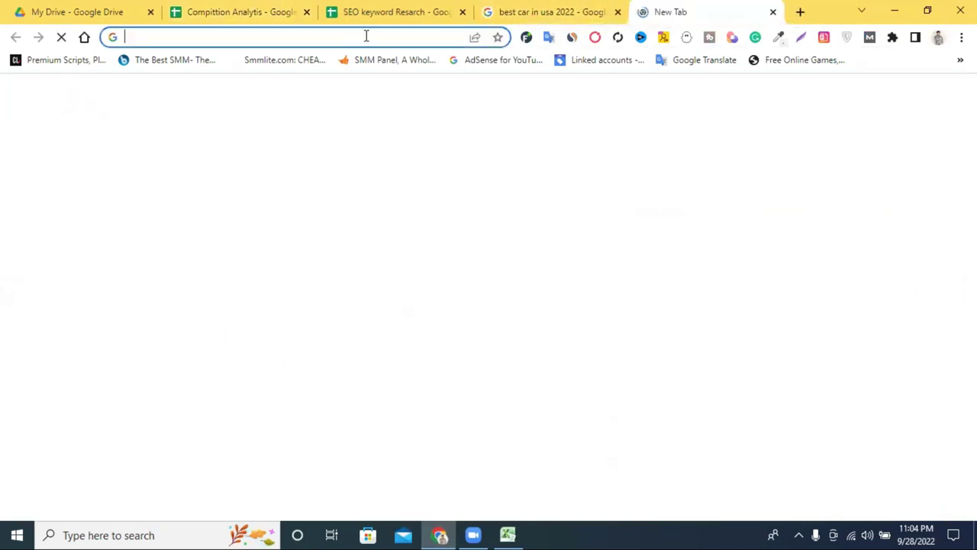
click(366, 36)
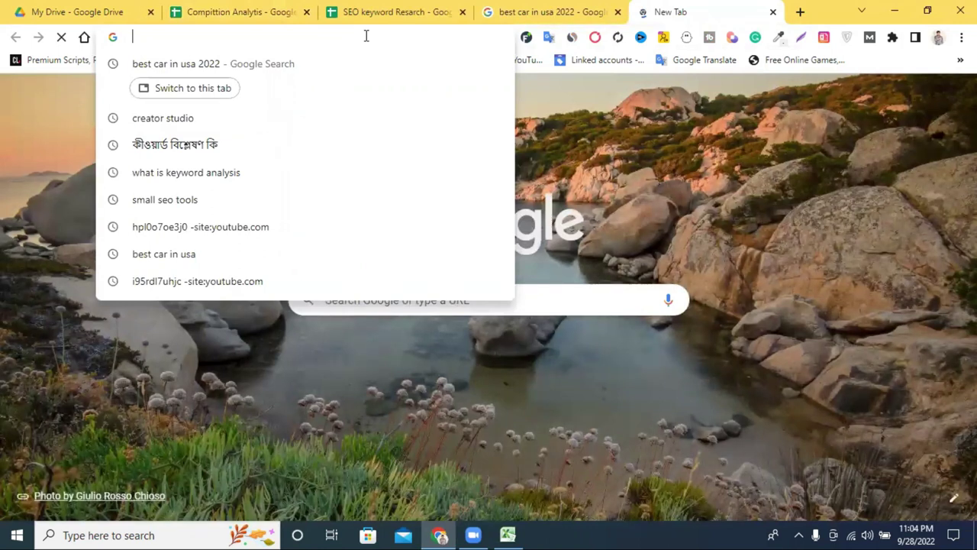
text(se)
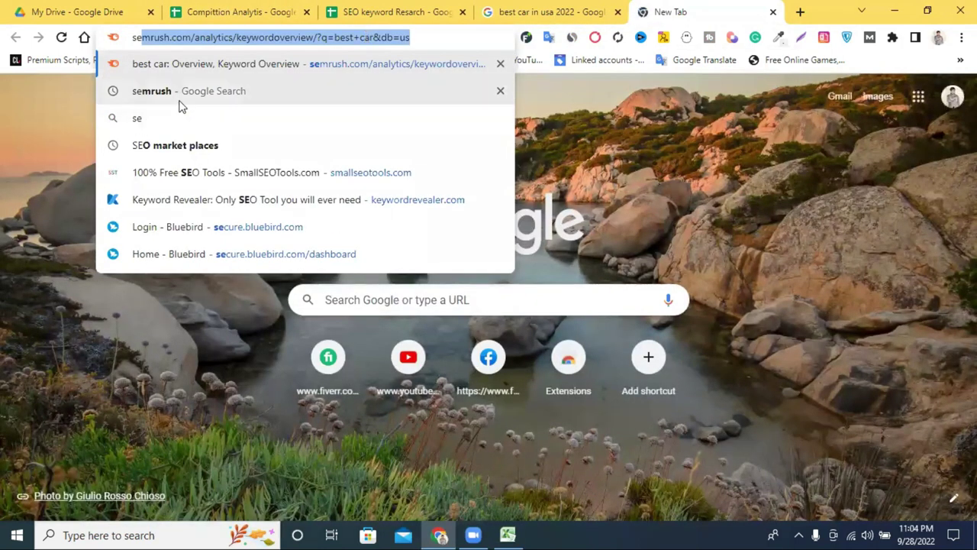
key(Down)
key(Return)
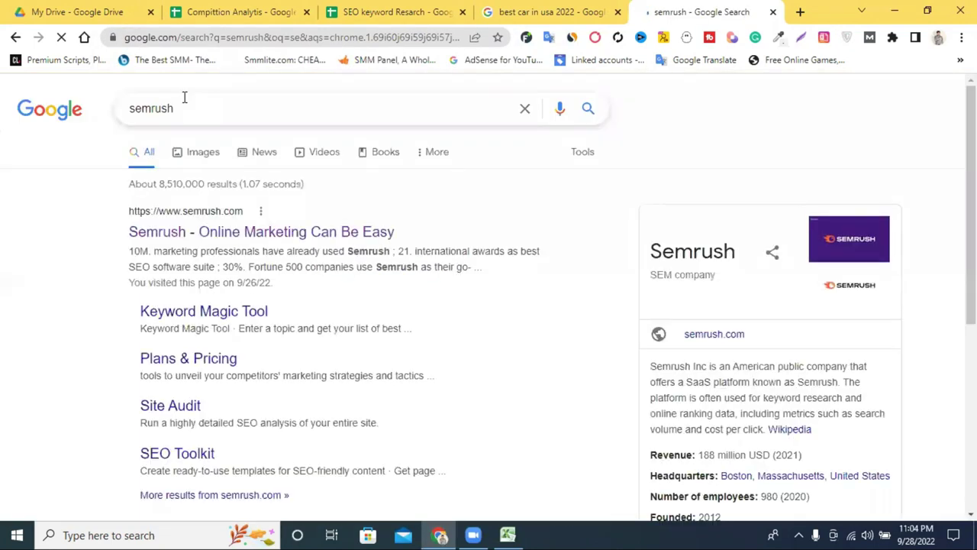
double_click(215, 111)
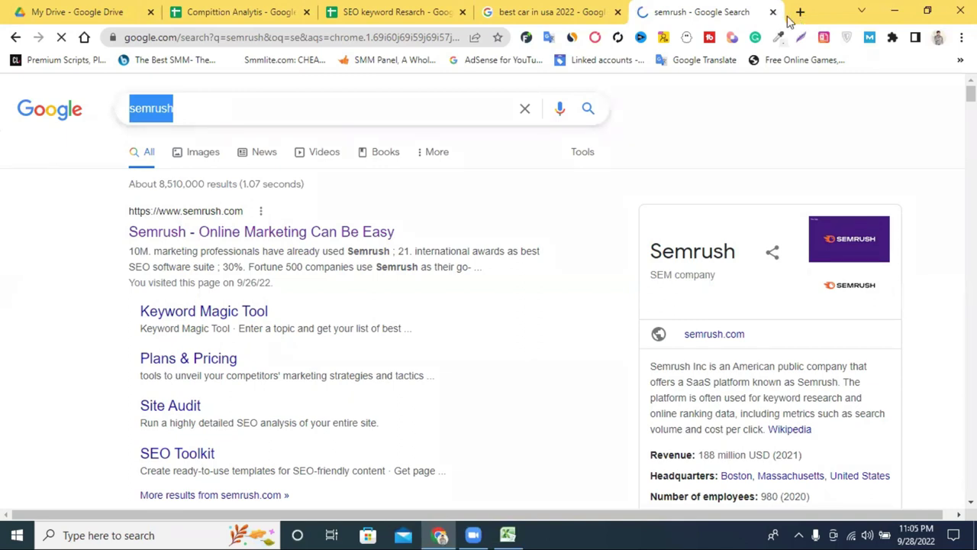
key(ctrl+w)
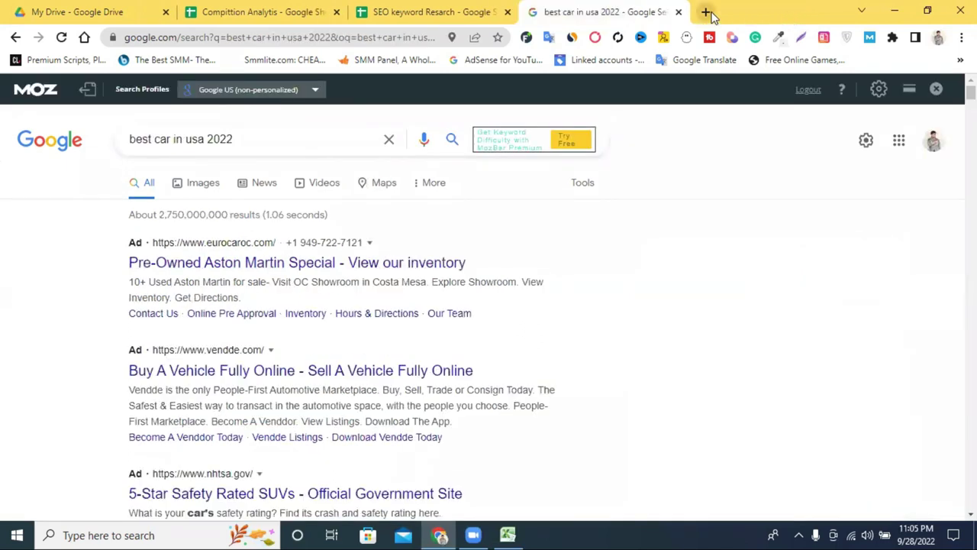
Step: In another new tab, search 'small seo tools' and open the SmallSEOTools.com result
click(705, 12)
click(389, 36)
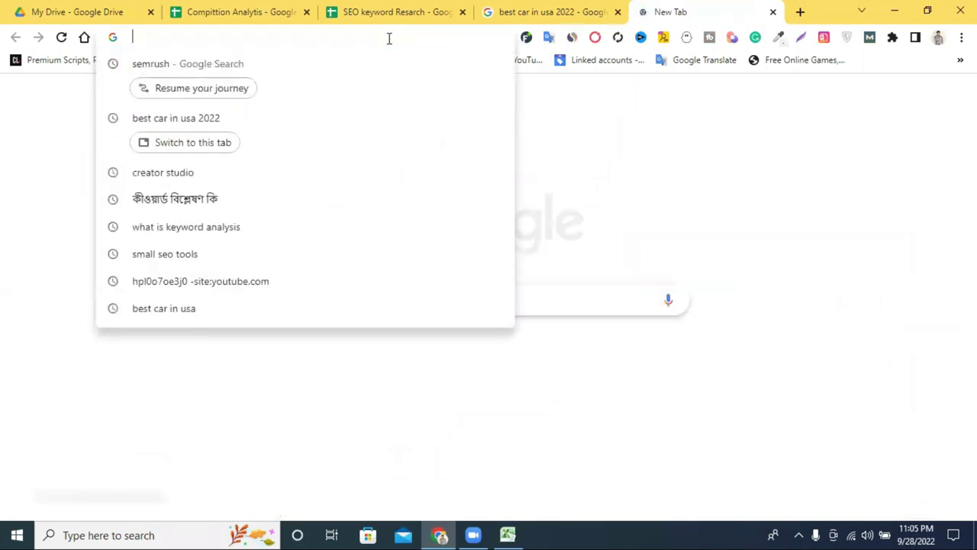
text(smail)
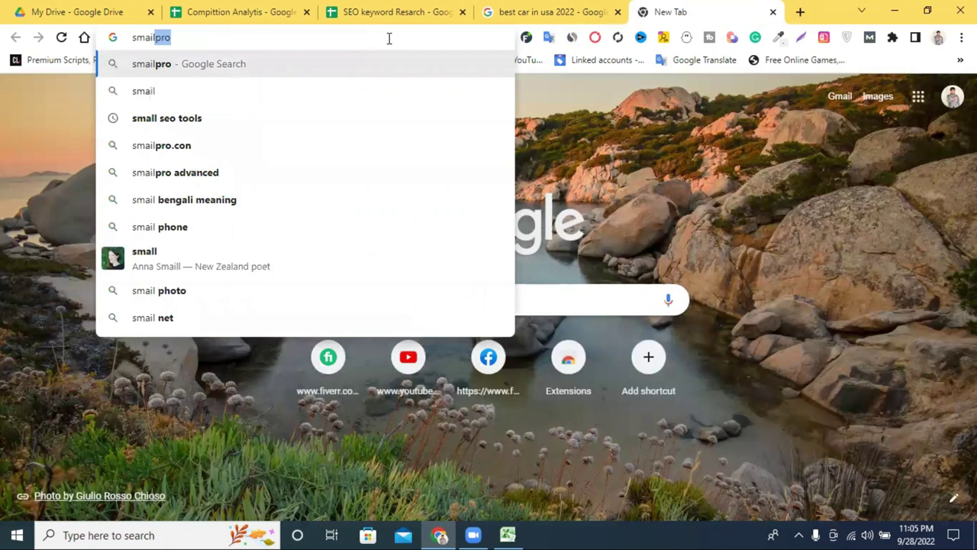
click(330, 116)
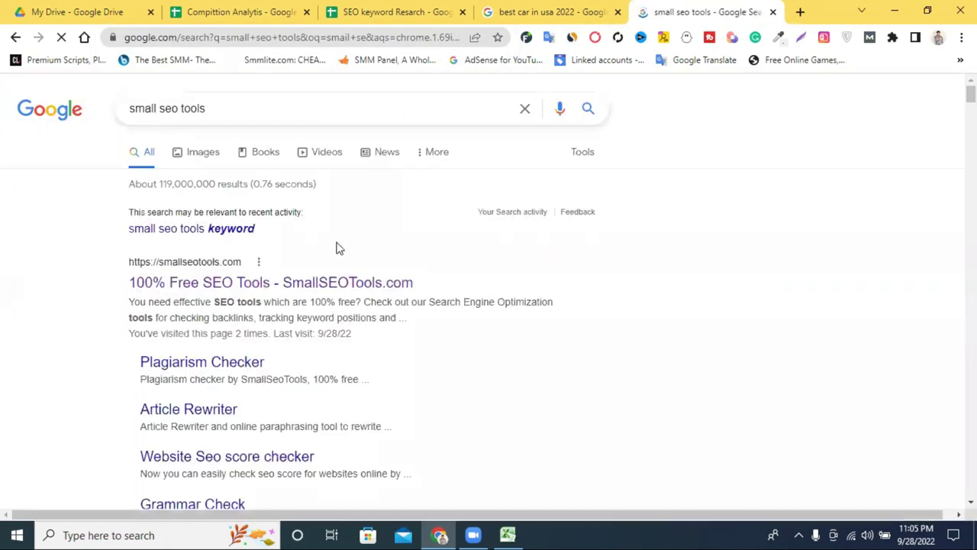
click(245, 282)
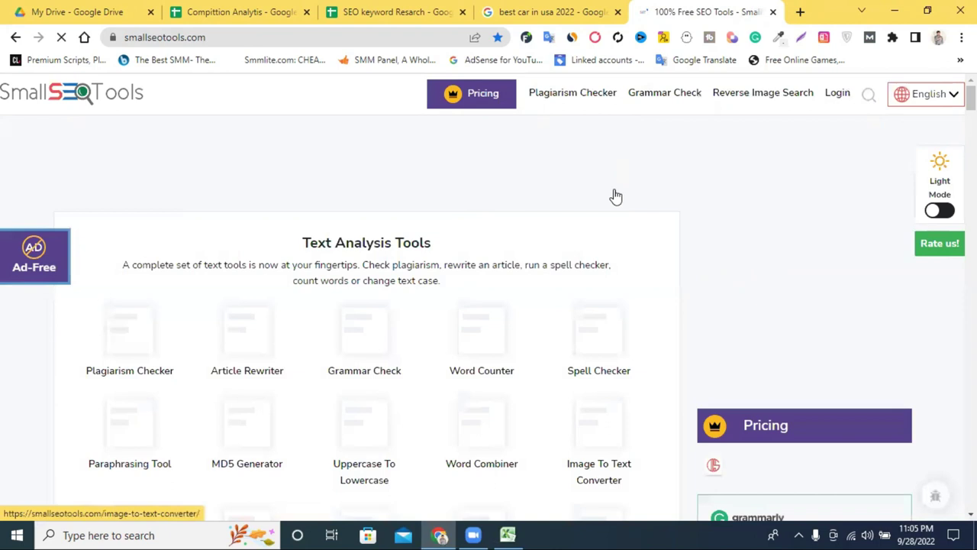
Step: Scroll down the SmallSEOTools.com home page's list of text tools
scroll(624, 203, down, 5)
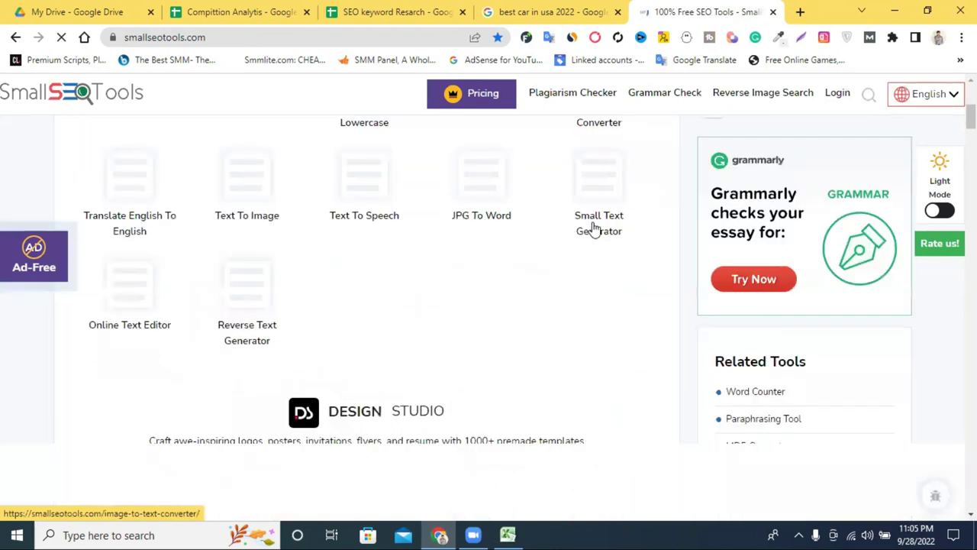
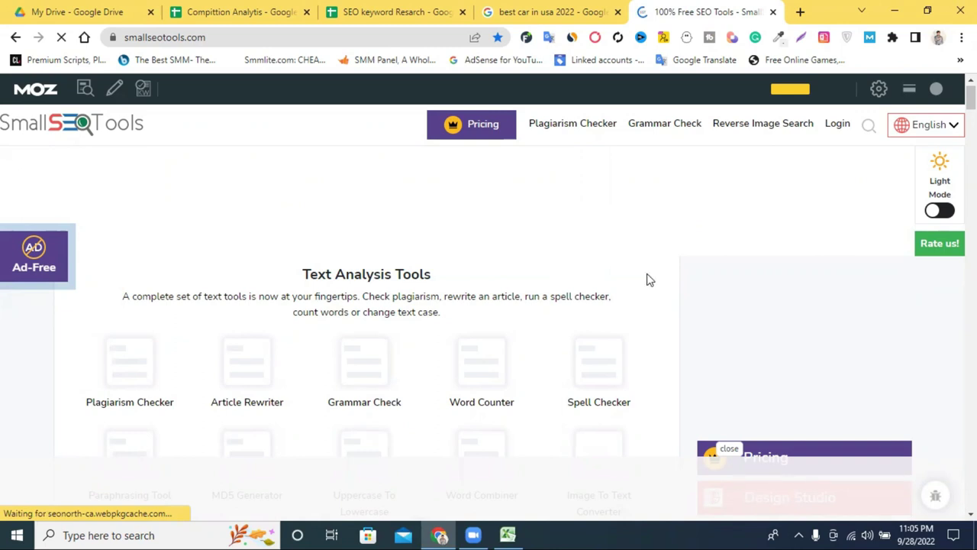
Step: Search the Small SEO Tools home page for 'Alex'
key(ctrl+f)
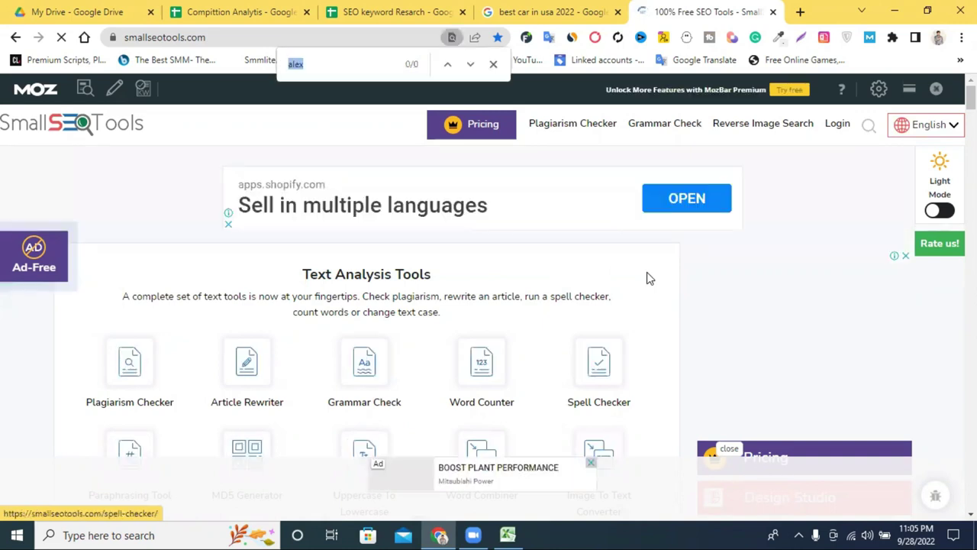
click(325, 64)
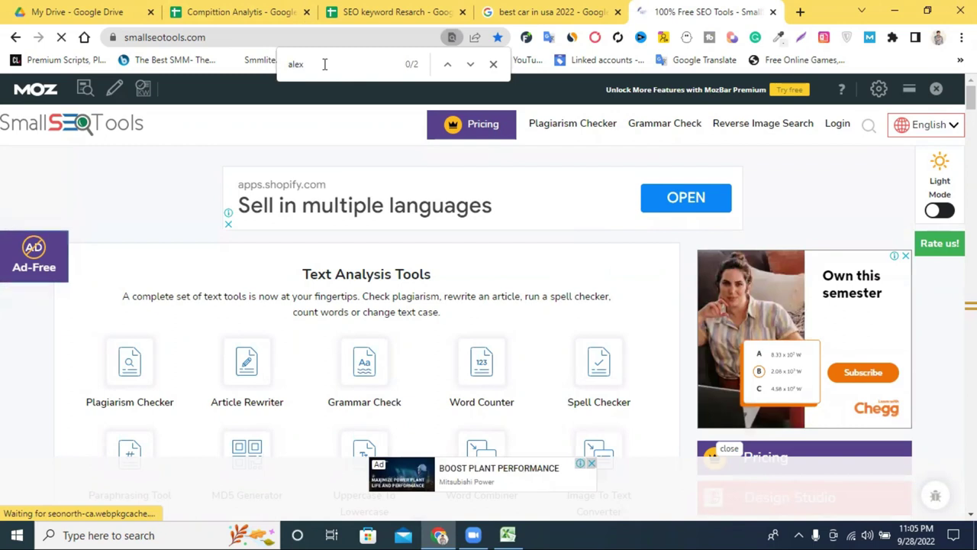
key(ctrl+a)
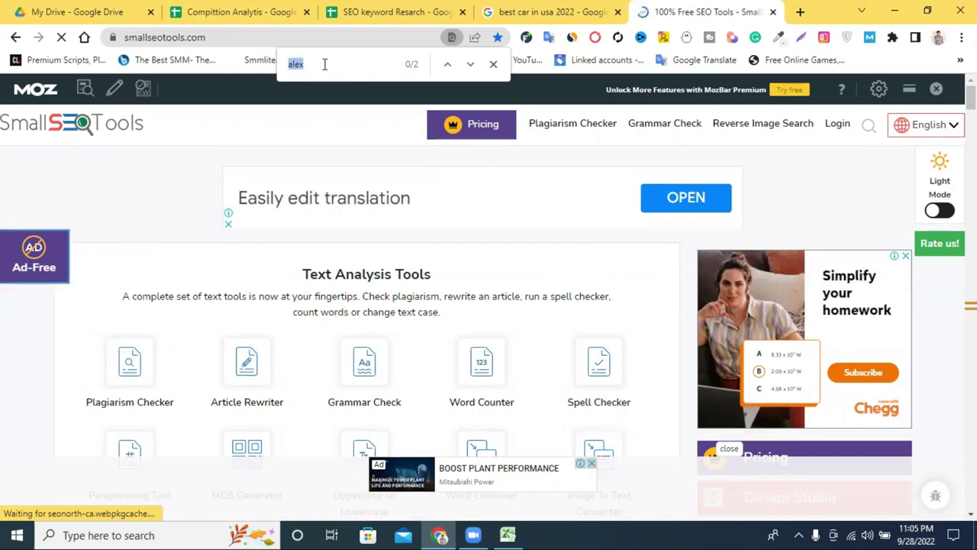
text(Alex)
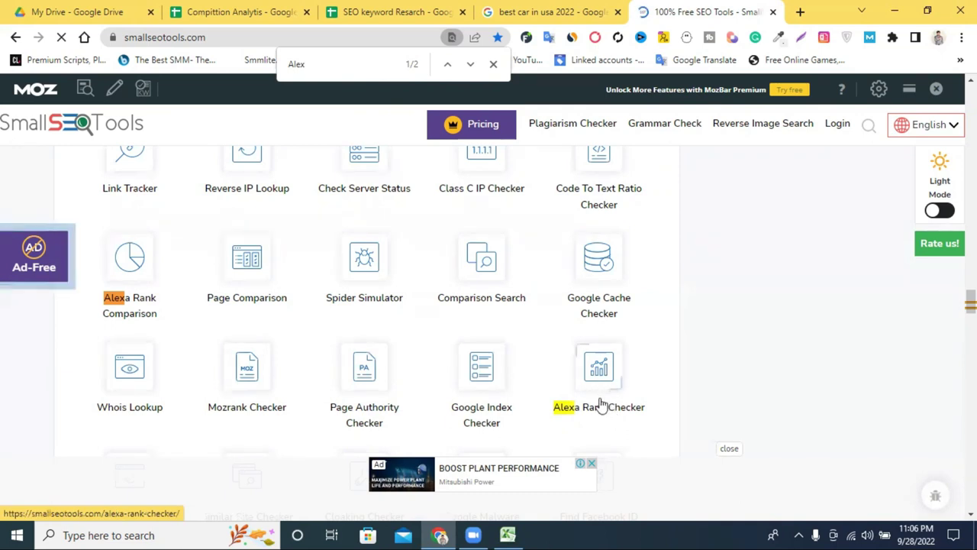
Step: Close the find bar and open the Alexa Rank Checker under Website Tracking Tools
scroll(519, 330, up, 5)
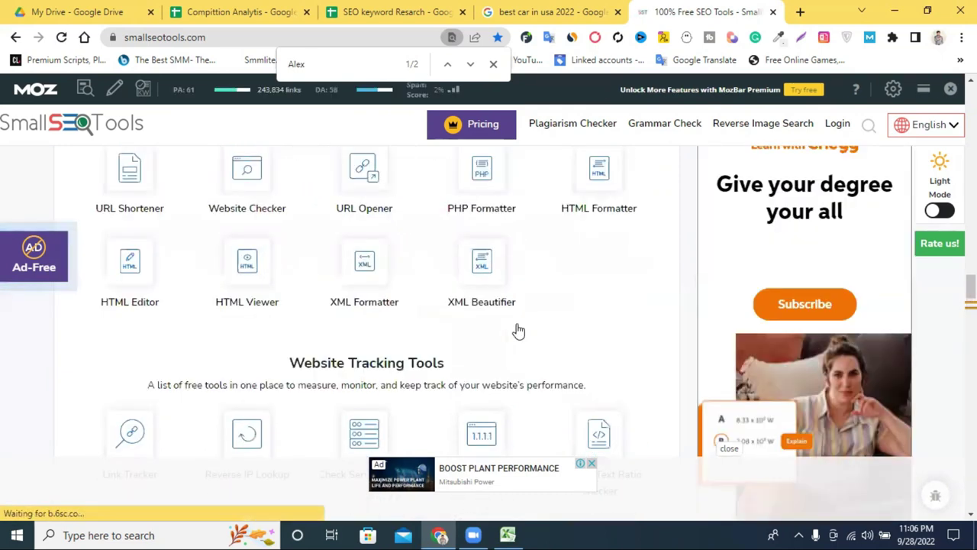
scroll(466, 285, down, 10)
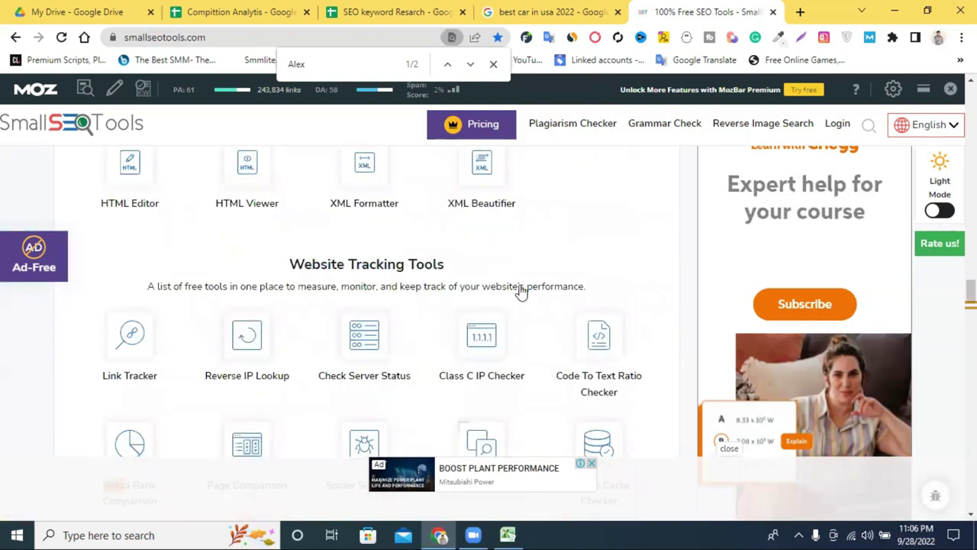
scroll(534, 299, down, 2)
scroll(473, 284, up, 1)
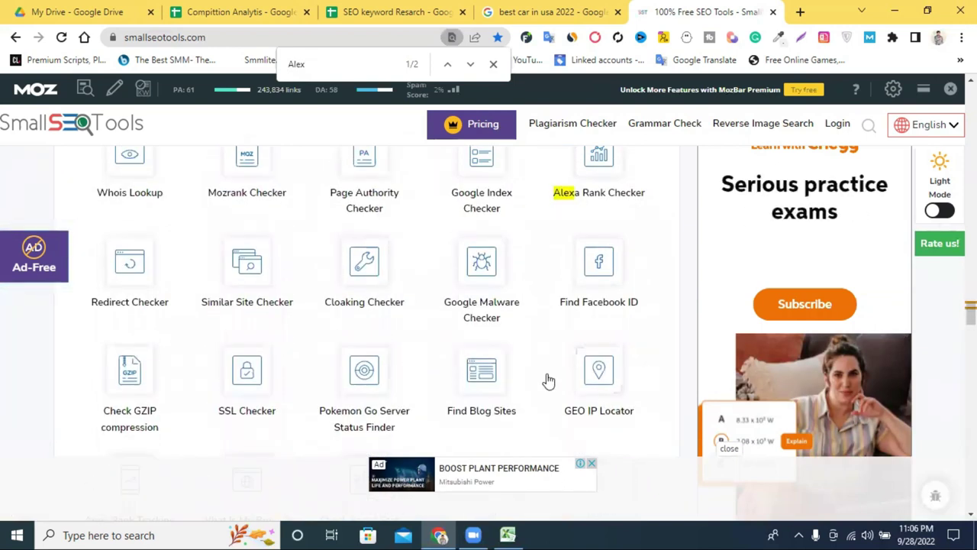
scroll(547, 340, up, 2)
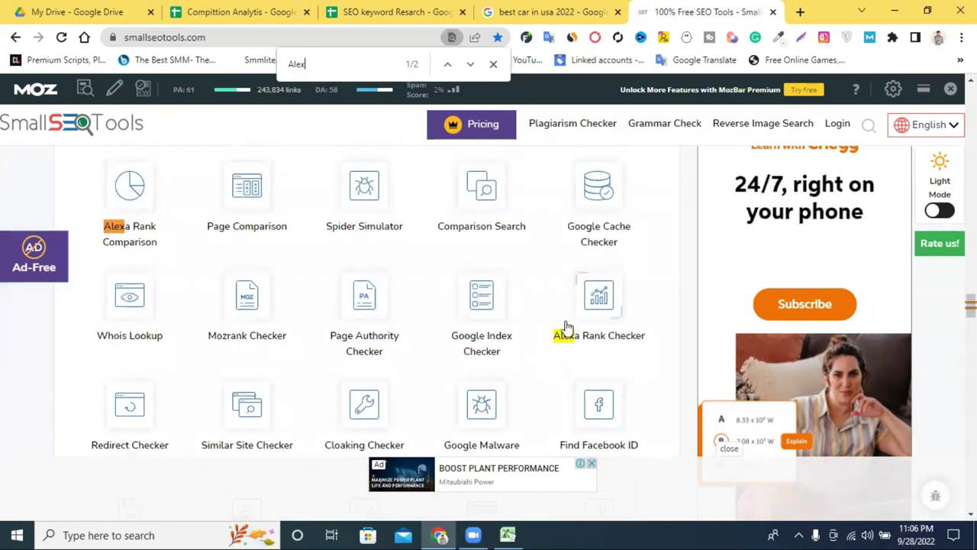
click(493, 64)
scroll(601, 325, down, 1)
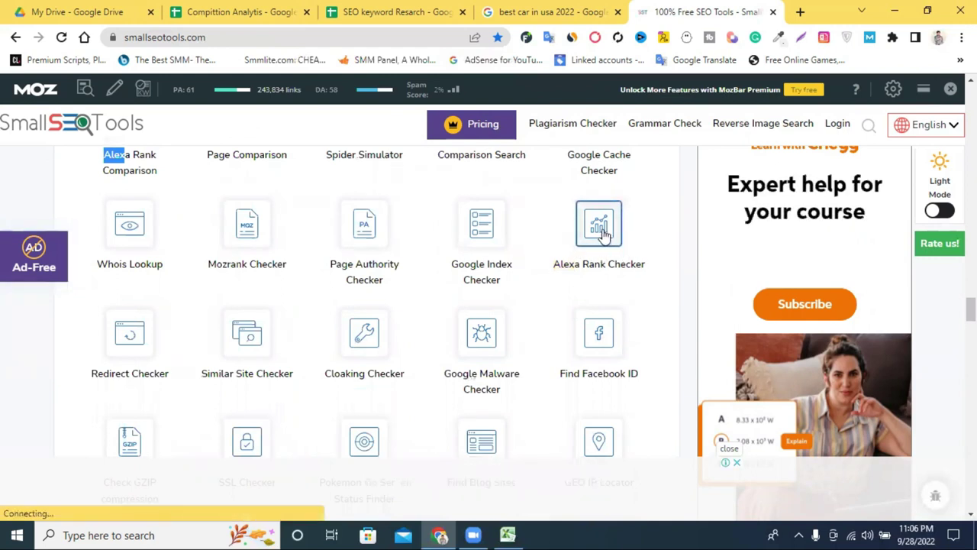
click(604, 236)
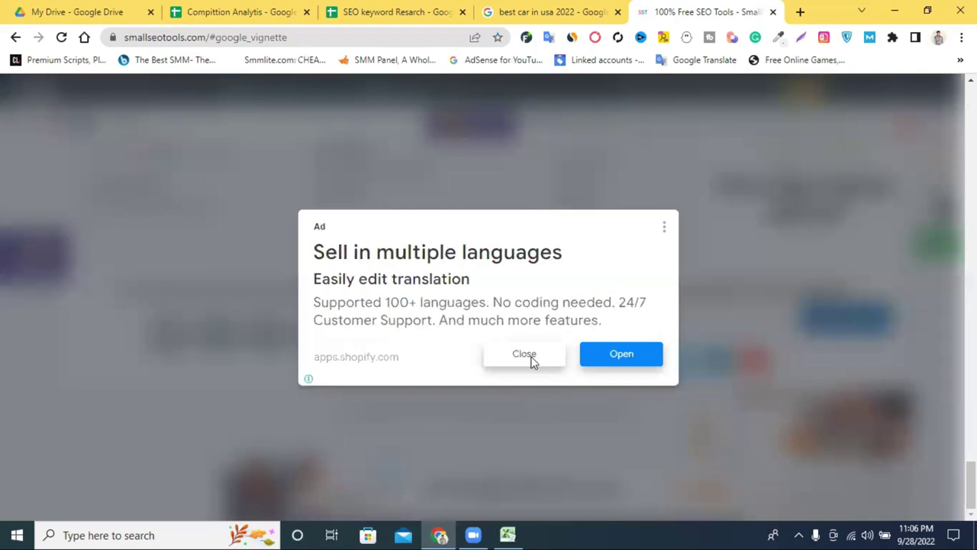
Step: Dismiss the full-page ad and focus the Alexa Rank Checker's URL box
click(511, 358)
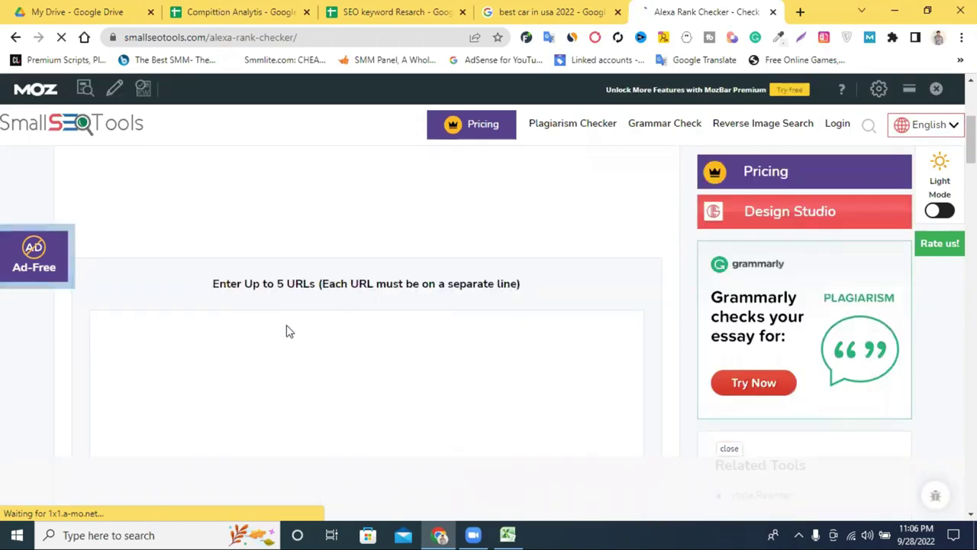
click(267, 328)
scroll(323, 331, down, 5)
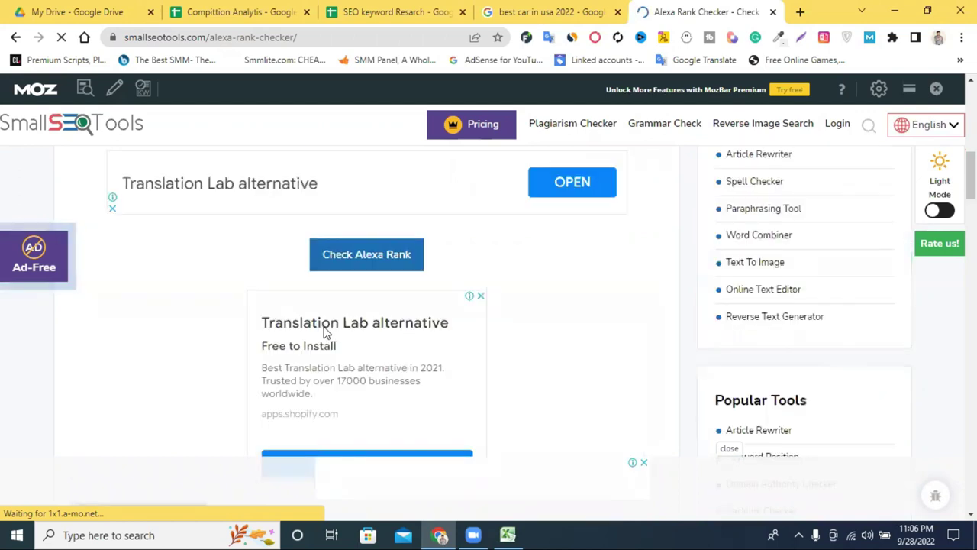
scroll(323, 331, up, 4)
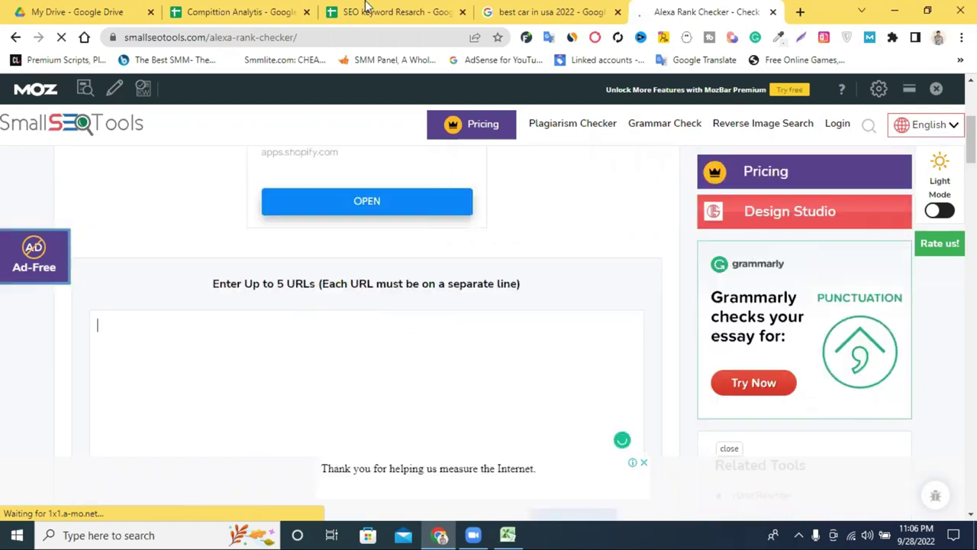
key(ctrl+3)
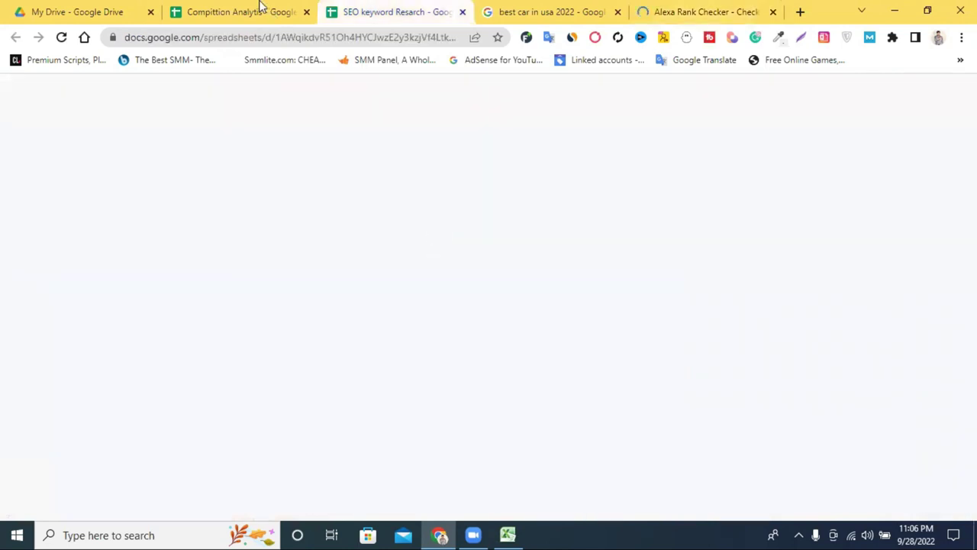
Step: Copy the five competitor URLs in B2:B6 of the Compitition Analytis sheet
click(259, 6)
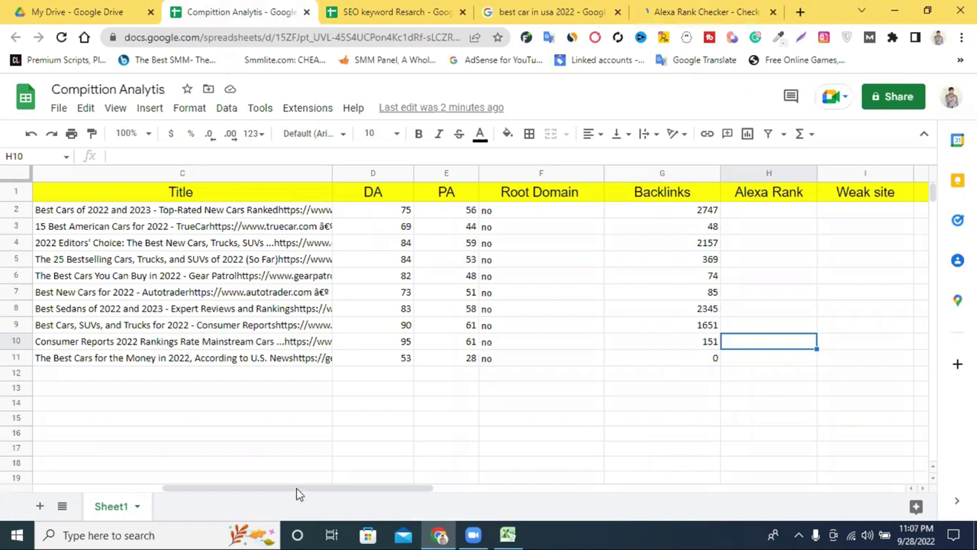
scroll(199, 494, left, 5)
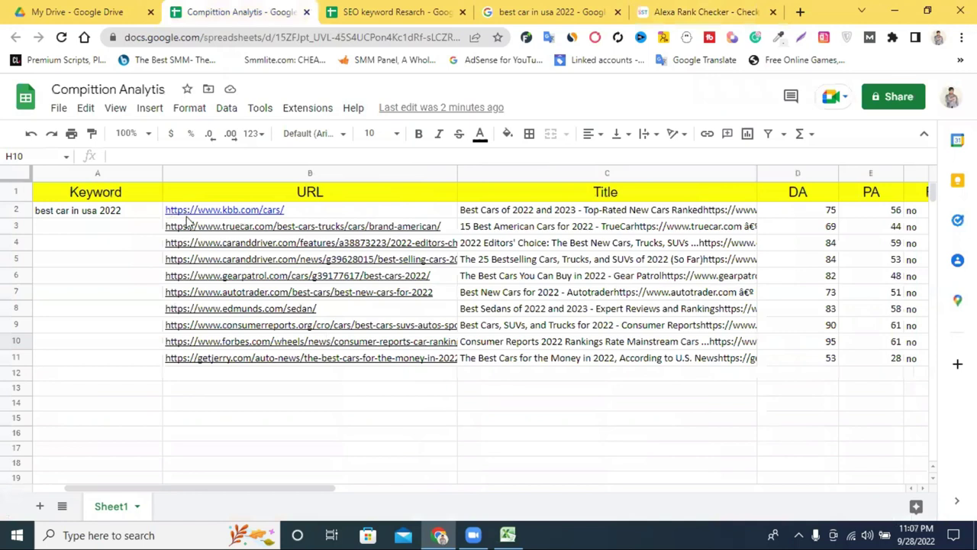
drag(191, 254, 187, 284)
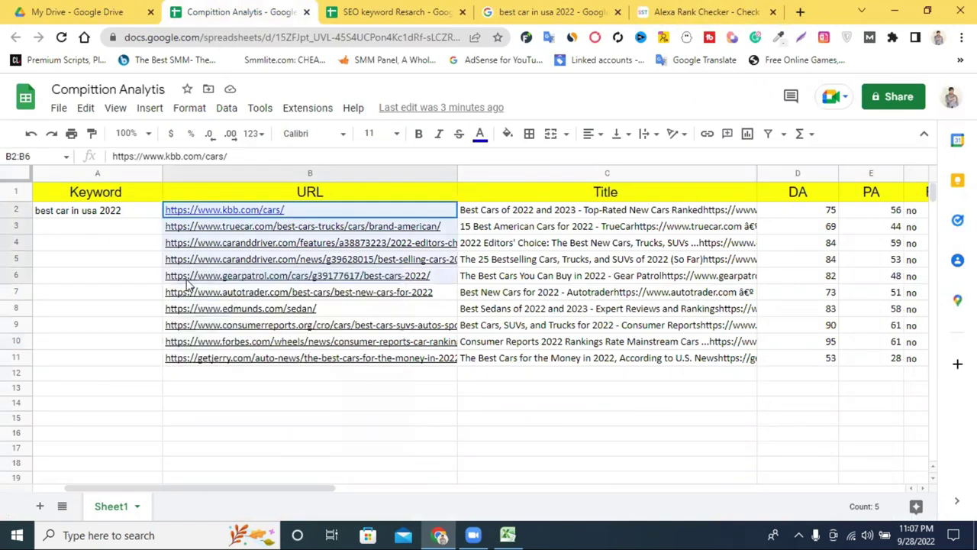
right_click(226, 263)
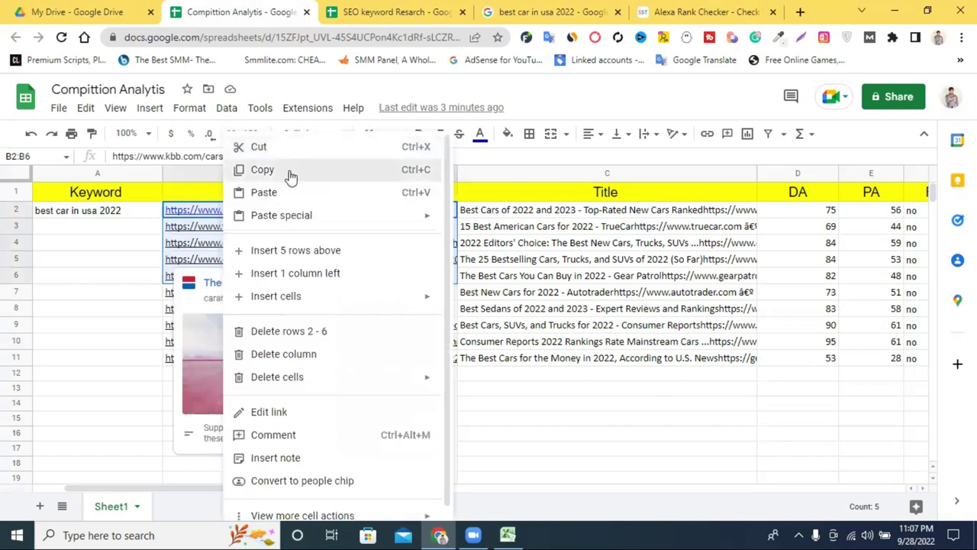
click(290, 175)
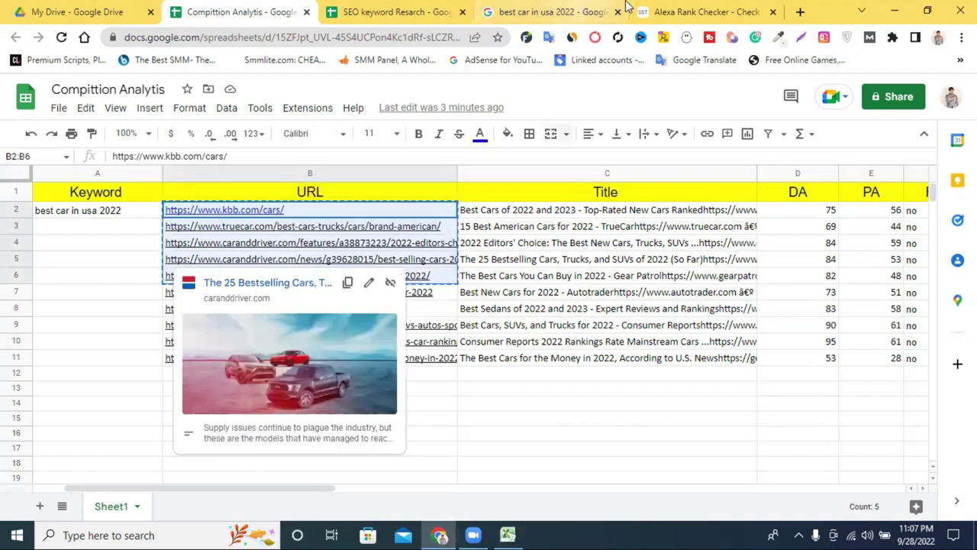
Step: Return to the Alexa Rank Checker and place the caret in its URL box
click(624, 10)
click(671, 9)
click(195, 353)
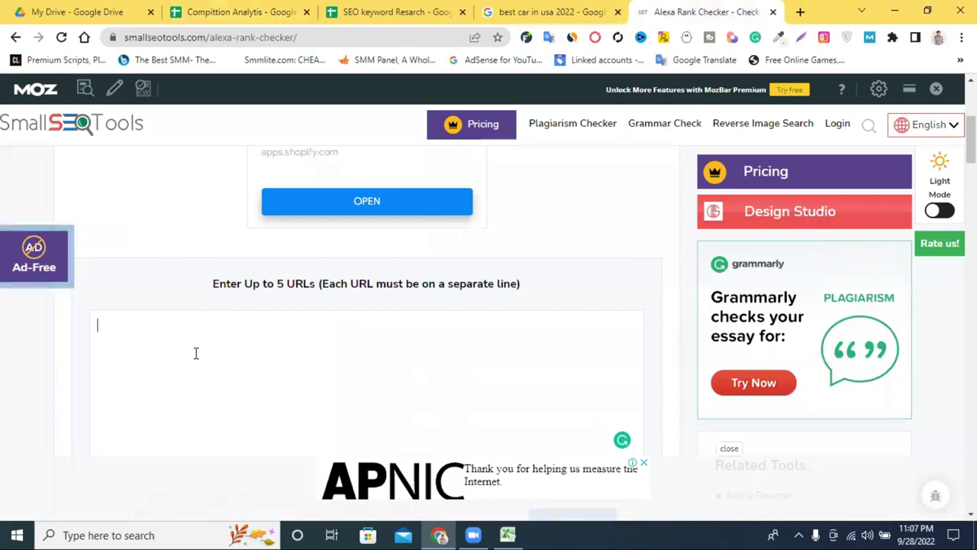
Step: Paste the five URLs into the checker and run the Alexa rank check
right_click(195, 353)
click(244, 242)
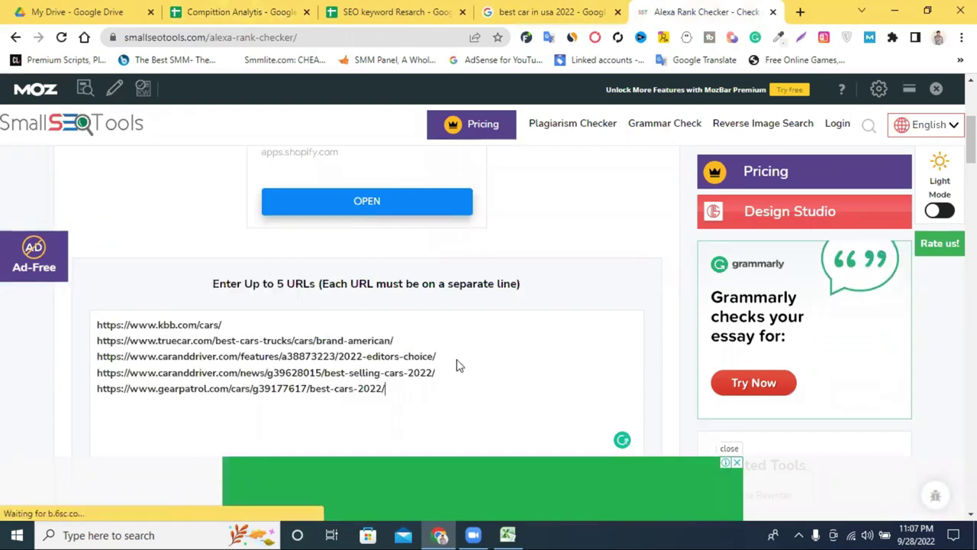
scroll(459, 366, down, 4)
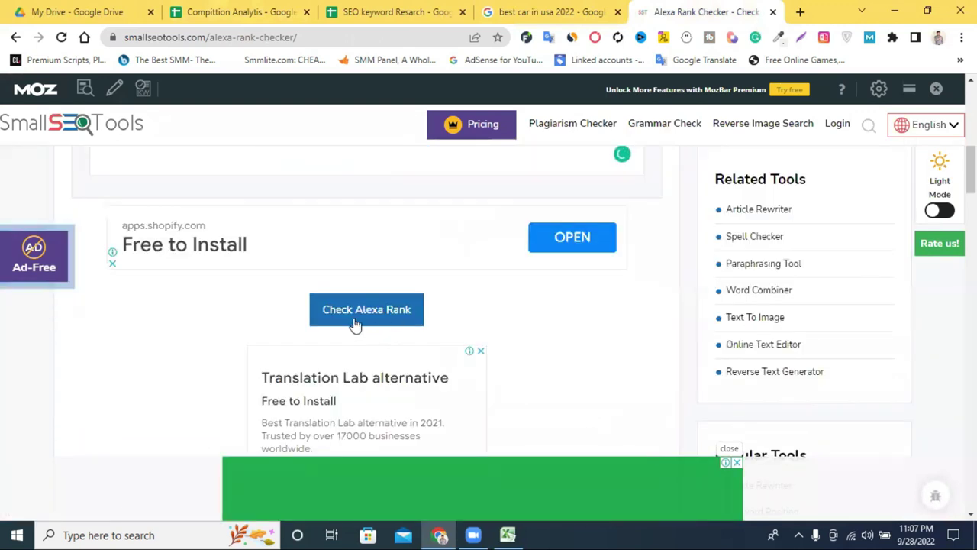
click(359, 319)
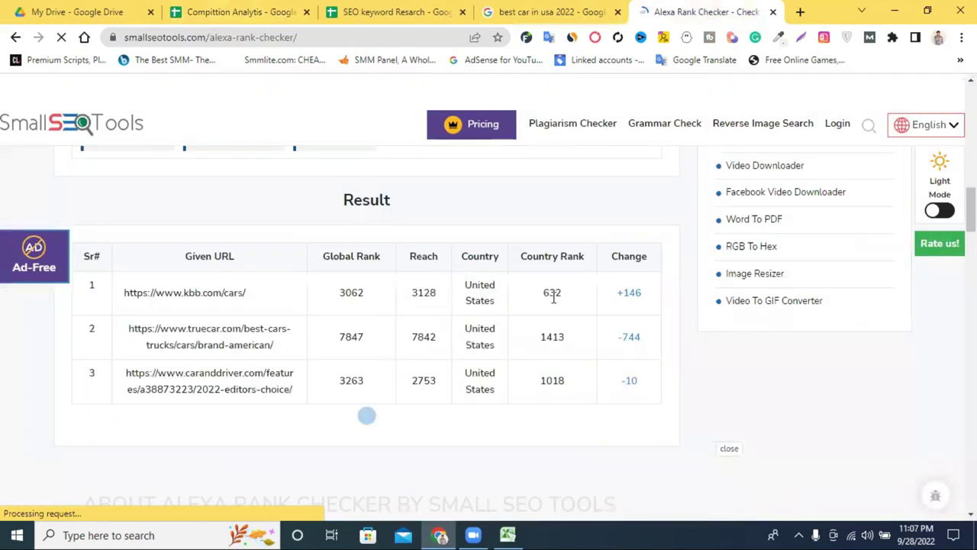
Step: Copy kbb.com's global rank 3062 from the results table
scroll(473, 313, down, 2)
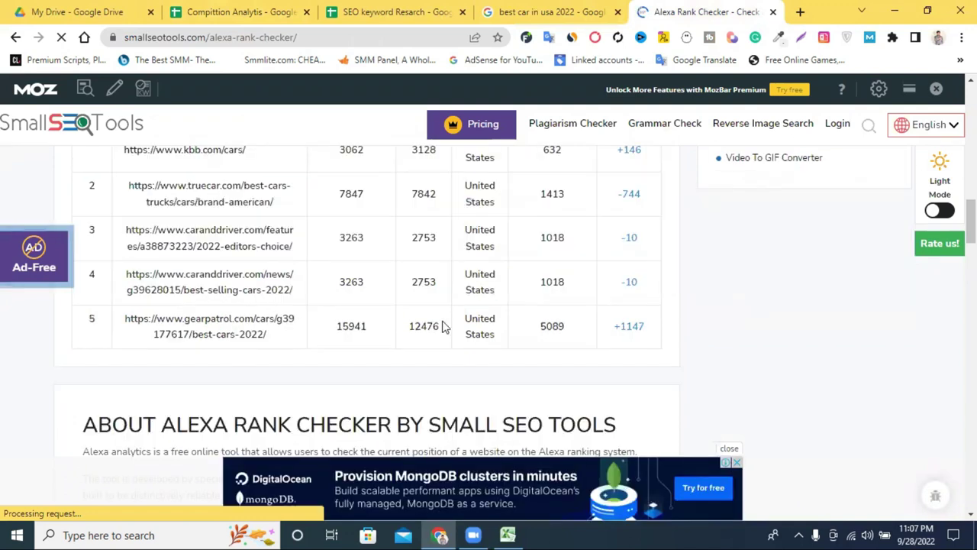
scroll(497, 283, up, 1)
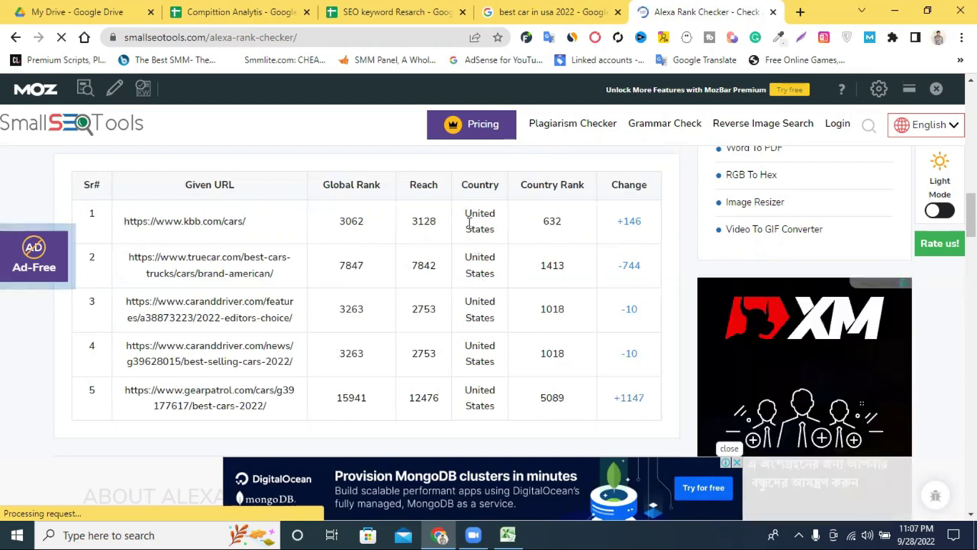
drag(486, 281, 471, 218)
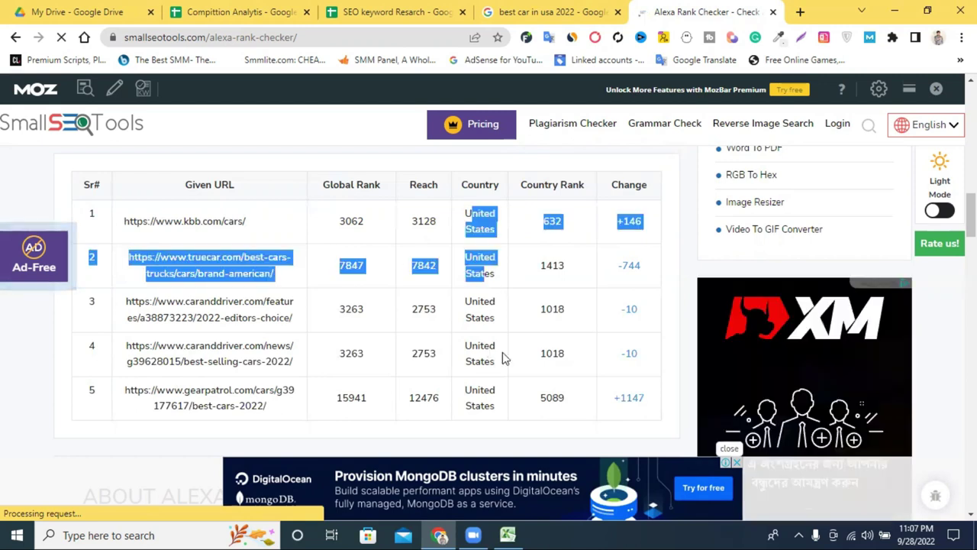
drag(502, 353, 510, 349)
drag(339, 221, 365, 223)
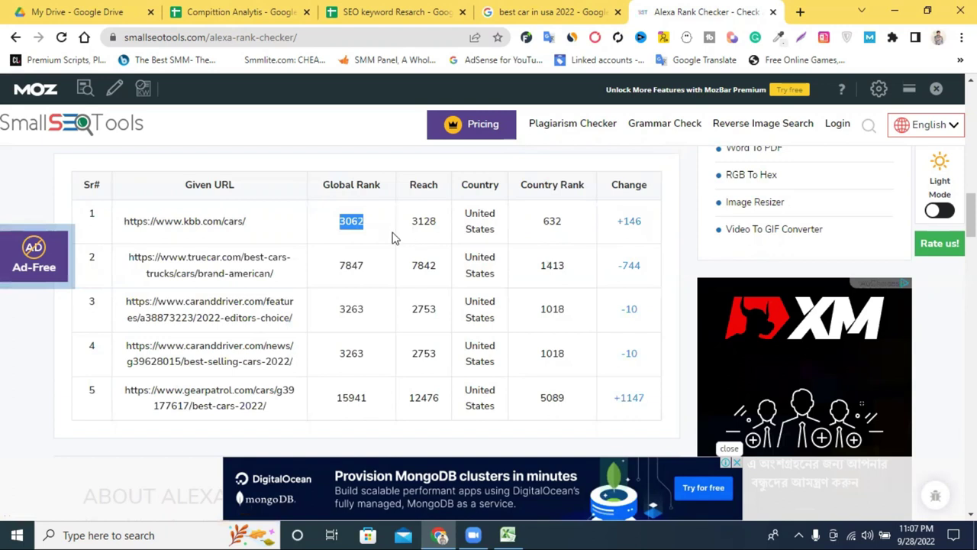
right_click(372, 223)
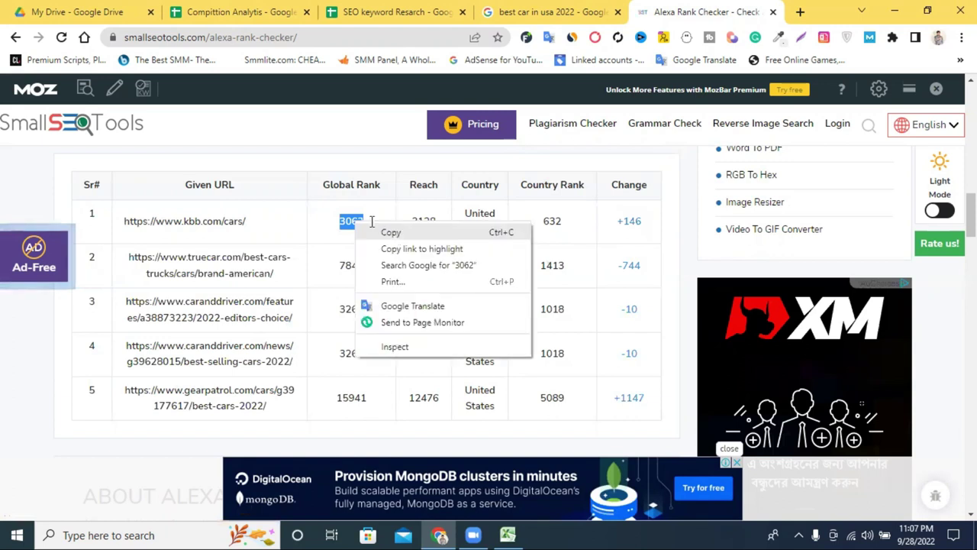
click(343, 182)
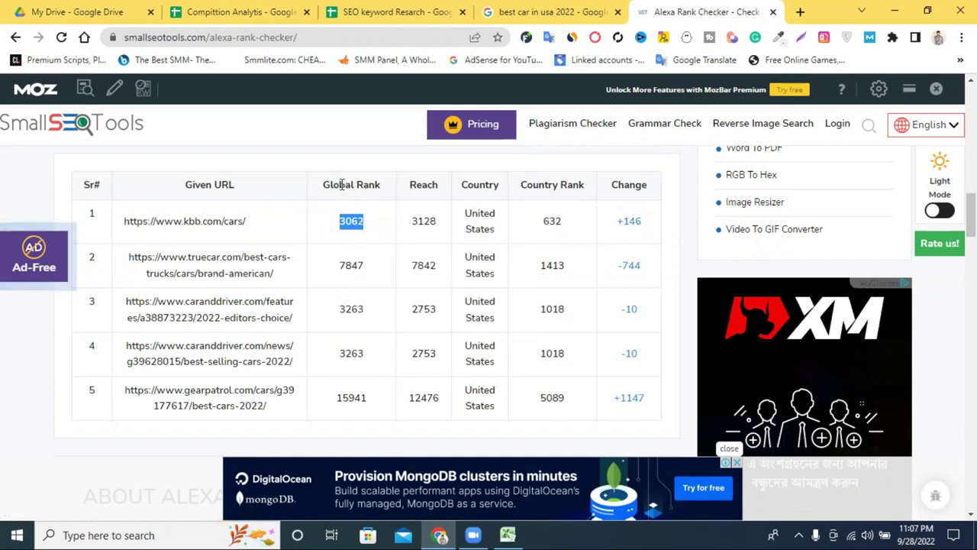
Step: Paste the rank 3062 into H2 of the Compitition Analytis sheet
click(508, 534)
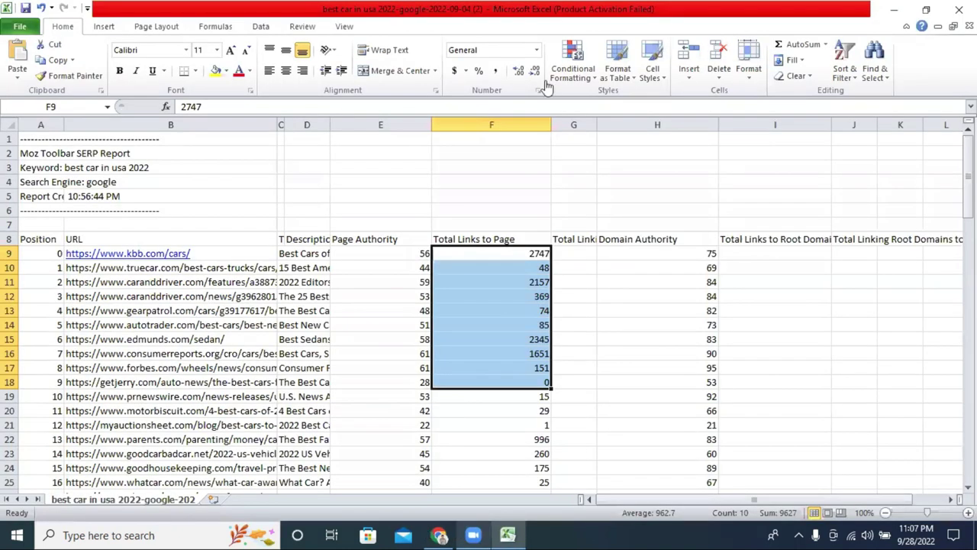
key(alt+Tab)
click(240, 11)
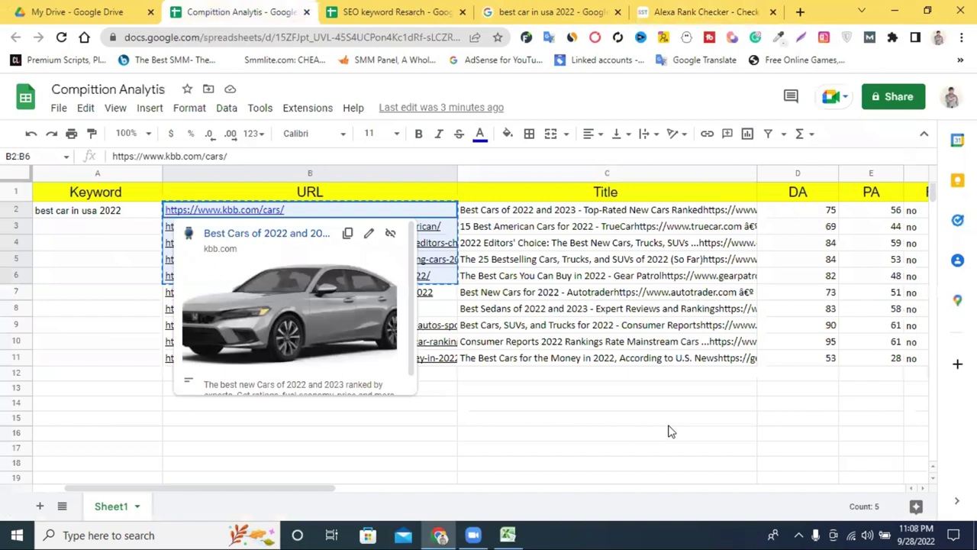
drag(312, 489, 399, 491)
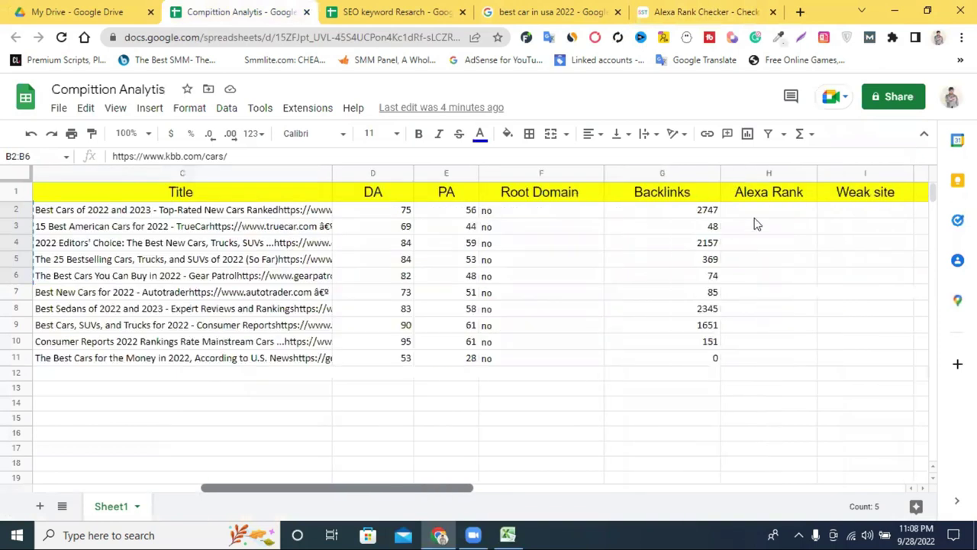
right_click(752, 214)
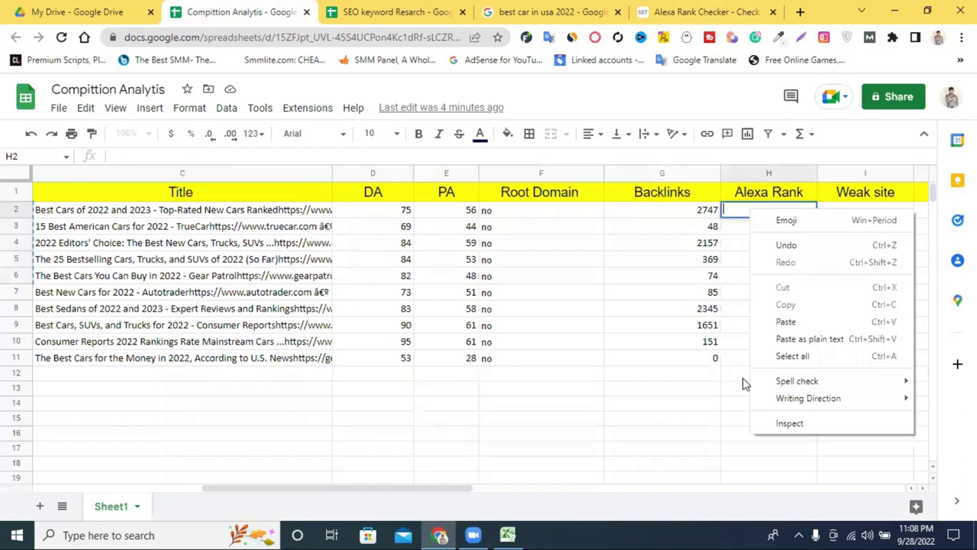
key(ctrl+v)
click(662, 402)
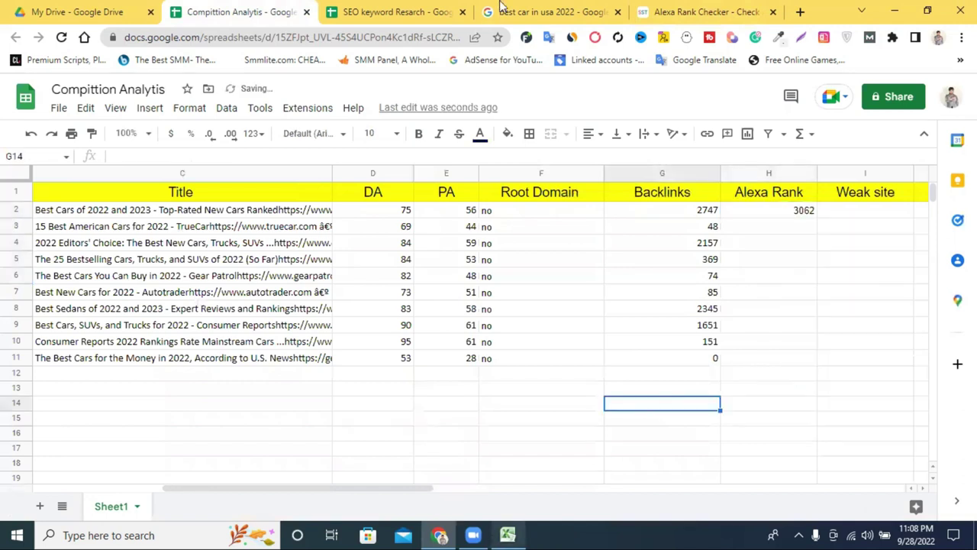
Step: Copy the second URL's rank 7847 and paste it into H3
click(672, 11)
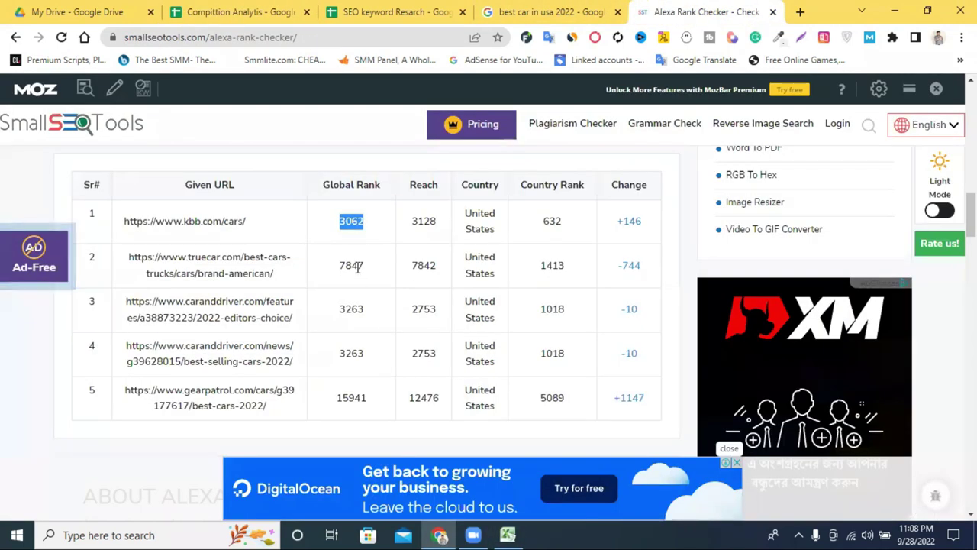
double_click(353, 265)
right_click(371, 267)
click(409, 279)
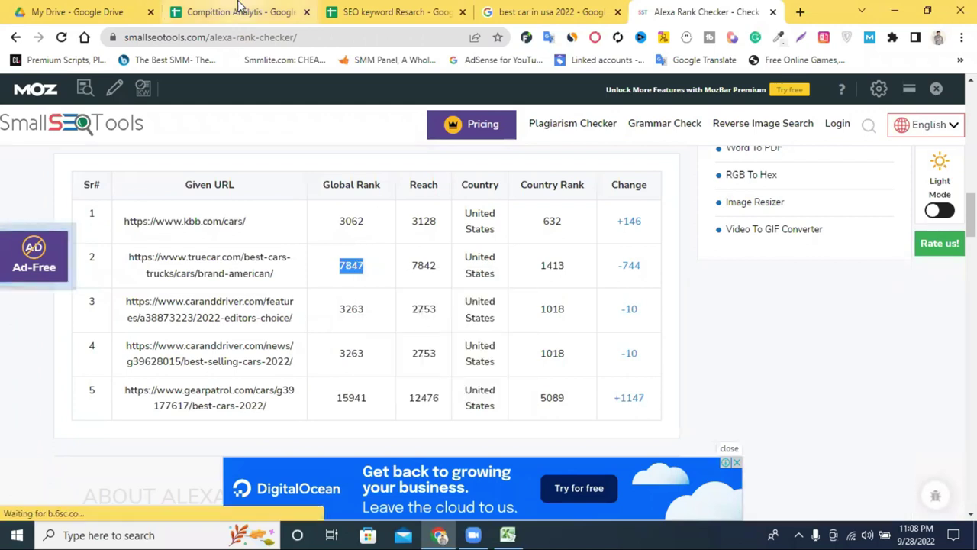
click(241, 12)
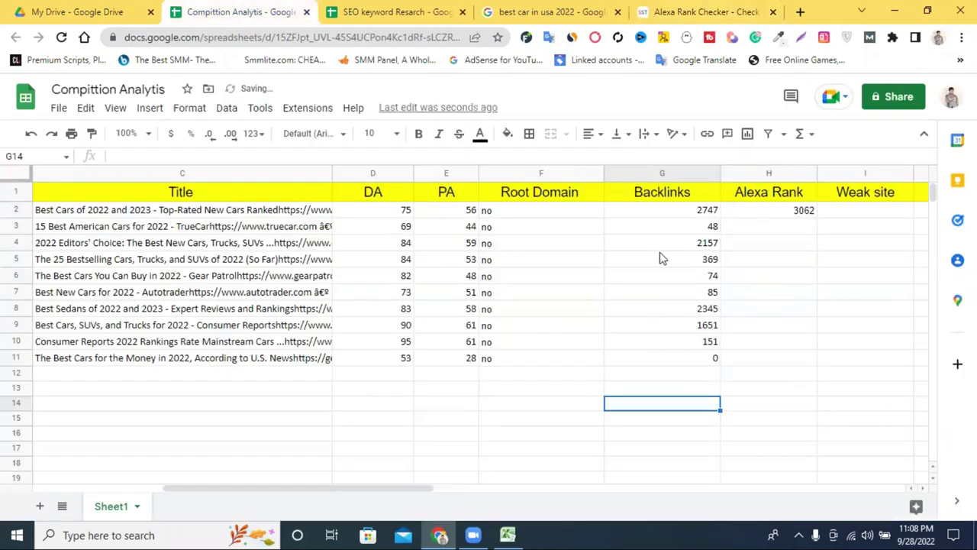
right_click(769, 226)
click(797, 330)
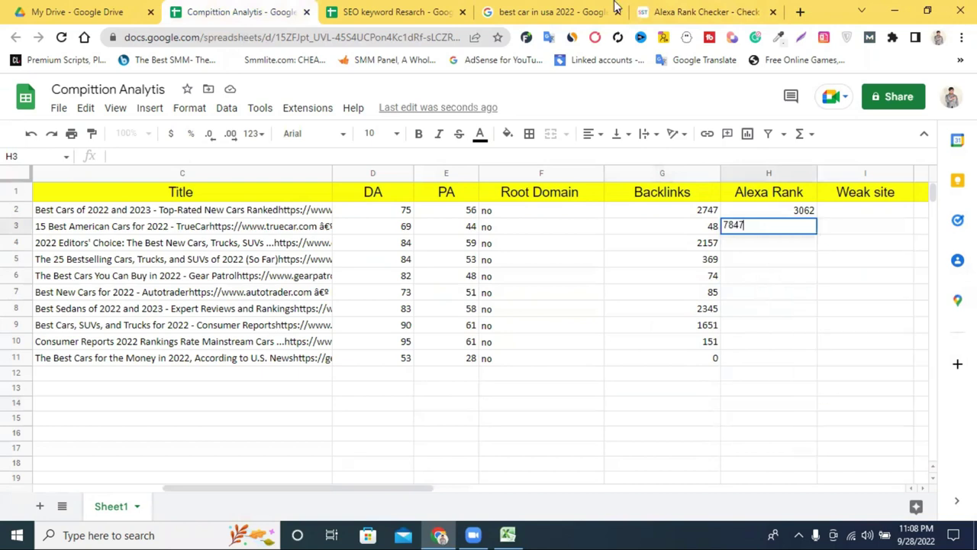
Step: Copy the third URL's rank 3263 and paste it into H4
click(702, 11)
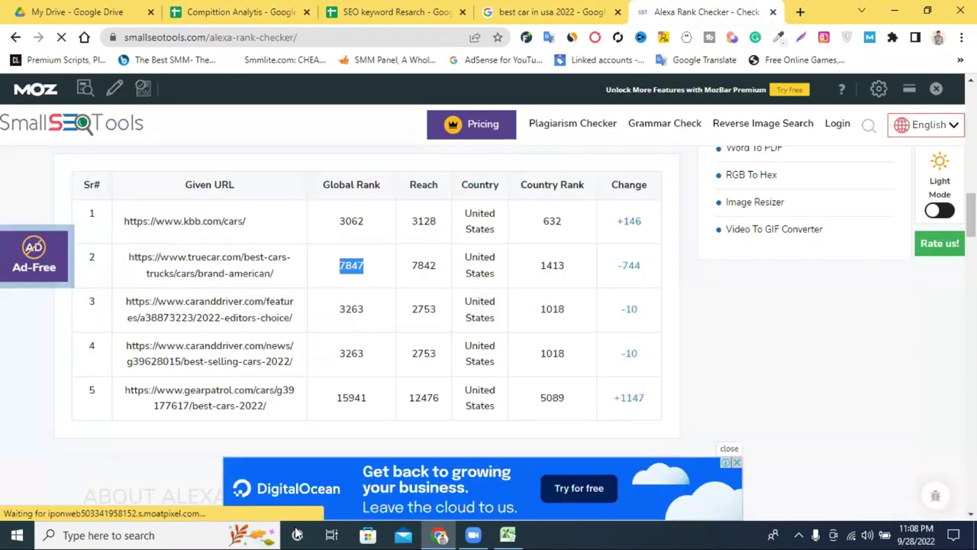
double_click(350, 309)
right_click(351, 308)
click(374, 315)
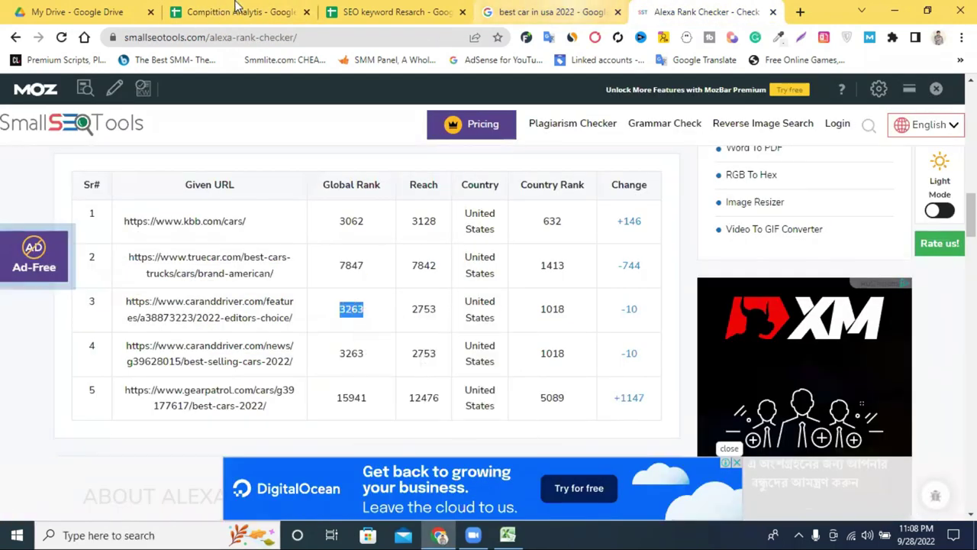
click(236, 12)
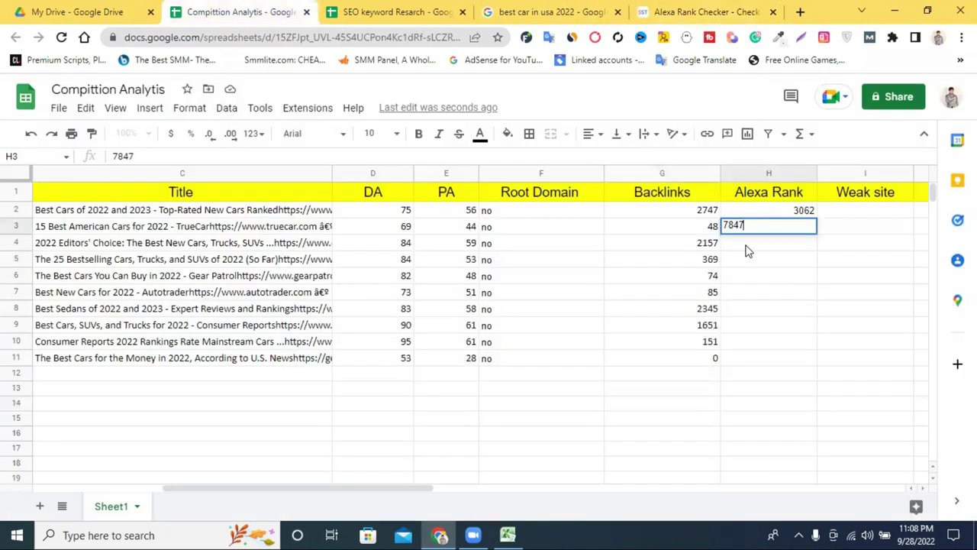
key(Return)
key(ctrl+v)
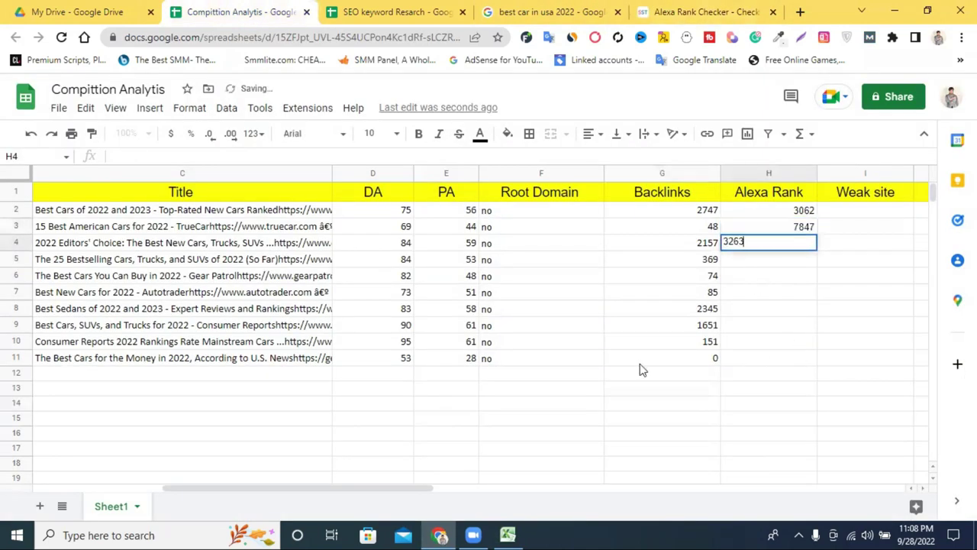
click(643, 364)
Step: Copy the fourth URL's rank 3263 and paste it into H5
click(695, 11)
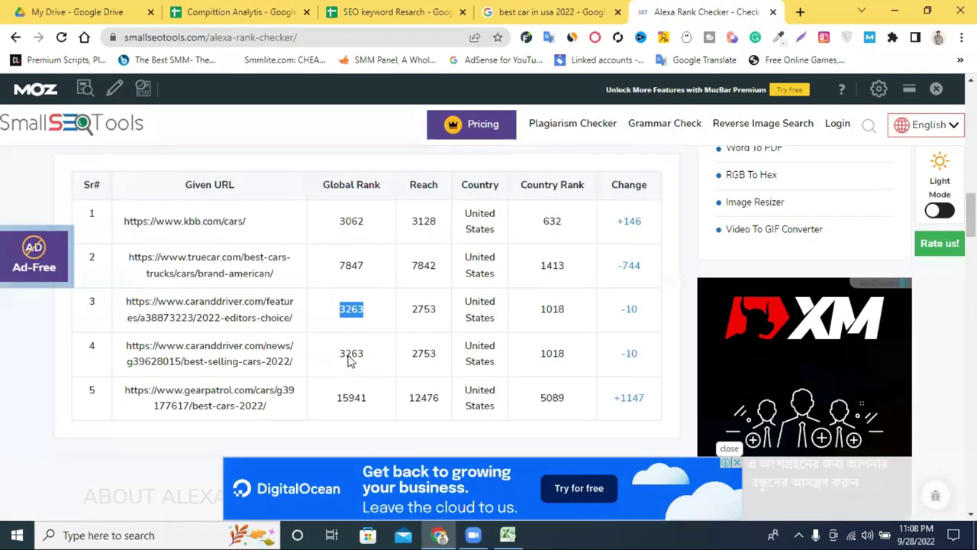
double_click(349, 356)
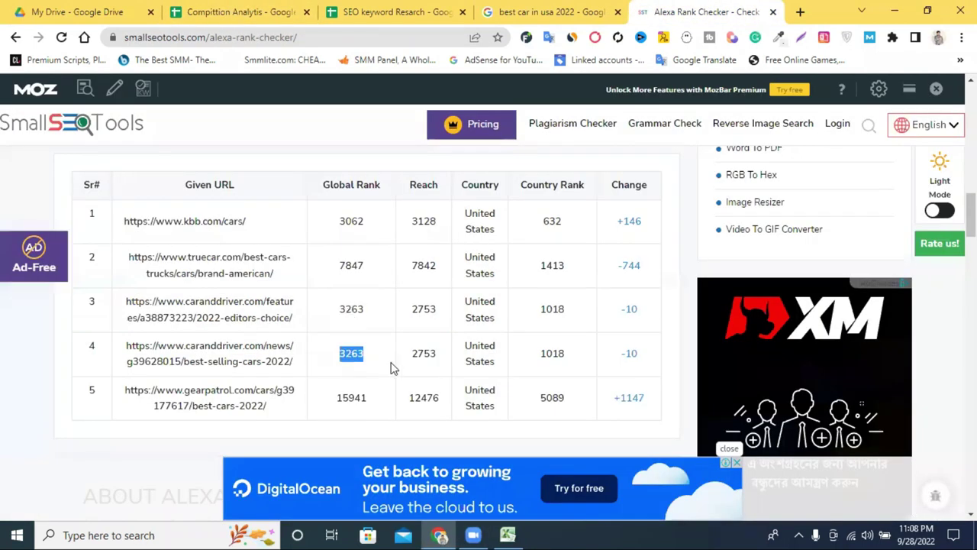
key(ctrl+2)
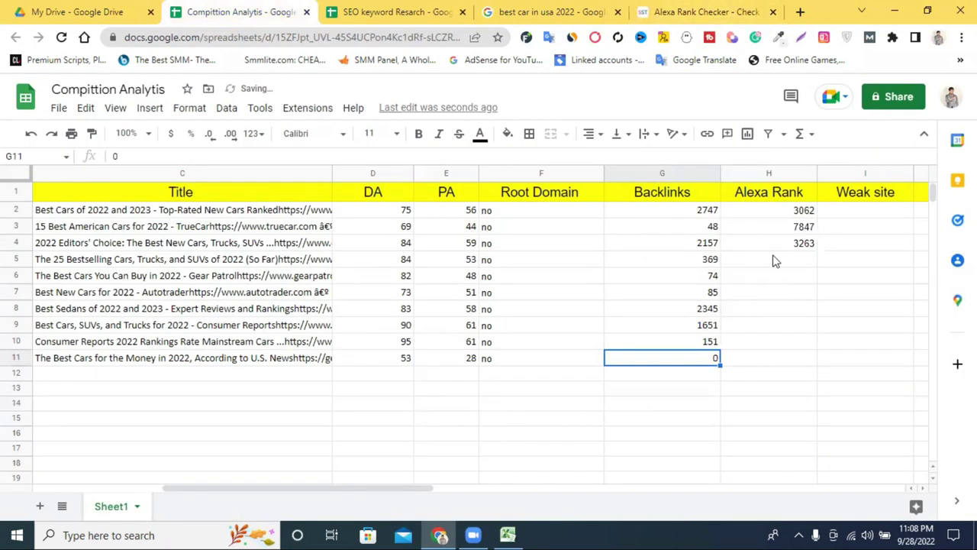
right_click(771, 258)
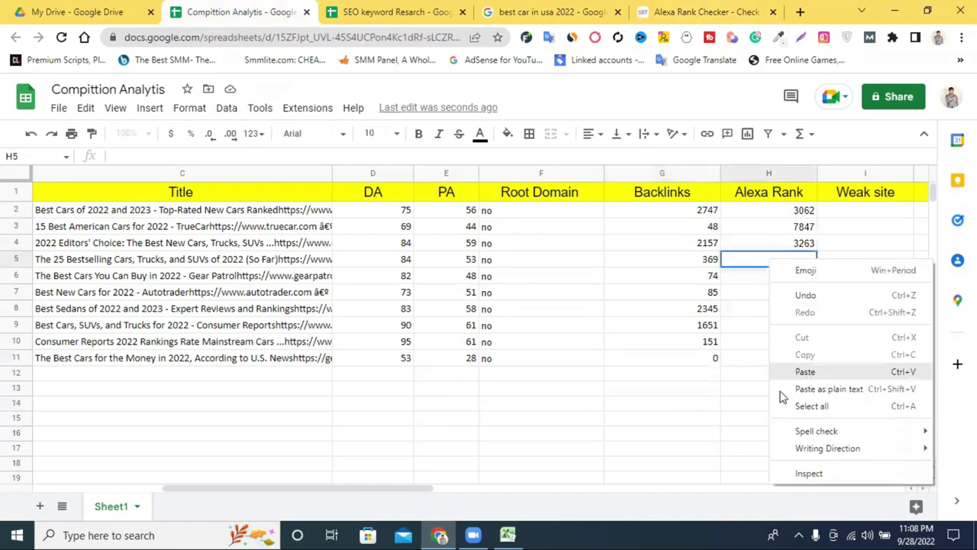
click(782, 371)
click(768, 388)
Step: Copy the fifth URL's rank 15941 and paste it into H6
key(ctrl+5)
double_click(352, 397)
right_click(348, 393)
click(246, 6)
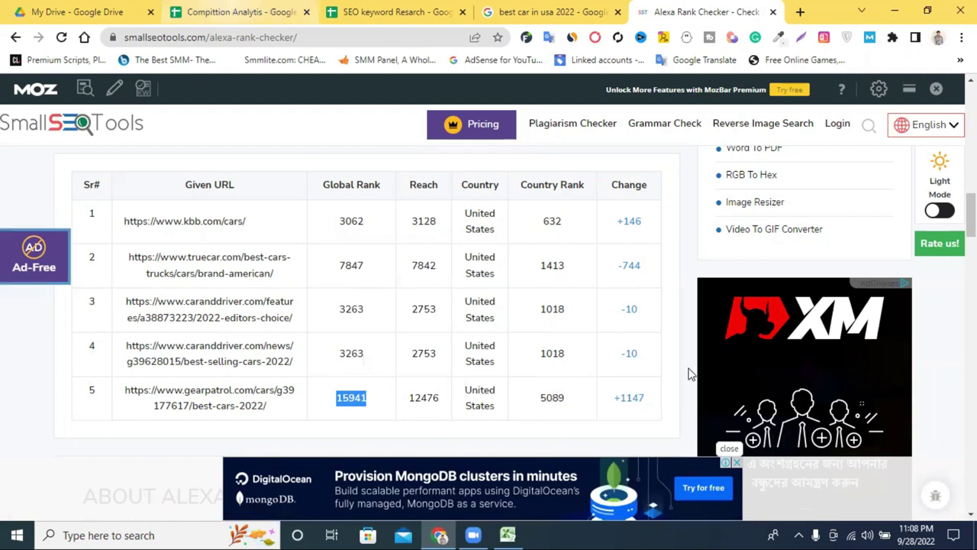
key(ctrl+2)
double_click(785, 279)
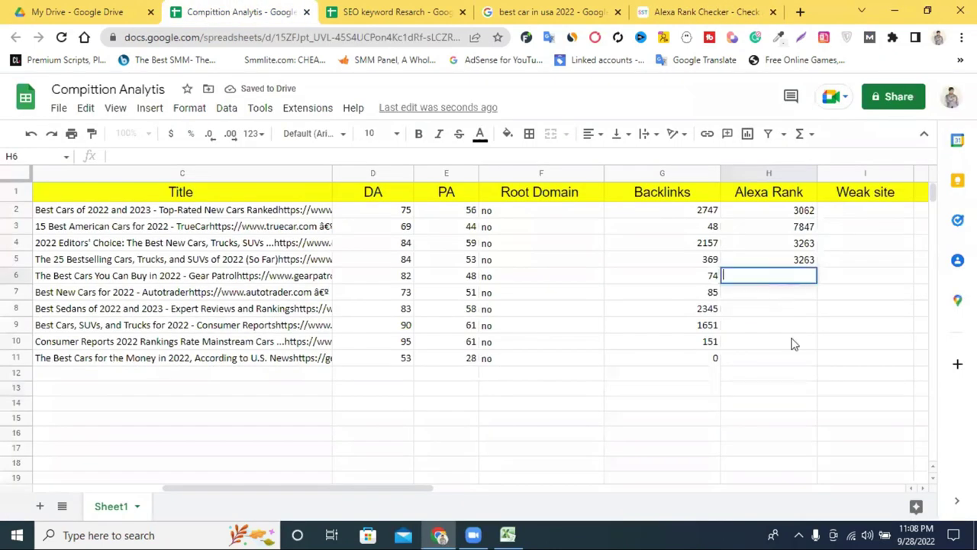
key(ctrl+v)
key(Return)
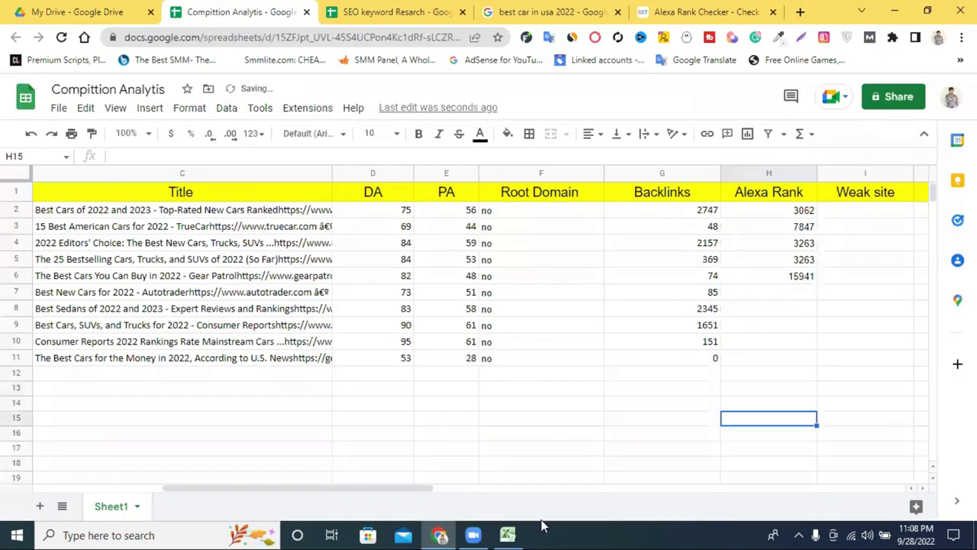
click(359, 11)
click(237, 11)
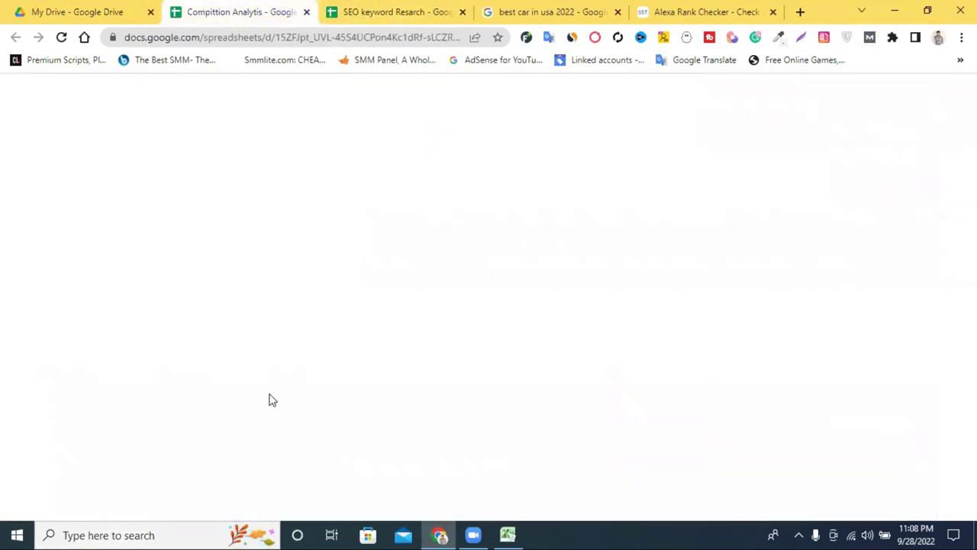
Step: Select the remaining URLs in rows 7–12 of column B and copy them
drag(283, 492, 103, 495)
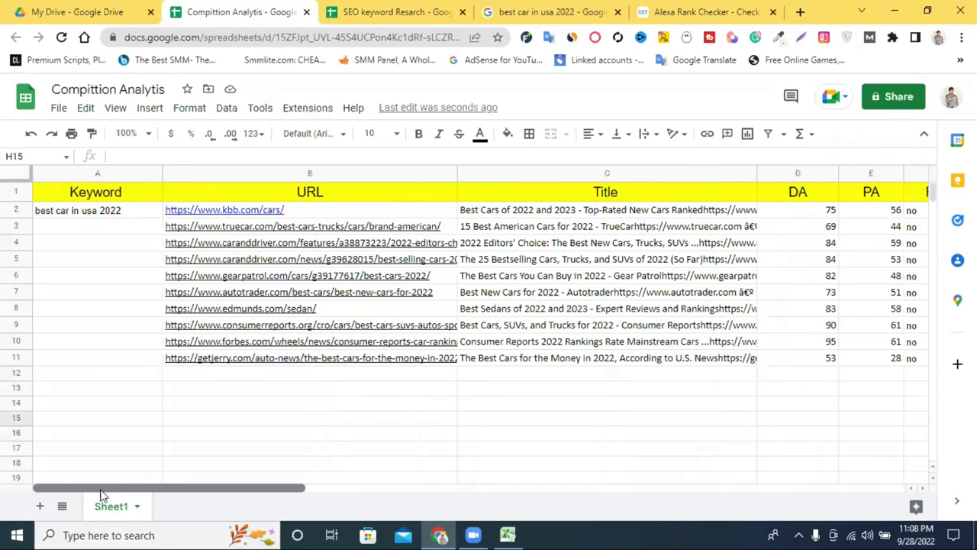
click(344, 435)
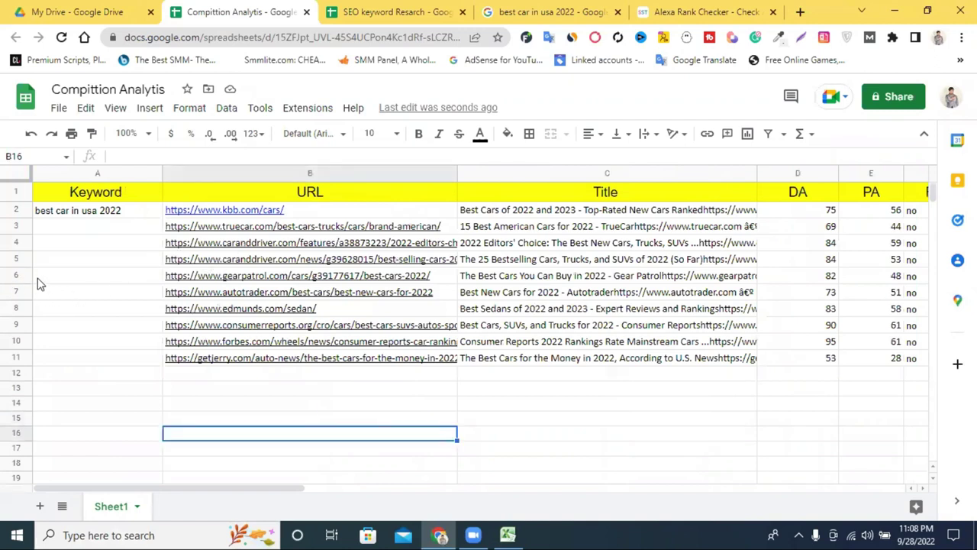
drag(154, 297, 225, 305)
click(302, 418)
drag(284, 373, 286, 342)
click(297, 399)
drag(290, 376, 296, 299)
right_click(296, 300)
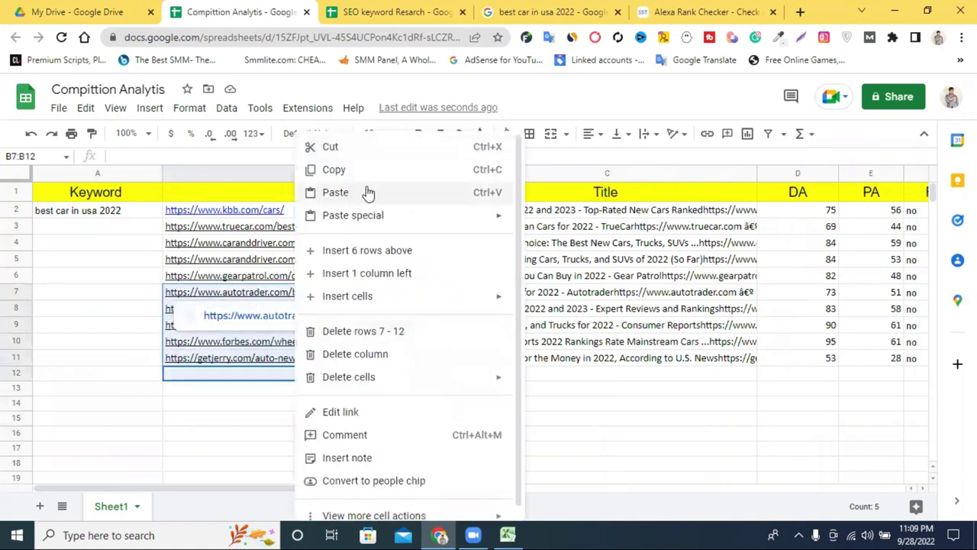
click(363, 164)
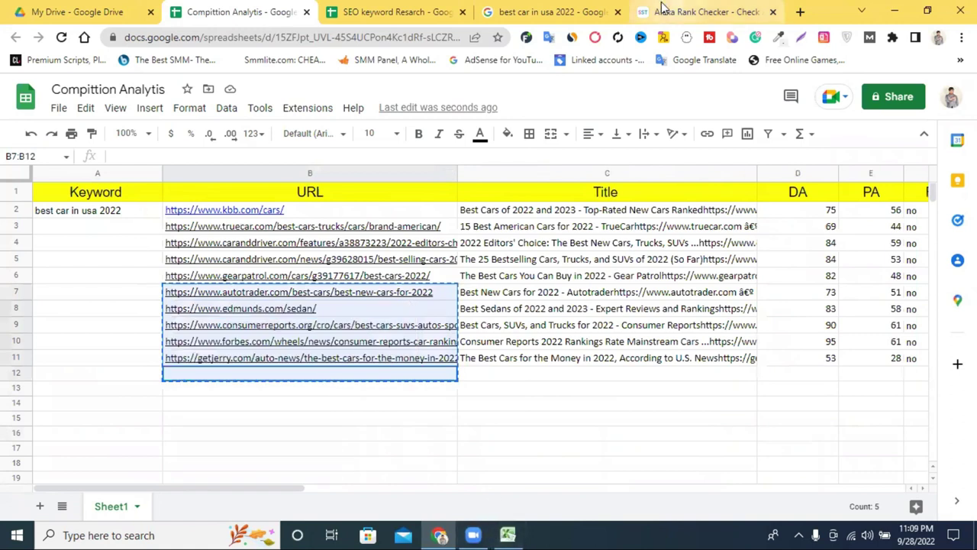
click(664, 9)
Step: Replace the old URLs in the checker box with the new batch and run the rank check
scroll(244, 328, up, 10)
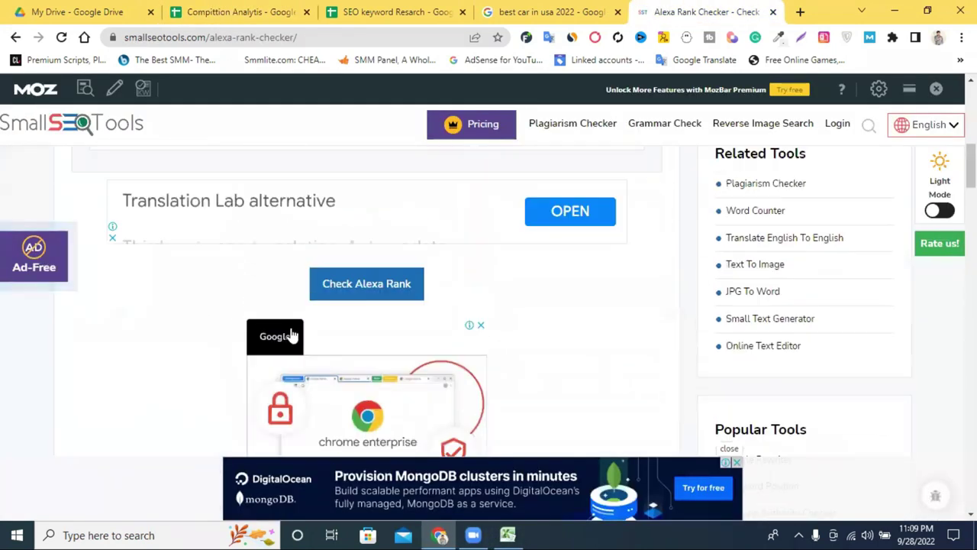
scroll(291, 334, up, 2)
scroll(290, 334, down, 4)
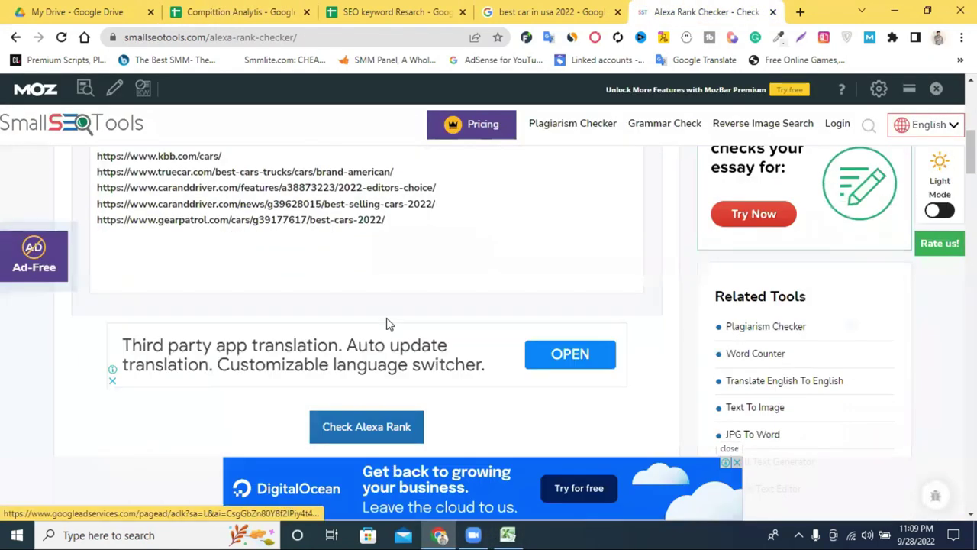
scroll(388, 322, up, 2)
drag(435, 364, 93, 298)
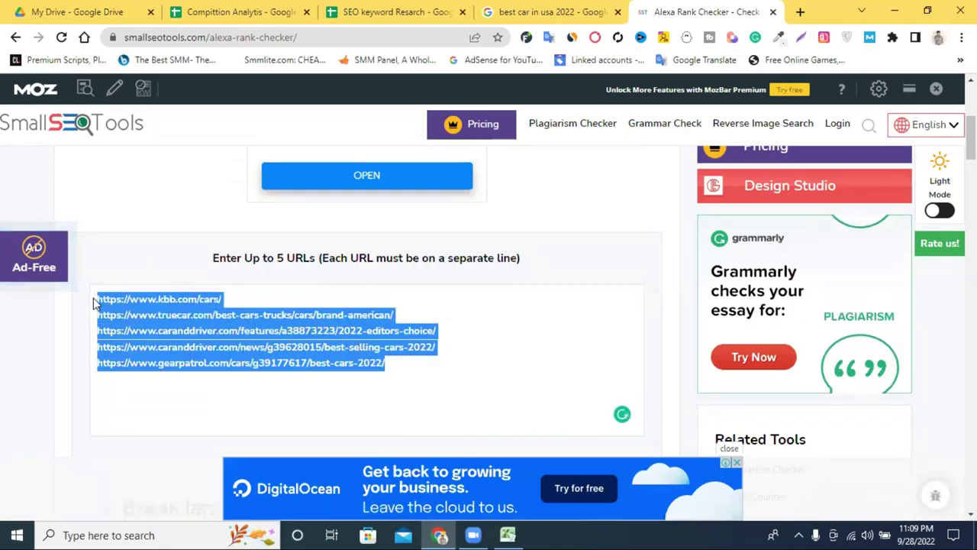
key(BackSpace)
key(ctrl+v)
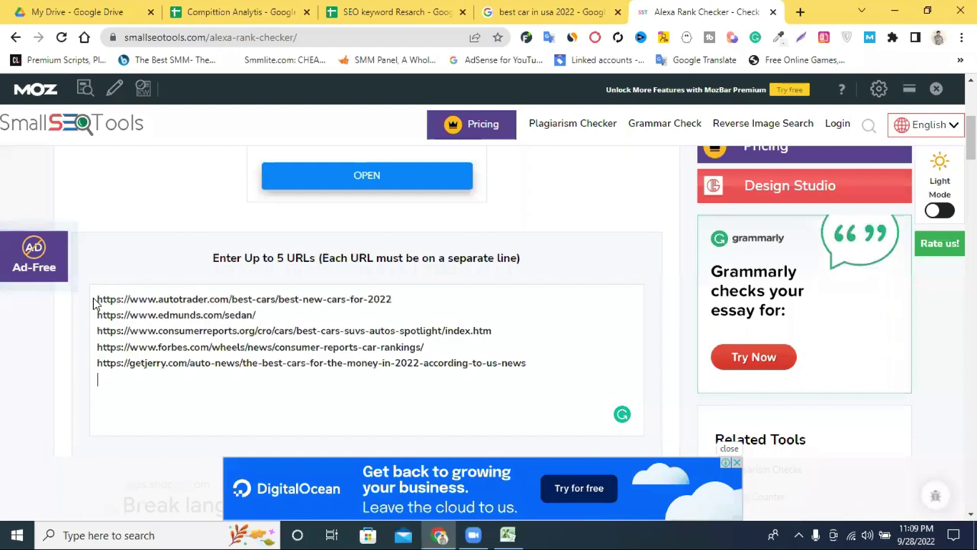
scroll(129, 311, down, 4)
click(331, 283)
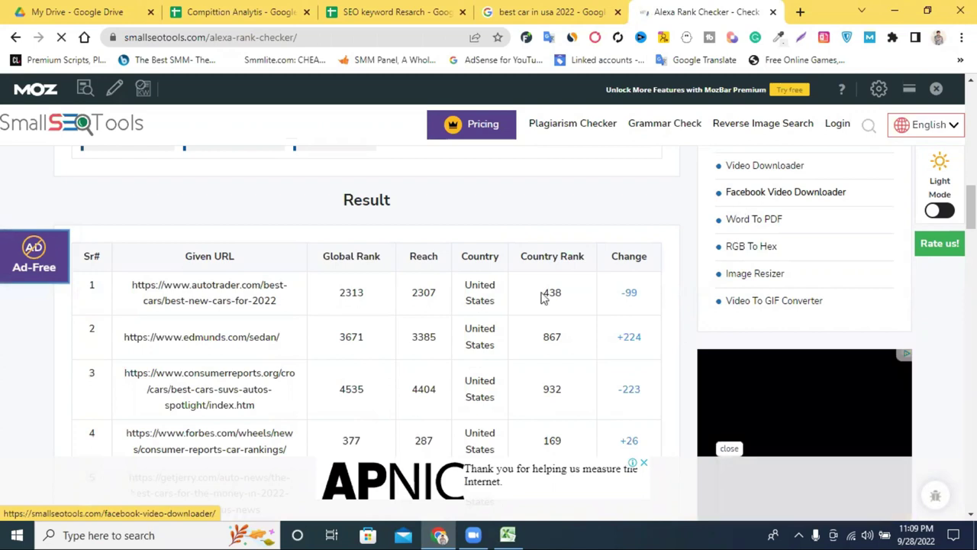
Step: Copy the first URL's Alexa global rank 2313 into cell H7
drag(342, 296, 388, 306)
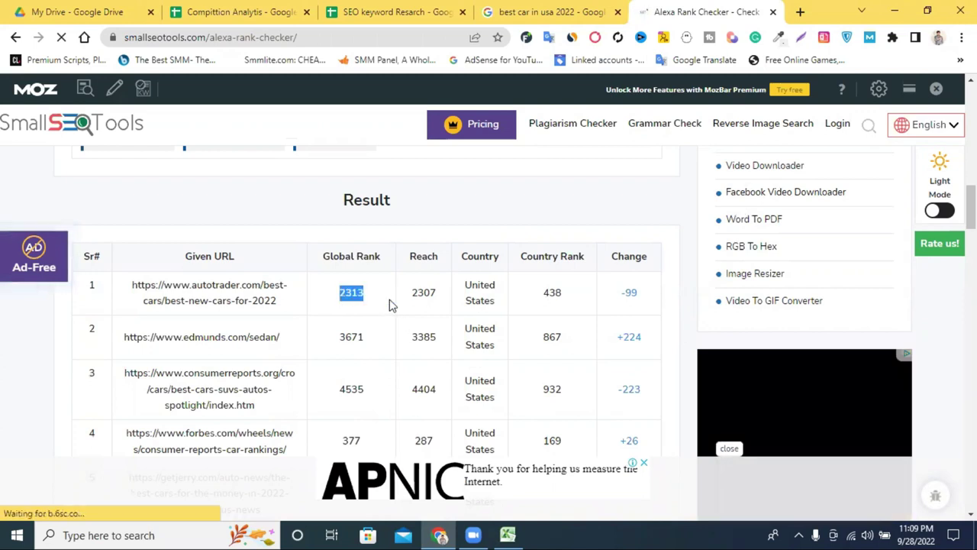
click(506, 534)
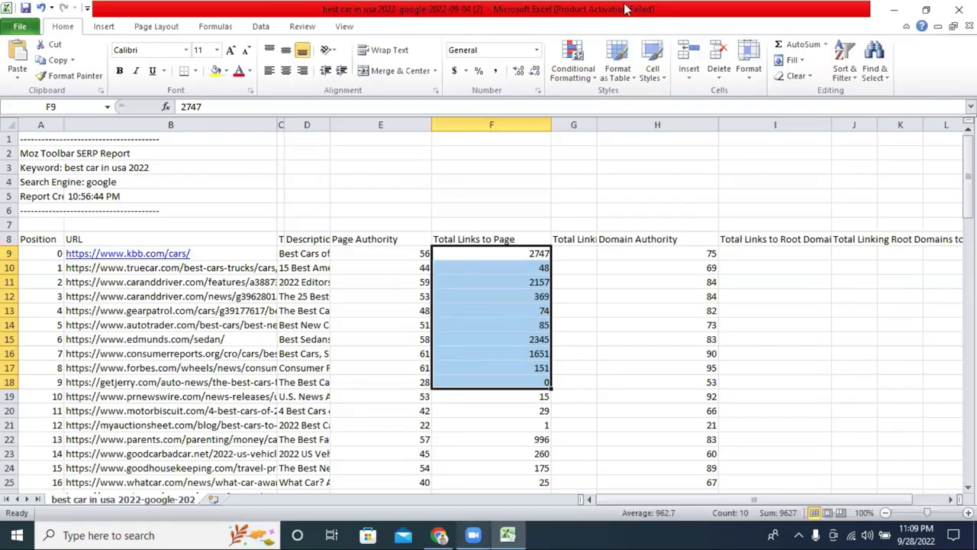
key(alt+Tab)
click(251, 11)
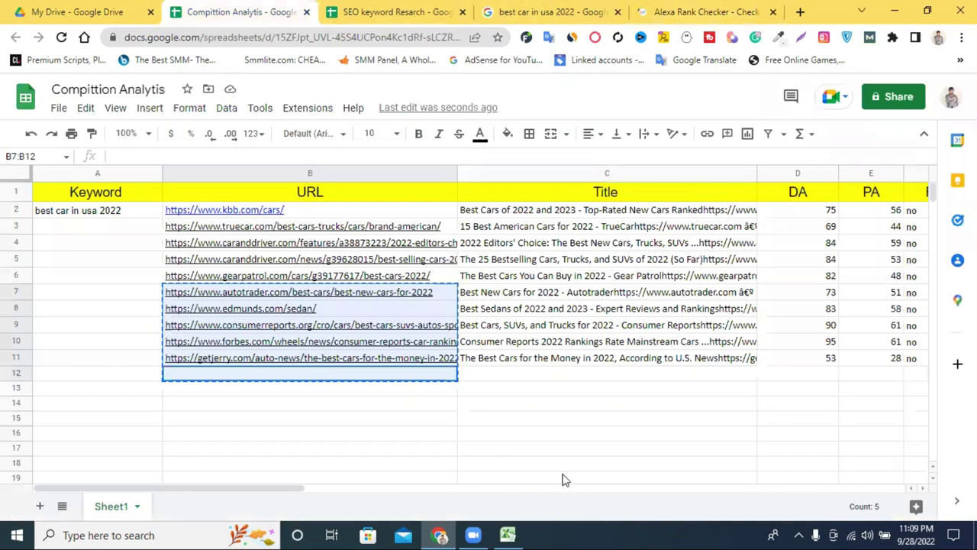
click(563, 479)
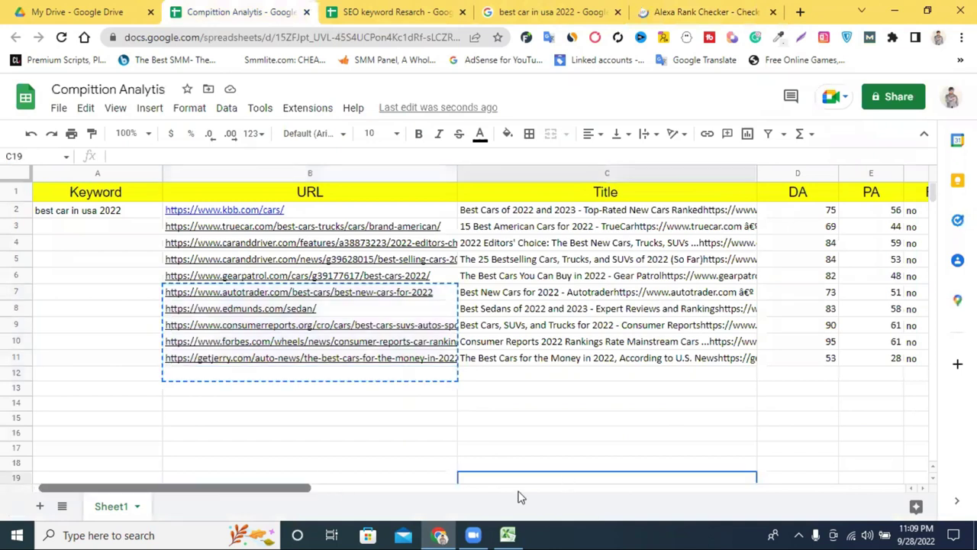
scroll(824, 290, right, 3)
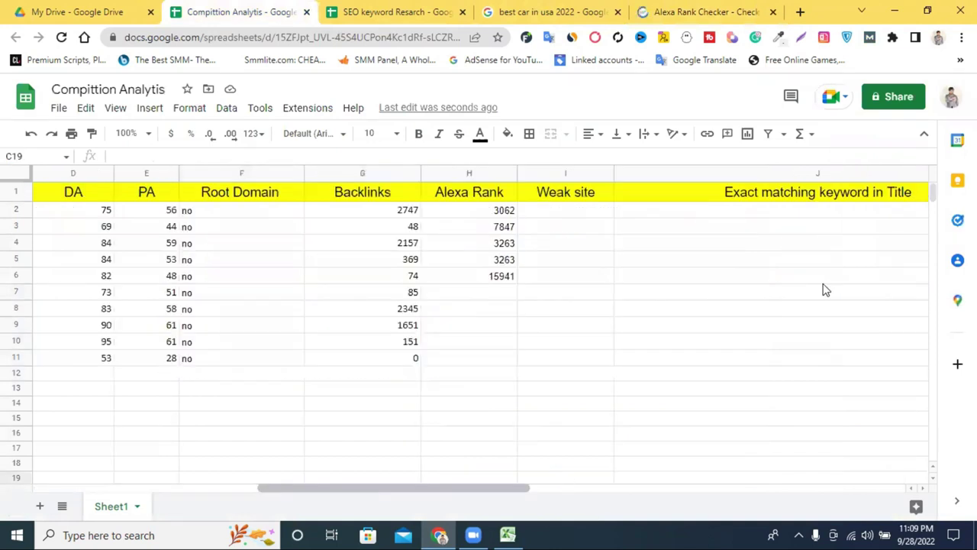
right_click(493, 293)
click(535, 344)
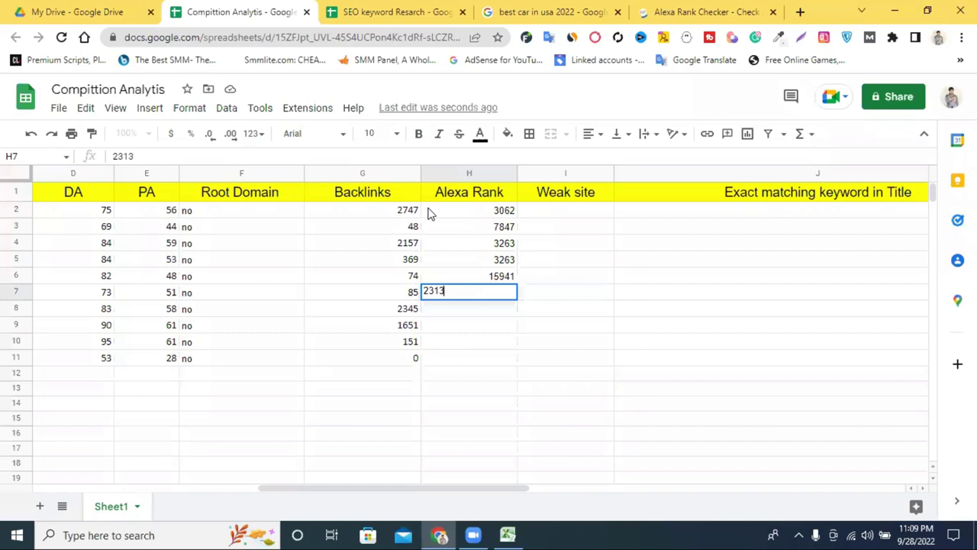
click(813, 364)
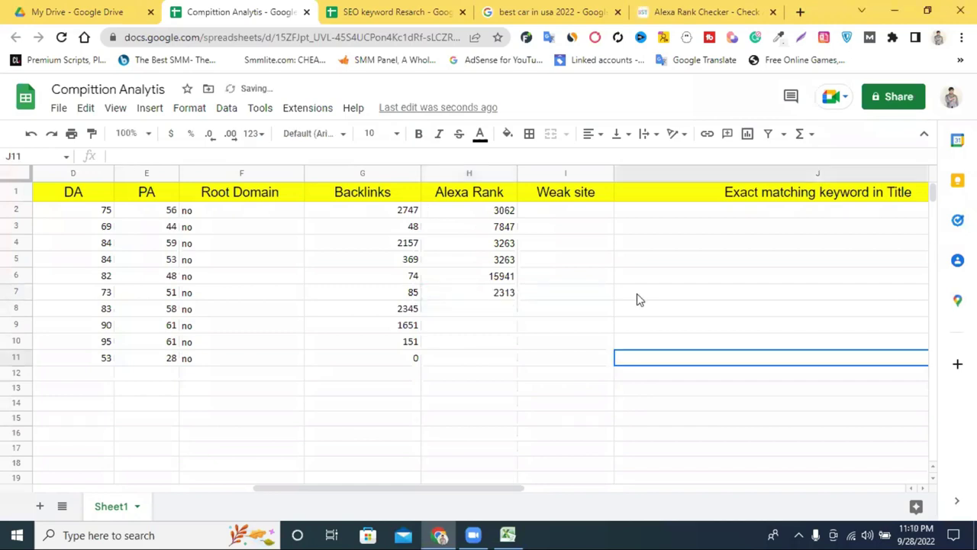
Step: Copy the second URL's global rank 3671 from Alexa into cell H8
click(546, 12)
click(702, 11)
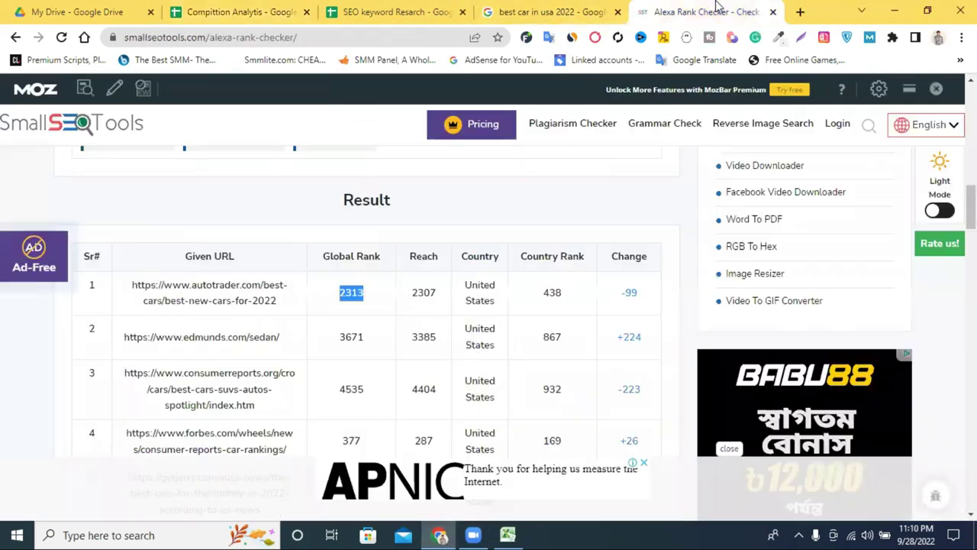
double_click(351, 336)
right_click(351, 337)
click(398, 347)
click(507, 533)
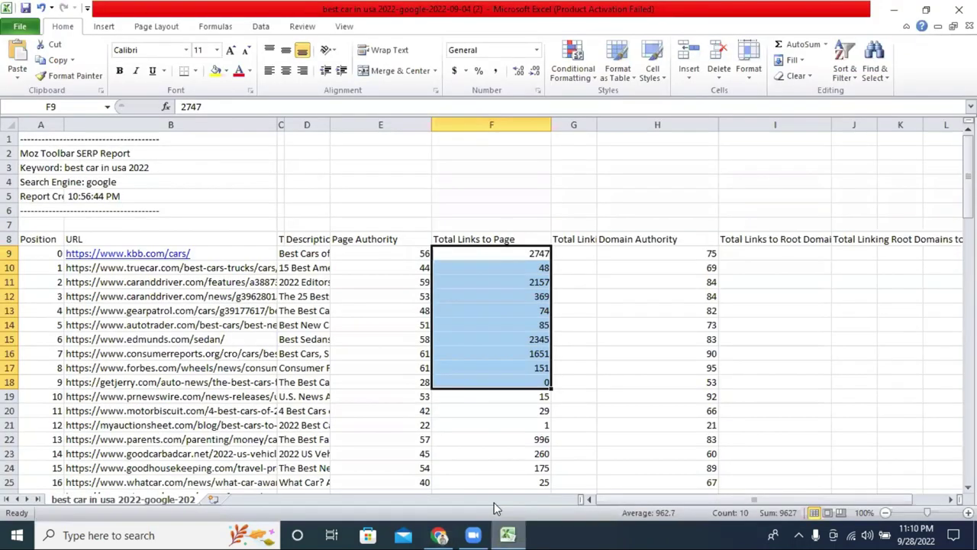
click(438, 533)
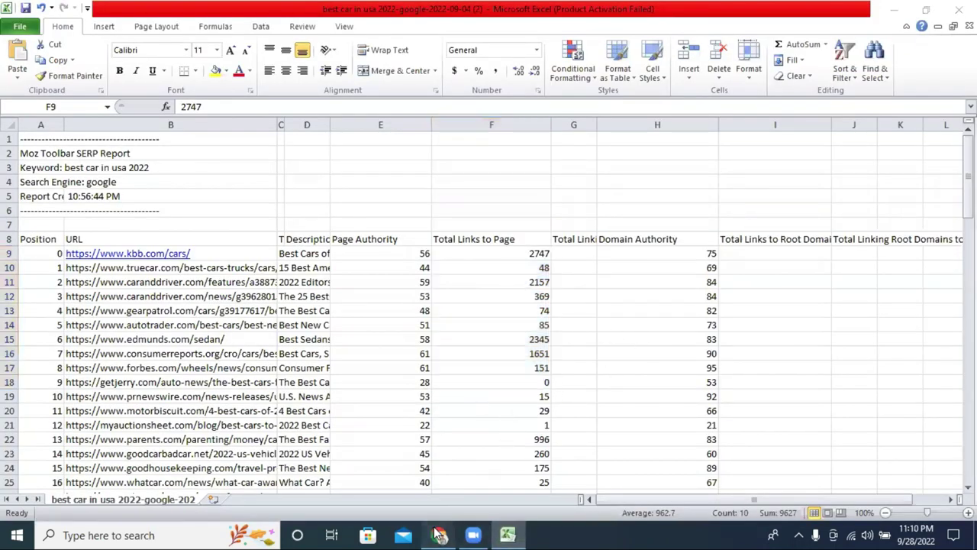
click(376, 11)
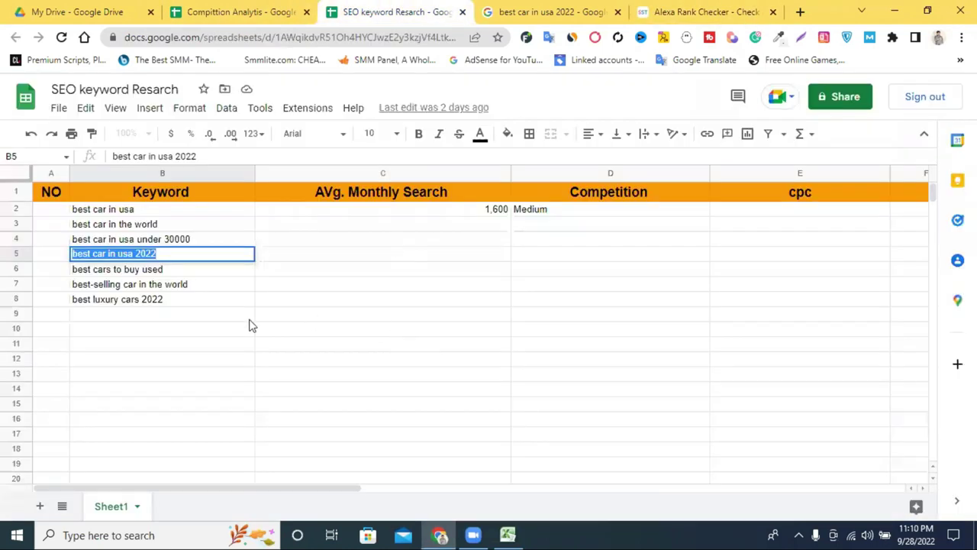
click(205, 11)
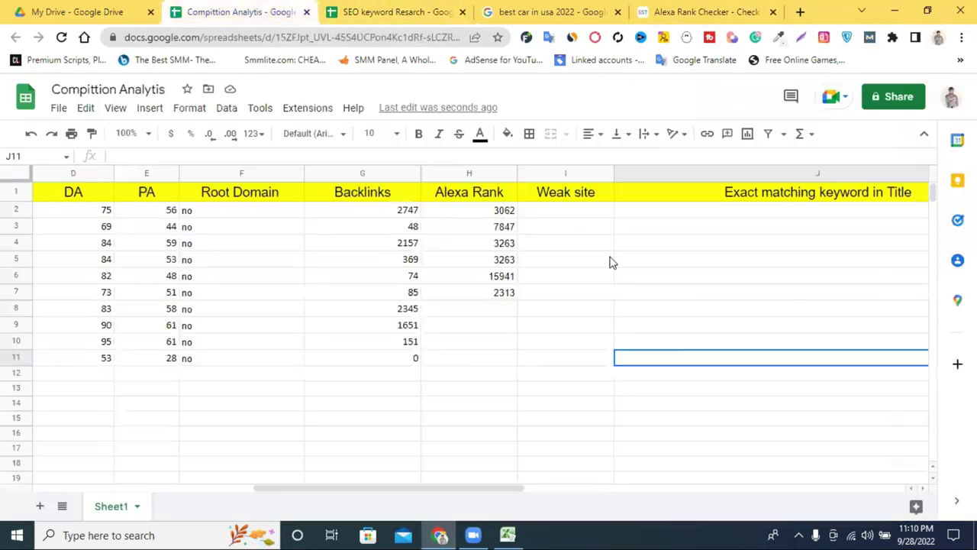
double_click(484, 309)
right_click(484, 309)
click(535, 197)
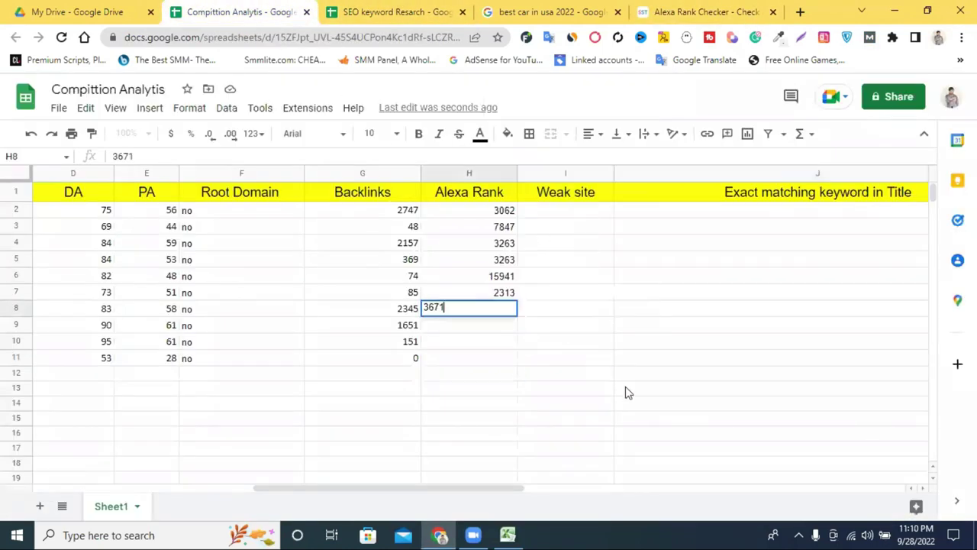
click(626, 393)
Step: Copy the third URL's global rank 4535 into cell H9
click(727, 12)
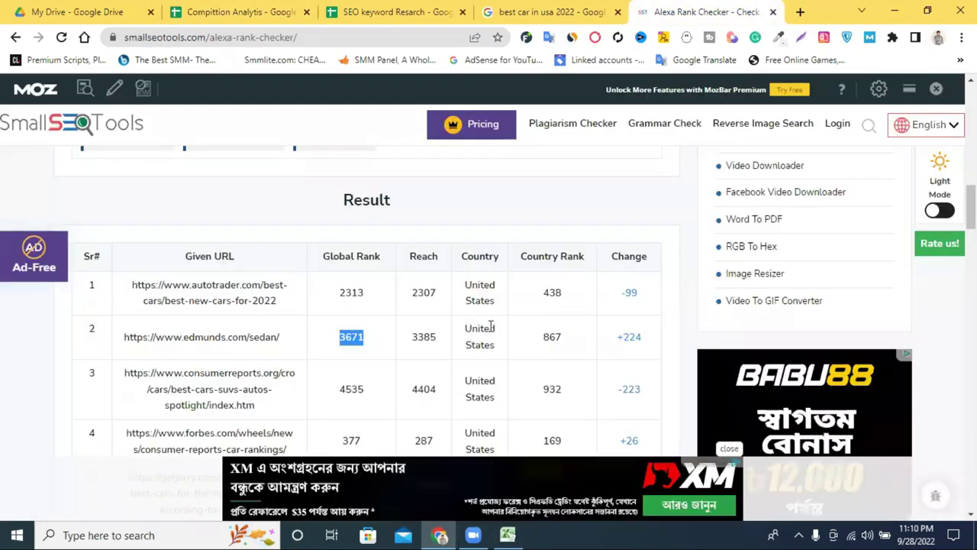
double_click(351, 390)
right_click(353, 388)
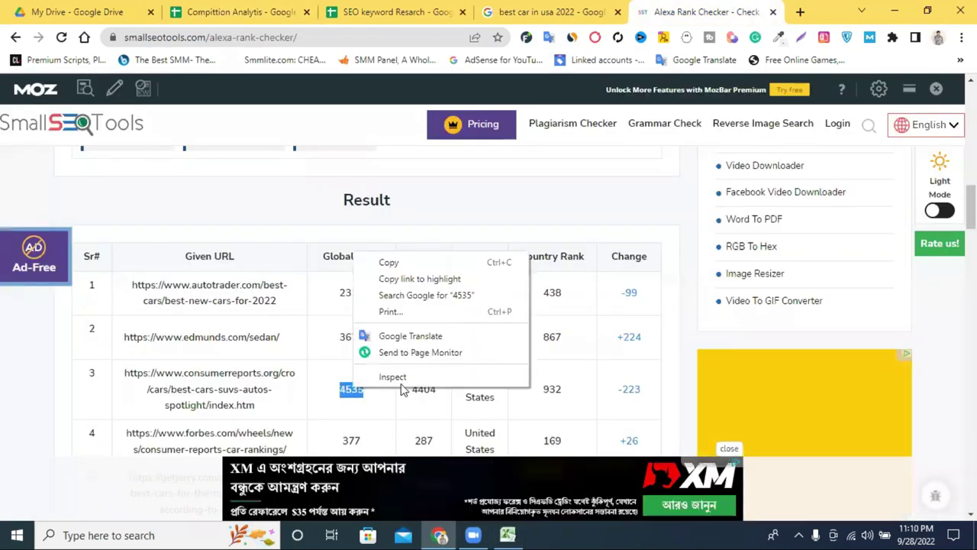
click(391, 262)
click(229, 11)
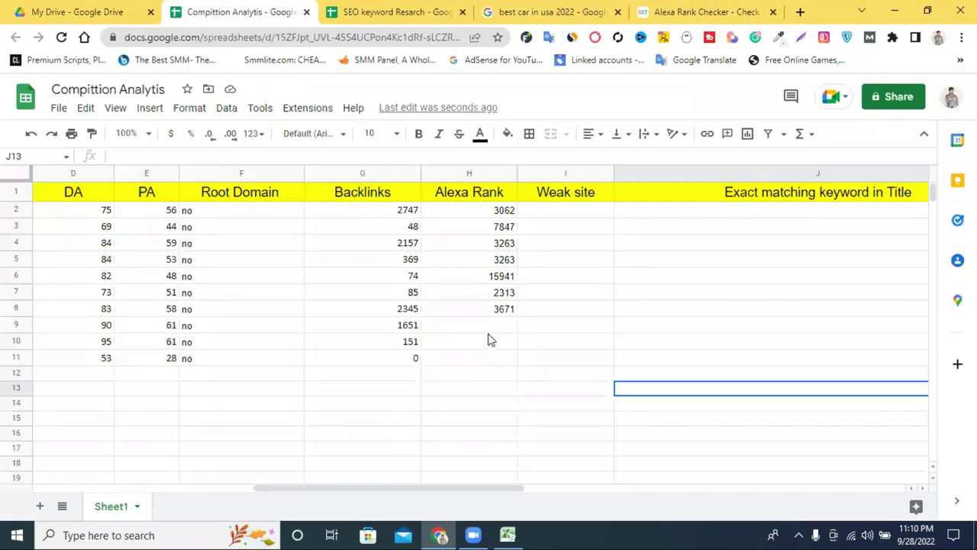
click(483, 329)
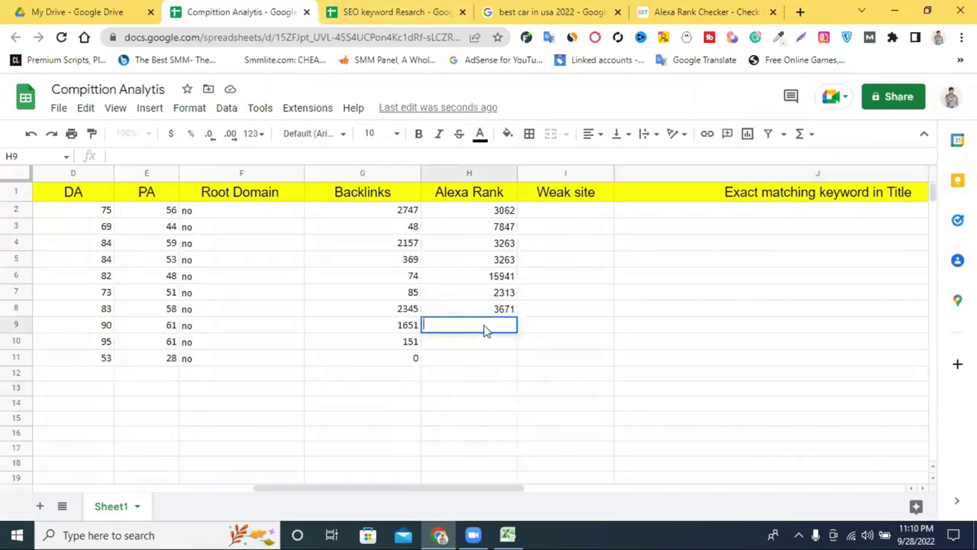
right_click(484, 329)
click(543, 217)
click(546, 408)
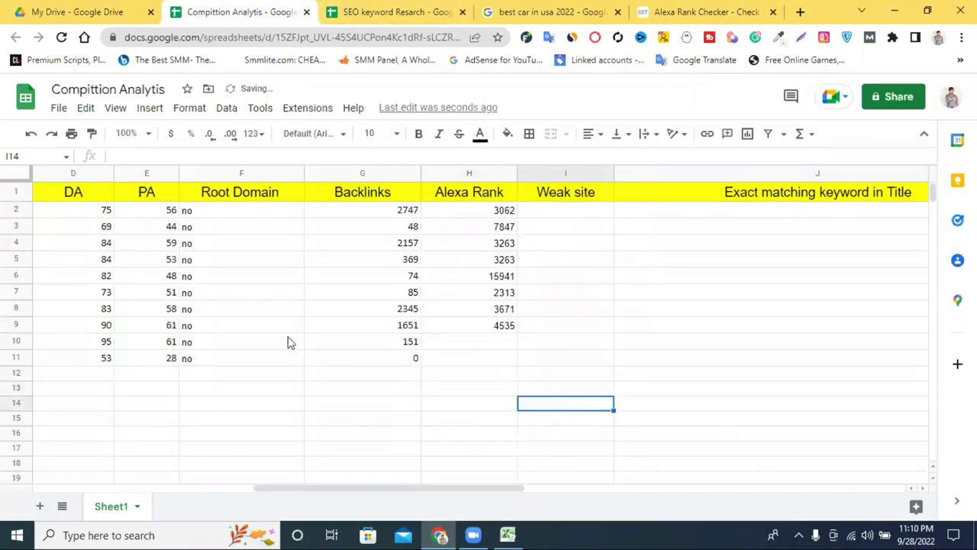
Step: Copy the fourth URL's global rank 377 into cell H10
click(393, 11)
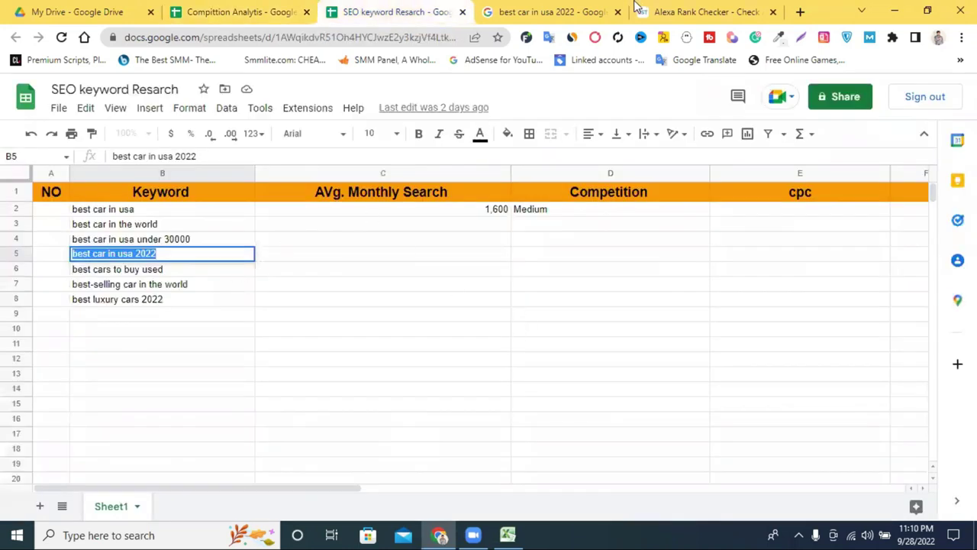
click(637, 10)
double_click(351, 440)
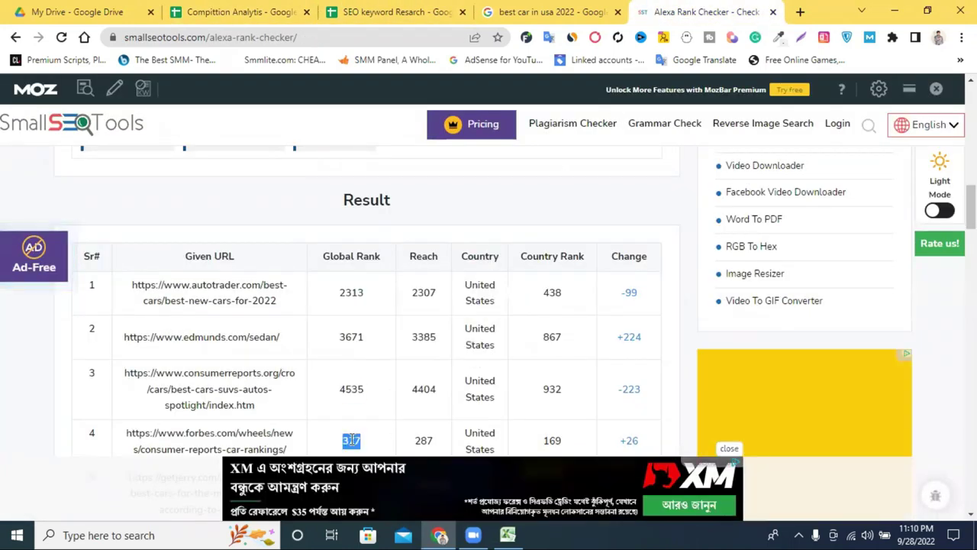
right_click(352, 443)
click(396, 314)
click(236, 11)
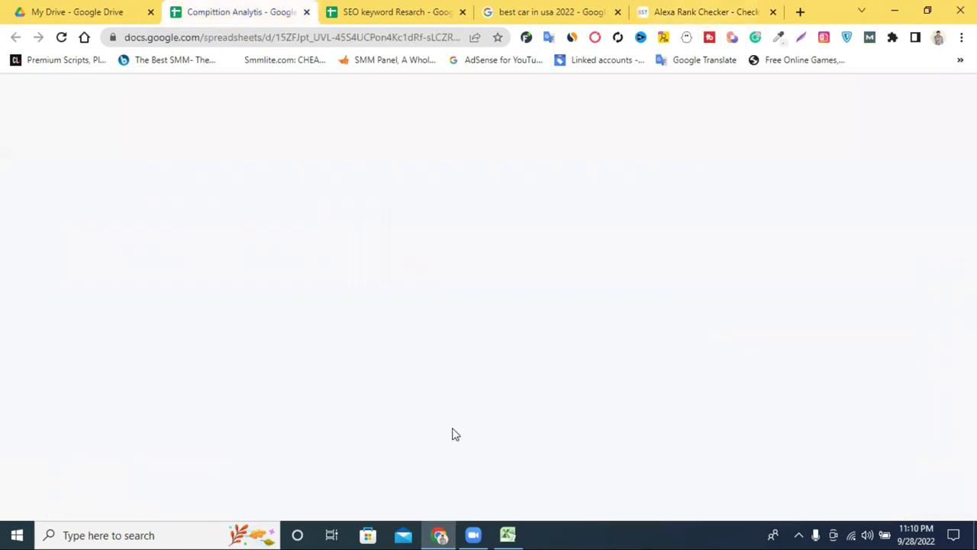
click(491, 347)
right_click(491, 347)
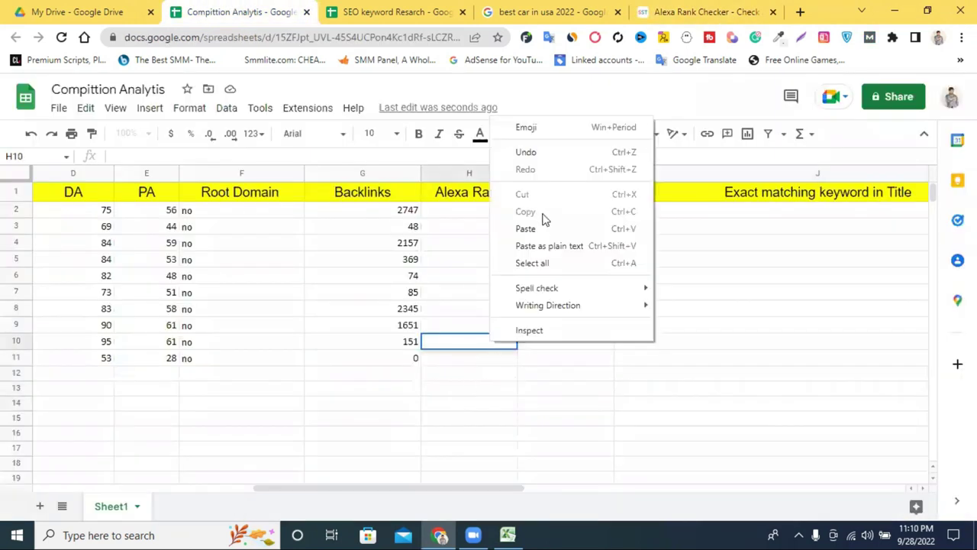
click(542, 227)
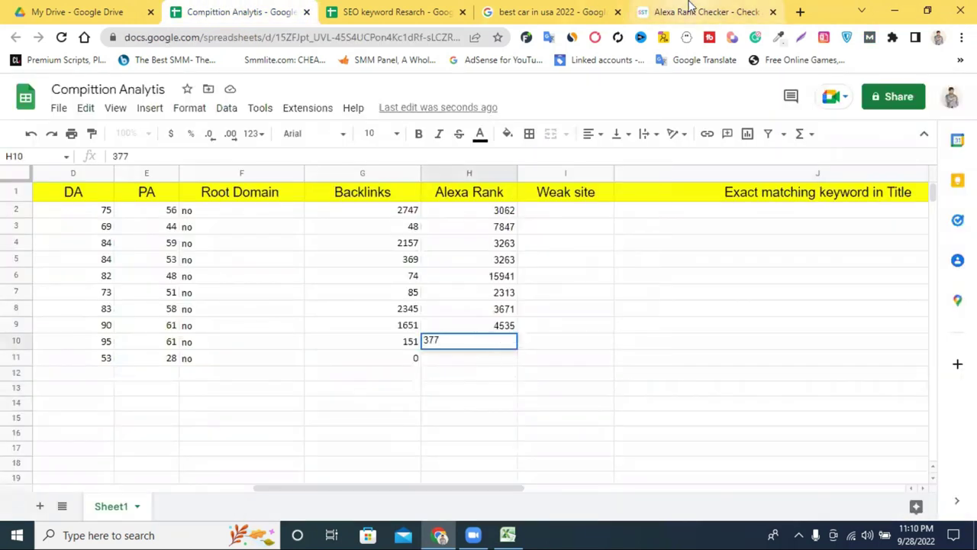
Step: Paste the fifth rank 27057 into H11, then start editing cell I2 under Weak site
click(685, 10)
double_click(353, 349)
right_click(358, 359)
click(386, 367)
click(254, 7)
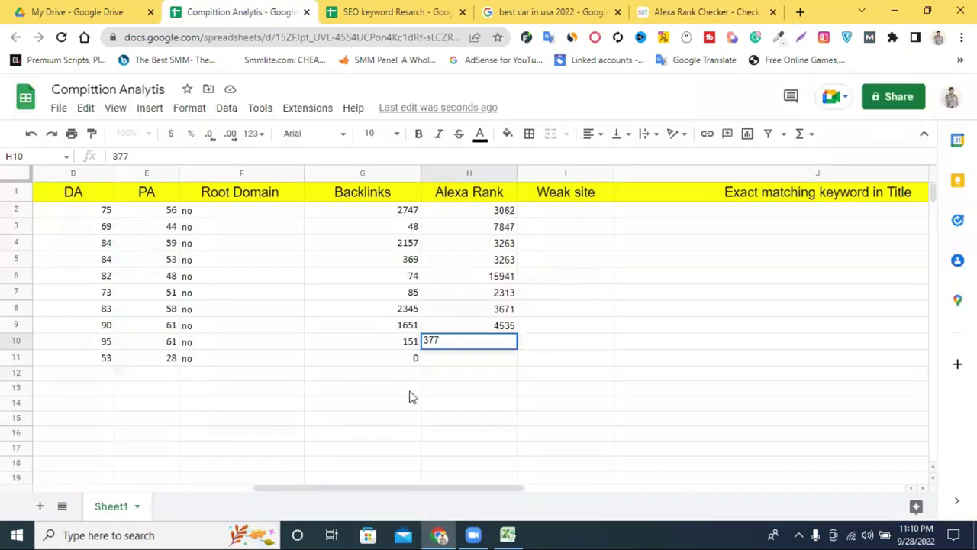
double_click(441, 367)
right_click(439, 365)
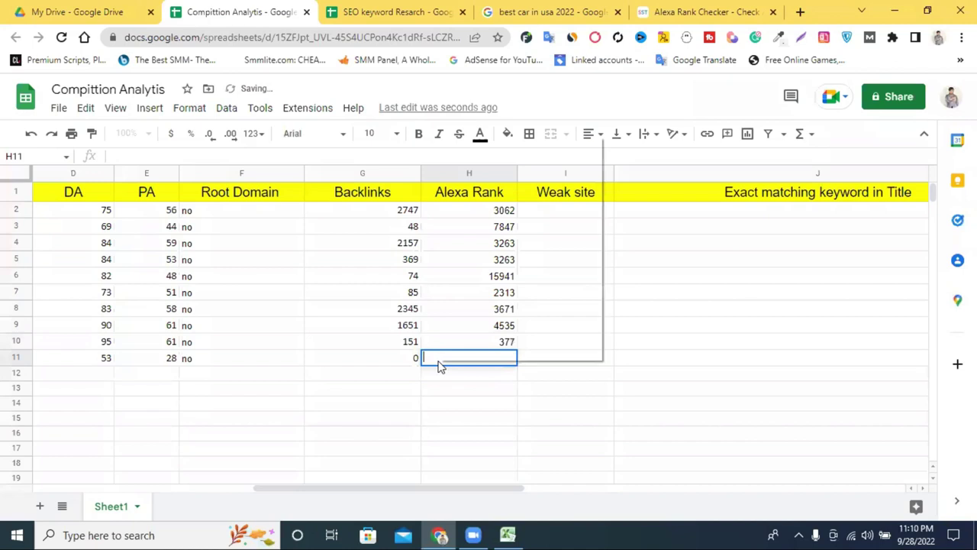
click(496, 247)
click(745, 308)
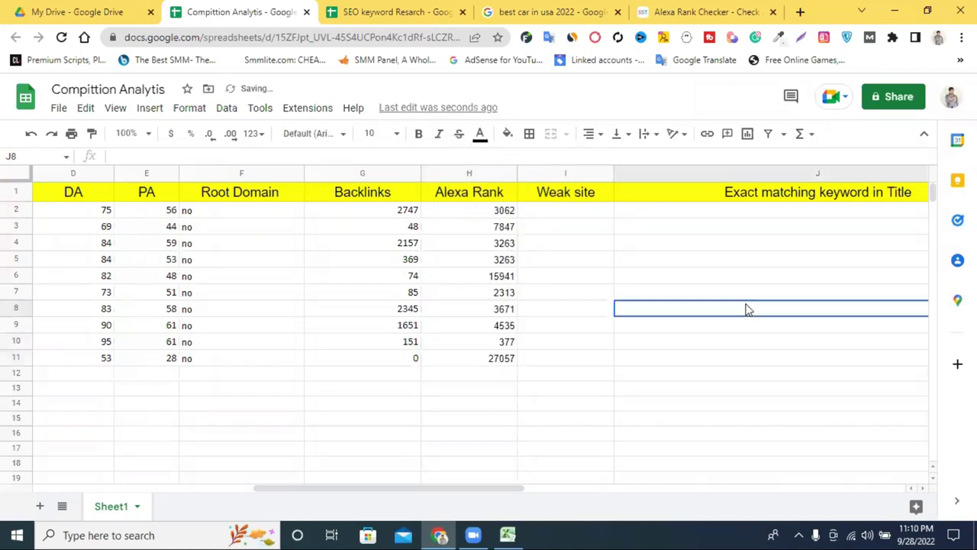
click(538, 213)
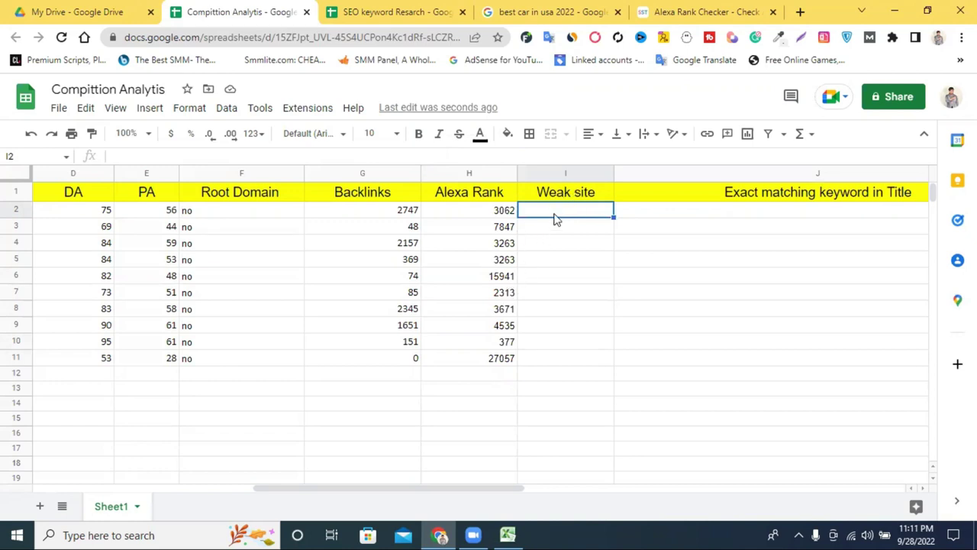
double_click(555, 212)
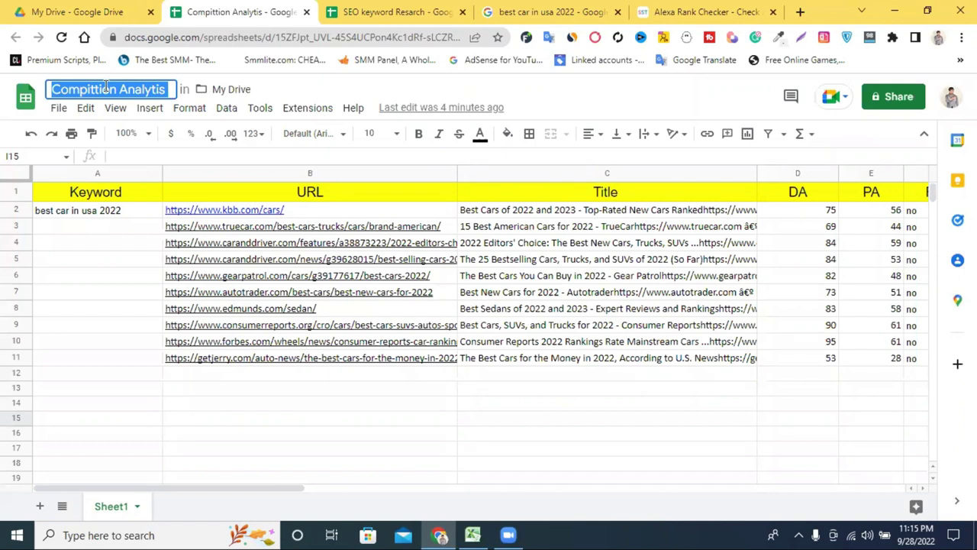
Step: Retitle the spreadsheet 'Competitor Analysis', fixing a mistyped final letter before confirming
text(Com)
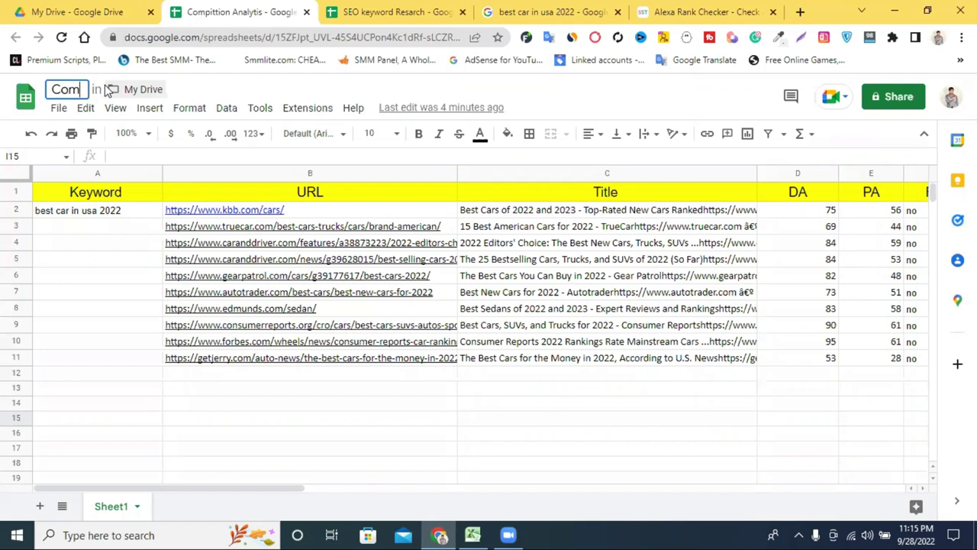
text(pe)
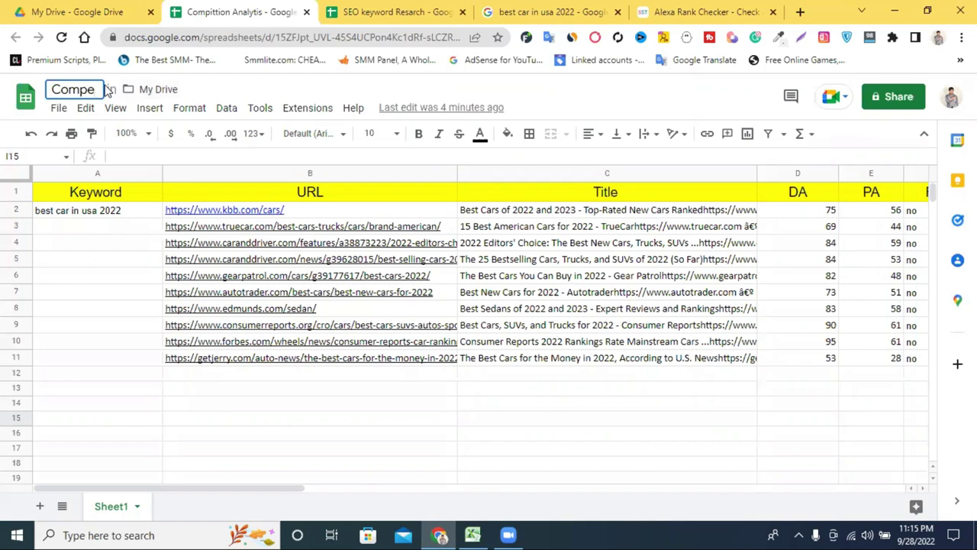
text(t)
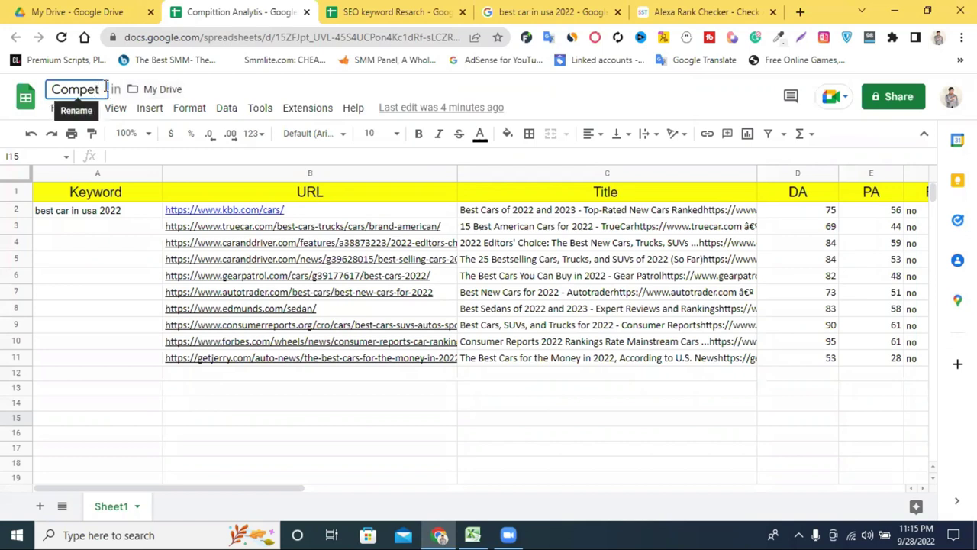
text(itor)
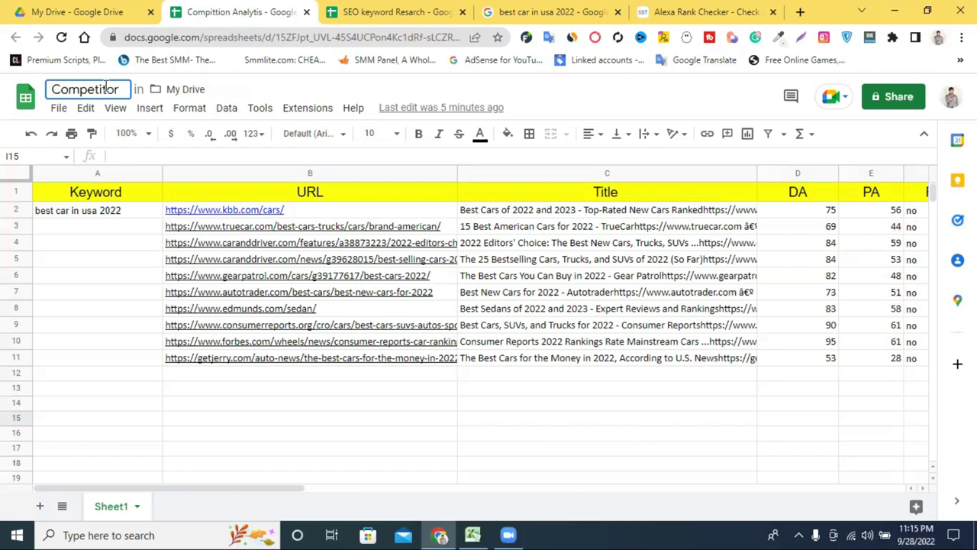
text(Ana)
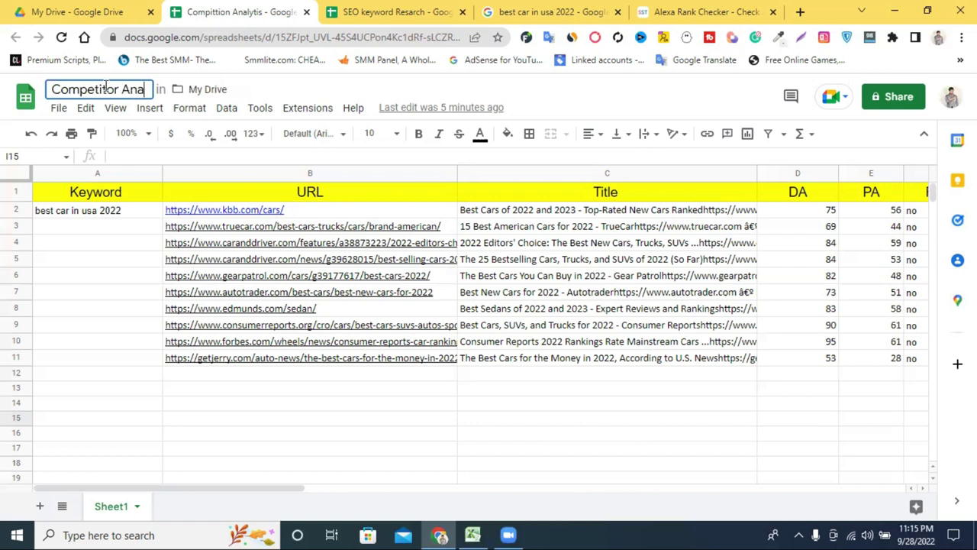
text(l)
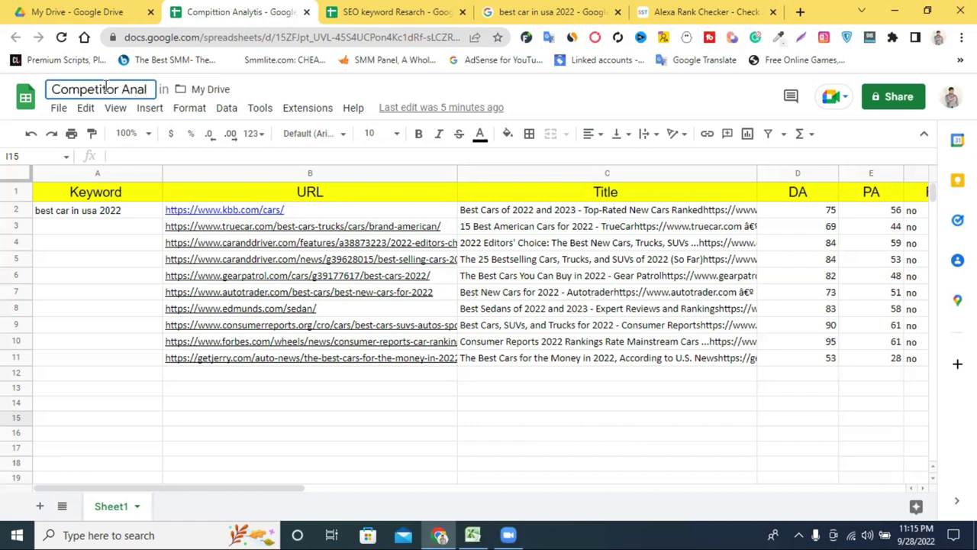
text(y)
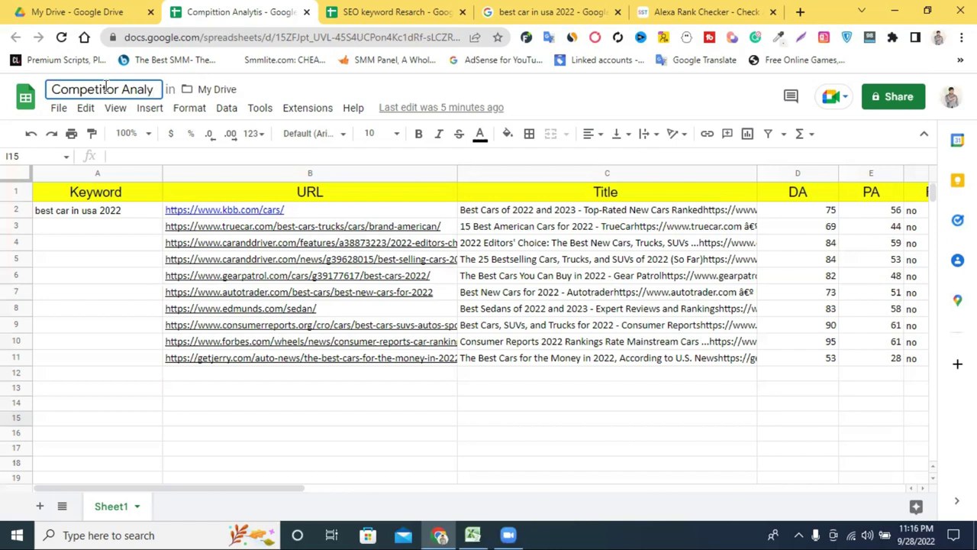
text(si)
text(s)
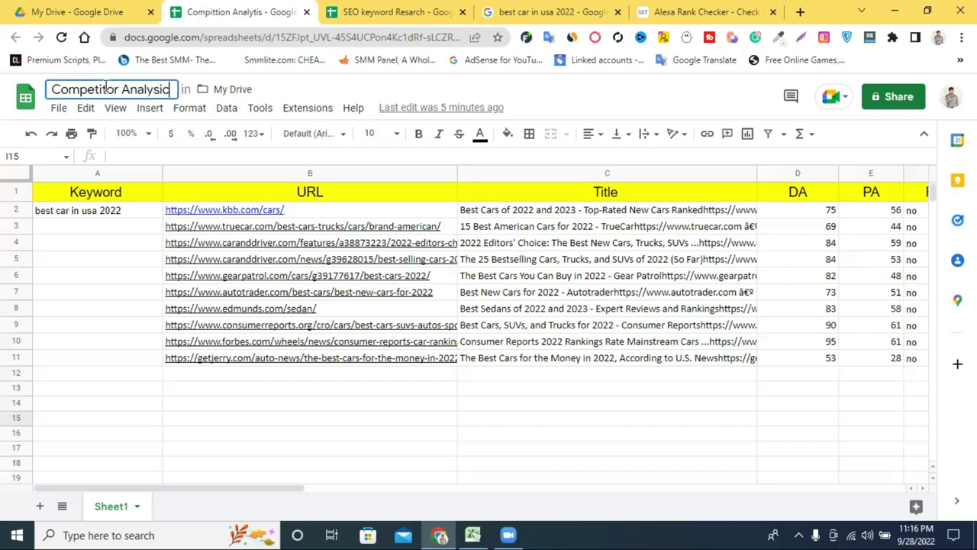
key(BackSpace)
text(s)
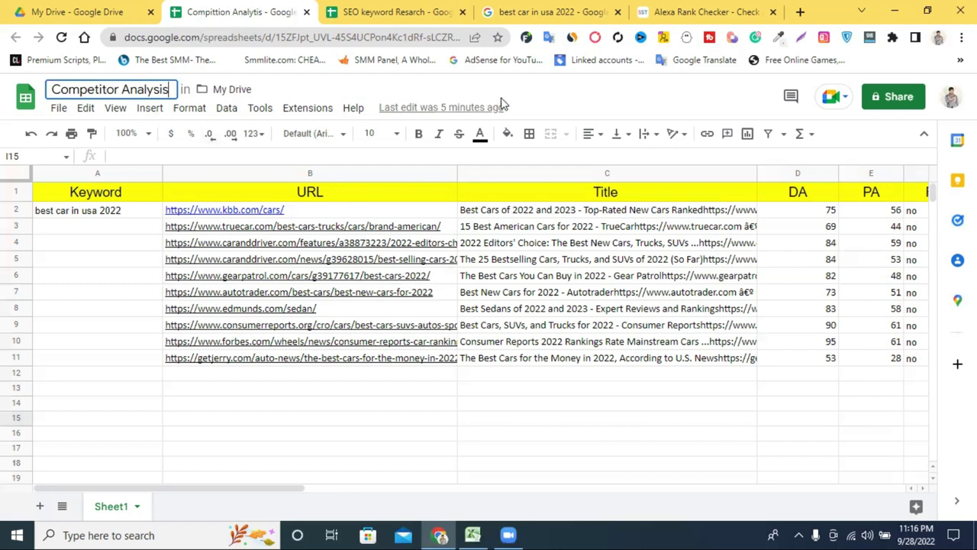
click(675, 108)
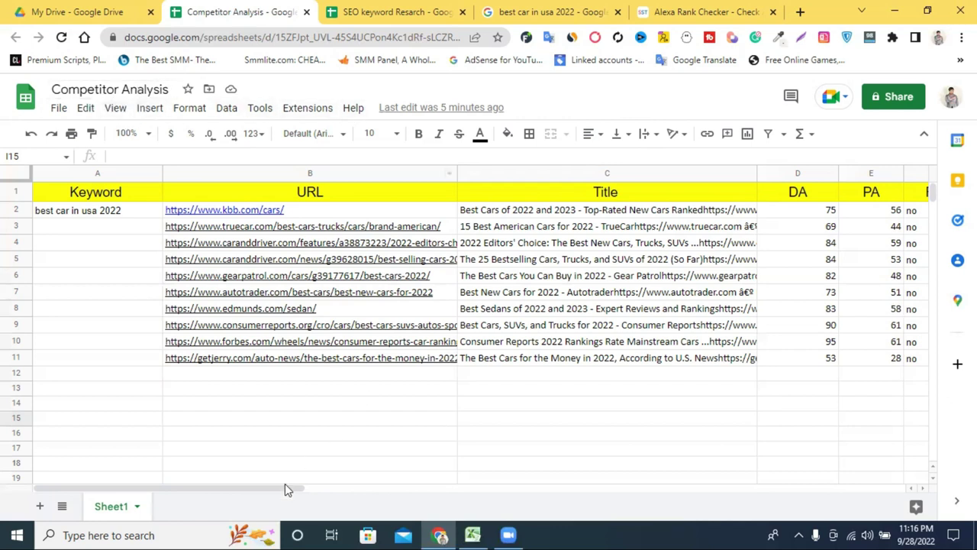
drag(256, 492, 516, 505)
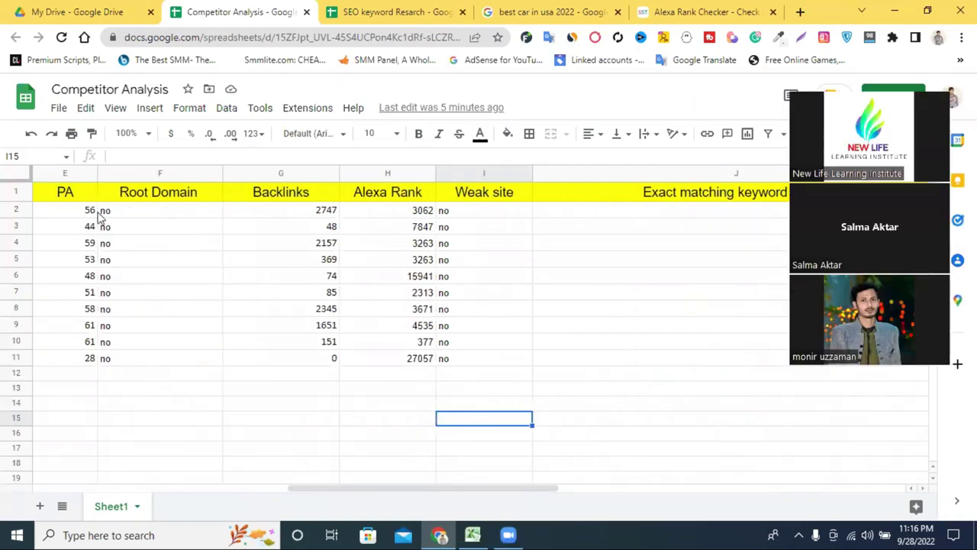
drag(687, 357, 702, 321)
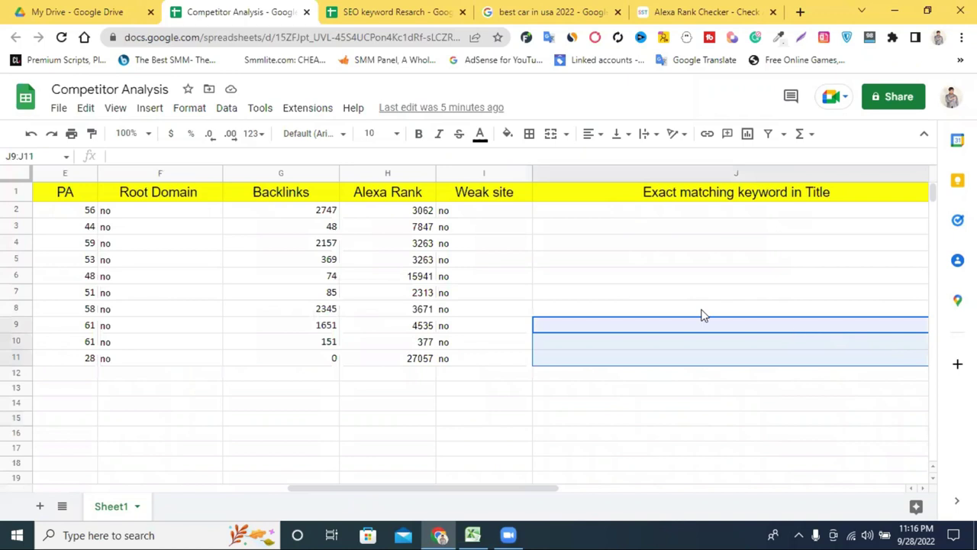
click(656, 275)
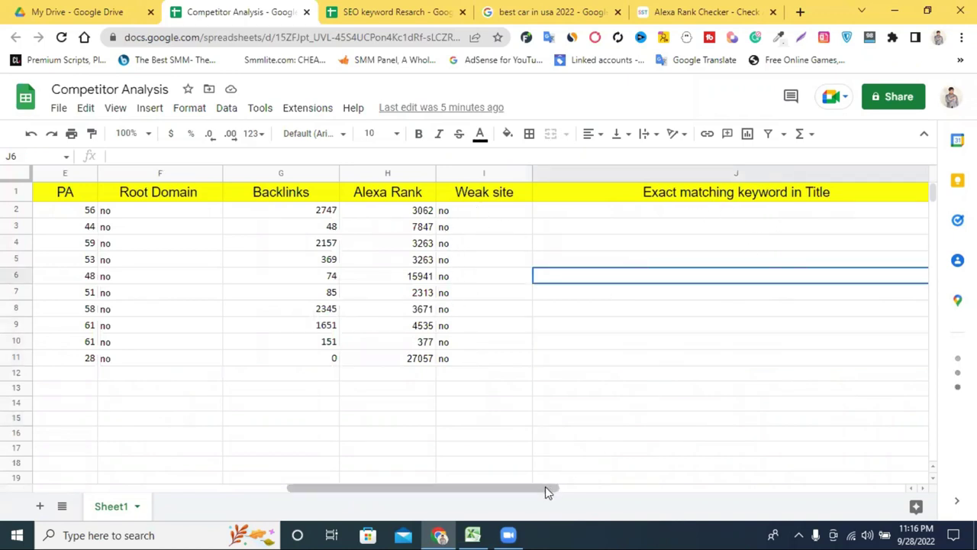
drag(561, 493, 571, 492)
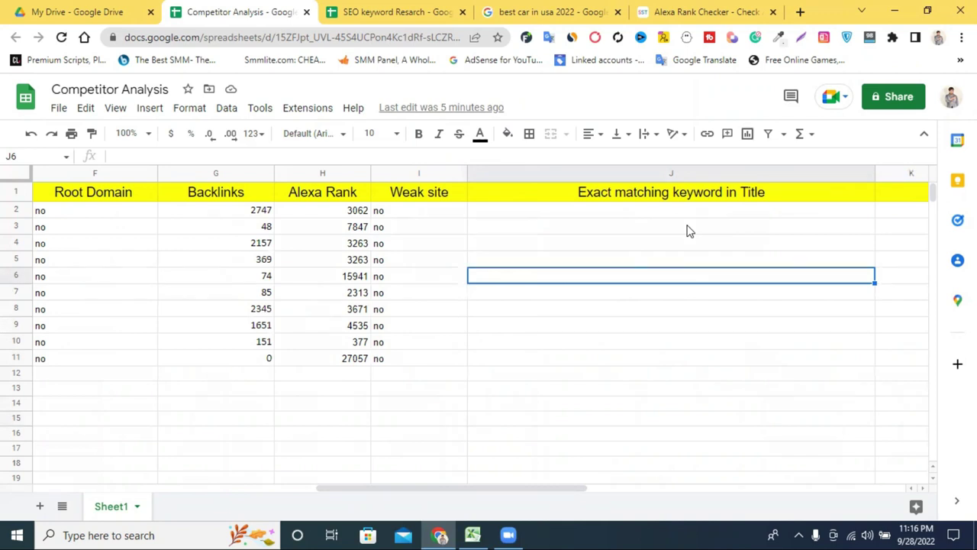
click(585, 215)
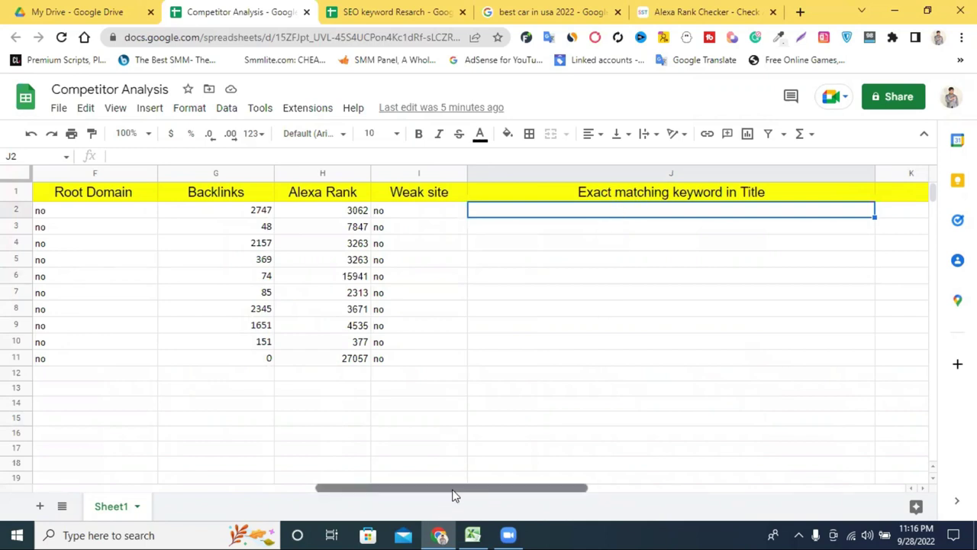
drag(451, 496, 260, 483)
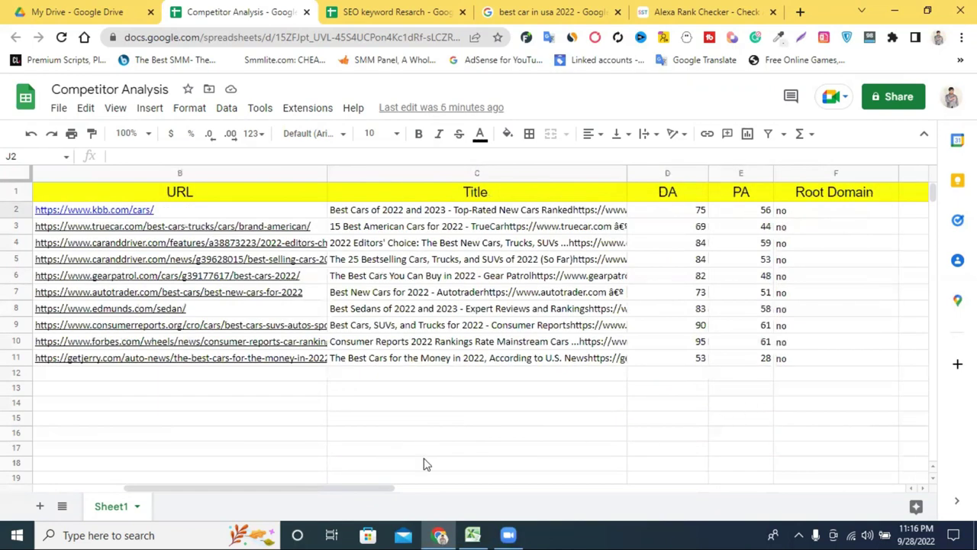
drag(332, 492, 267, 500)
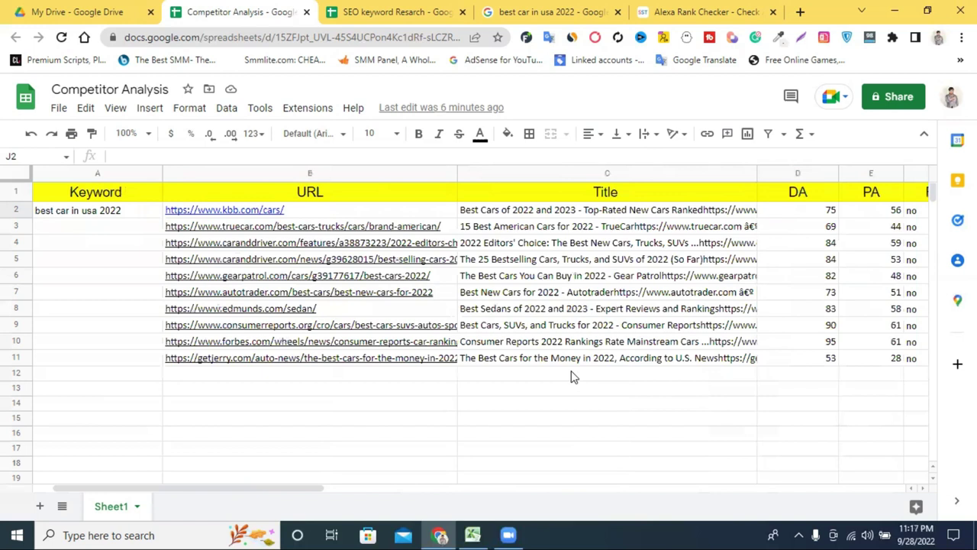
drag(312, 488, 613, 502)
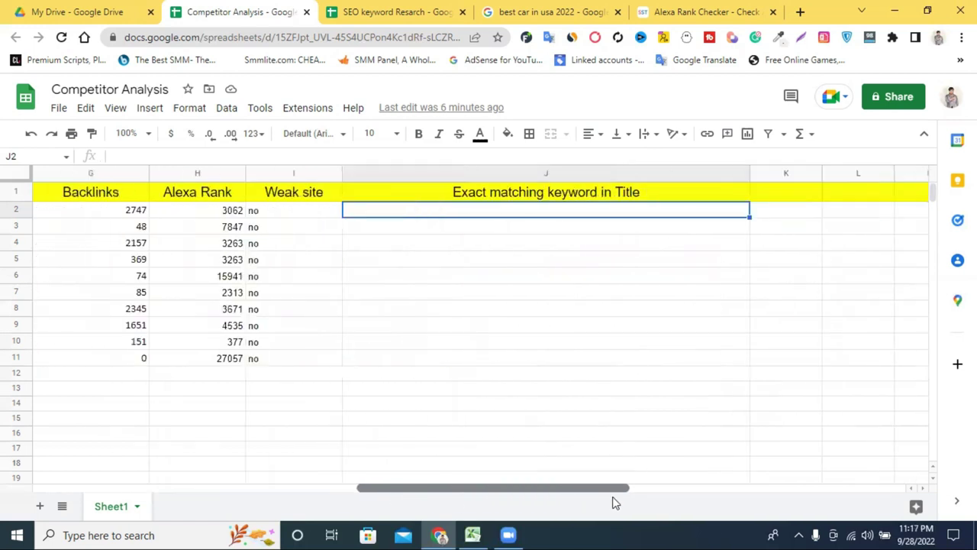
double_click(522, 208)
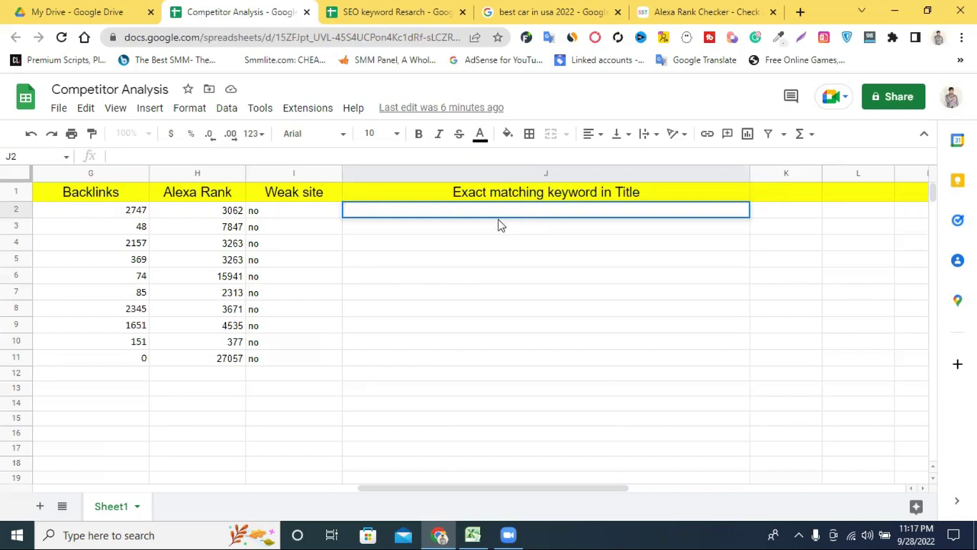
key(Return)
click(466, 214)
drag(392, 366, 390, 246)
click(720, 436)
drag(384, 212, 405, 364)
click(468, 399)
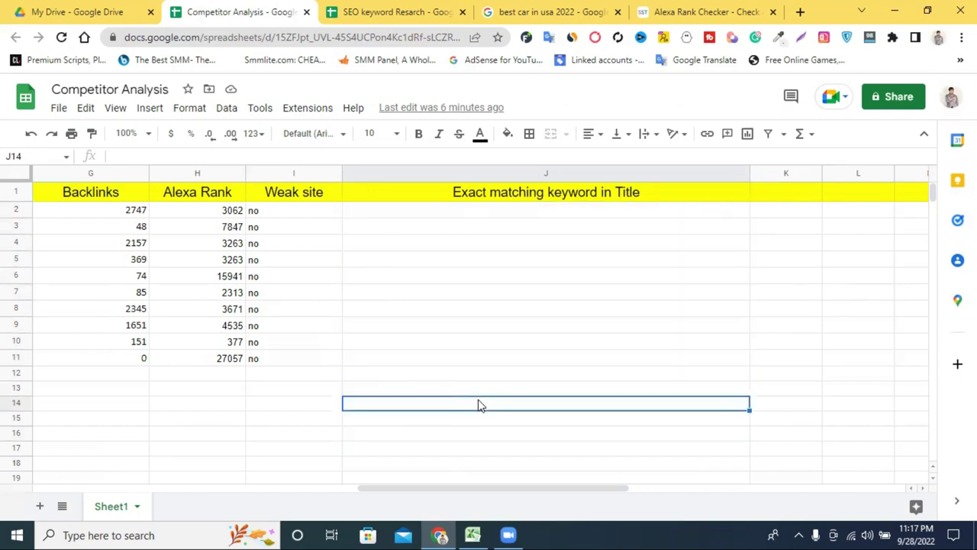
drag(404, 216, 448, 374)
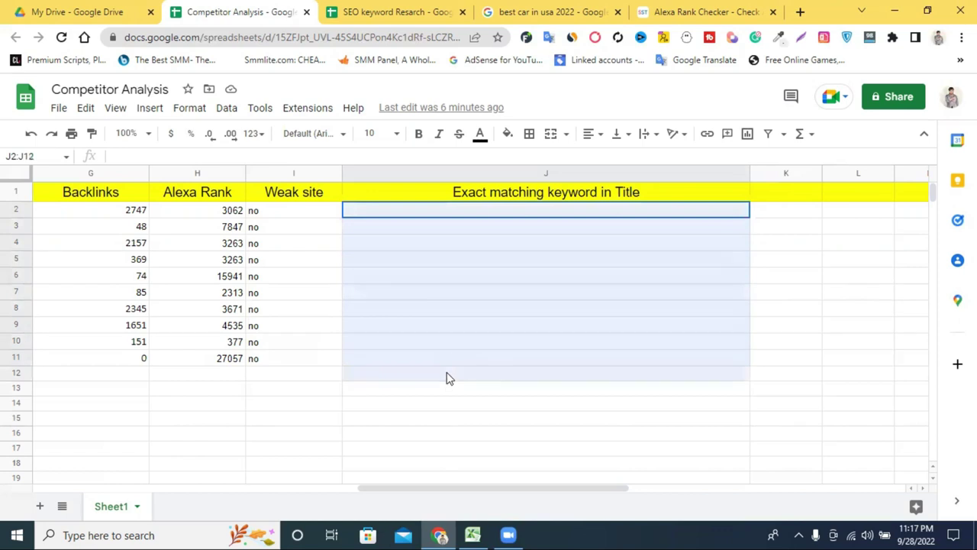
click(791, 351)
drag(650, 362, 574, 211)
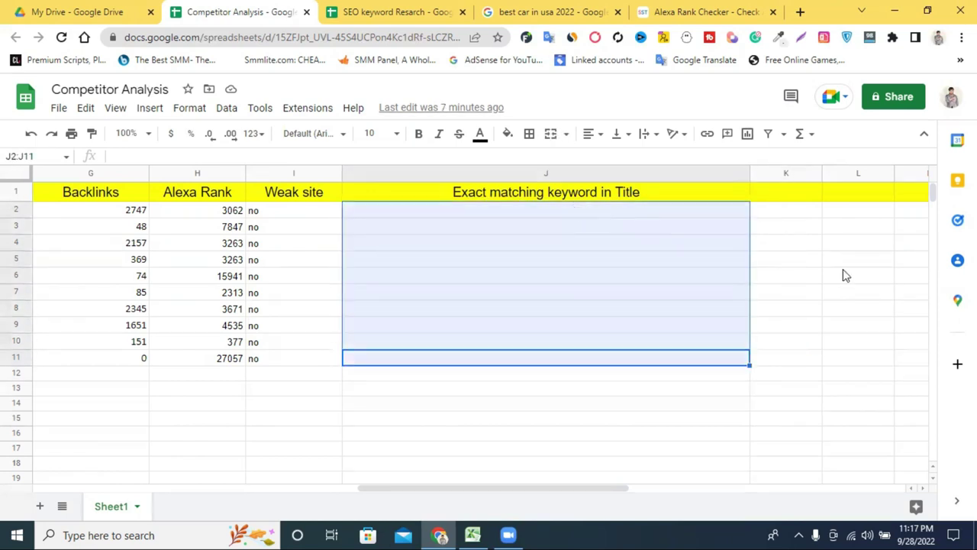
click(790, 309)
click(428, 213)
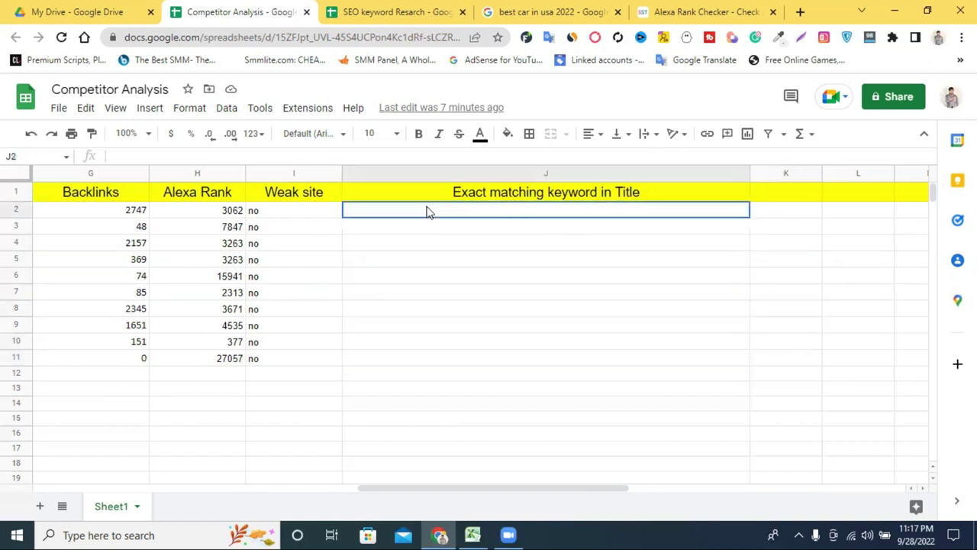
double_click(481, 194)
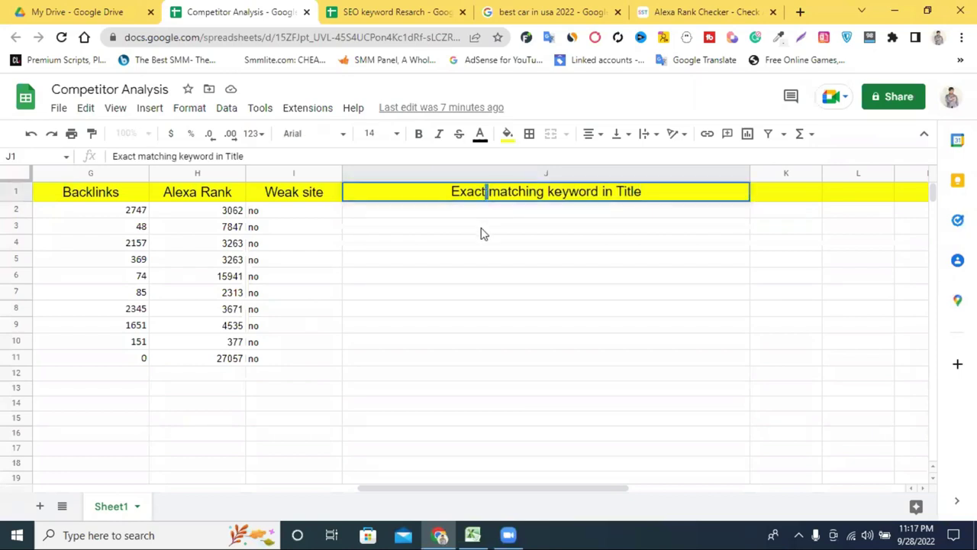
click(481, 232)
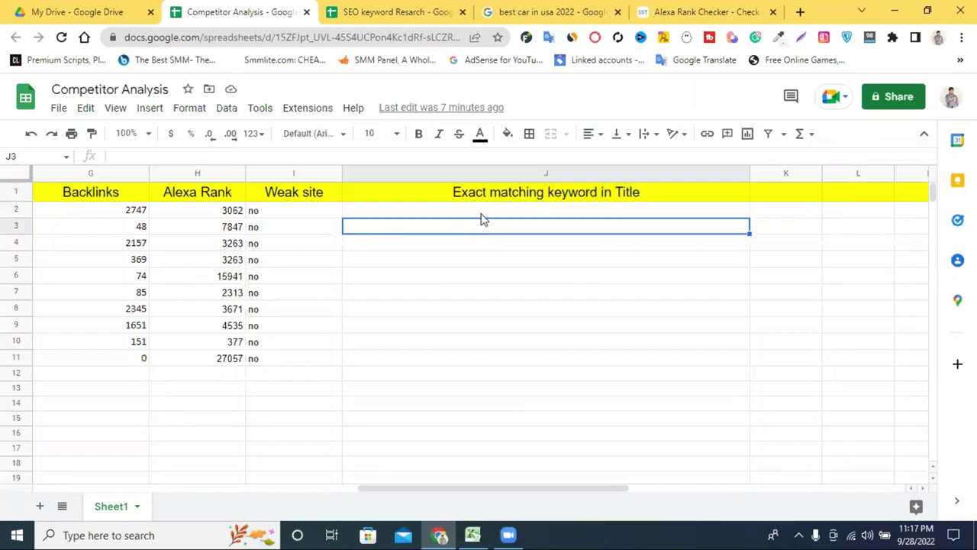
drag(401, 488, 74, 489)
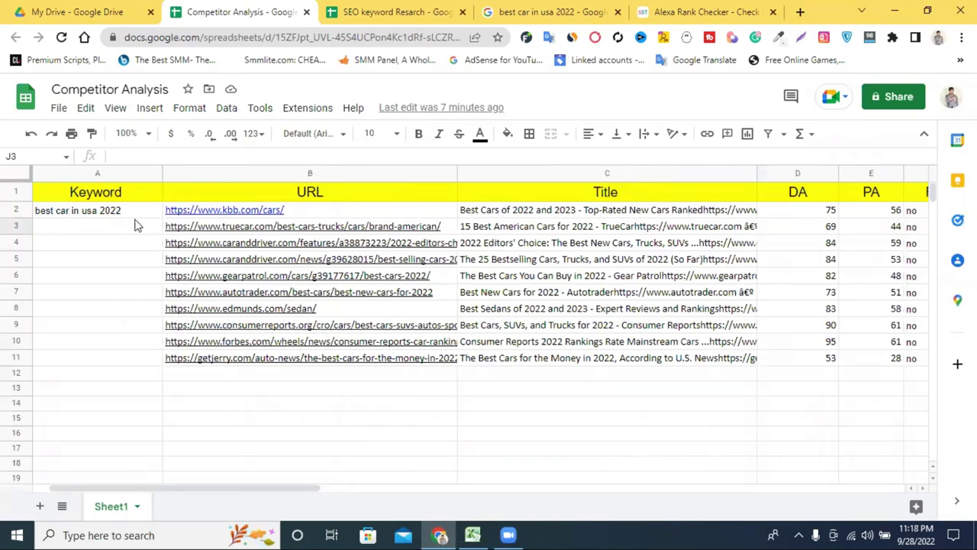
Step: Search the sheet for the keyword 'best car in usa 2022' and paste a copy into C15
triple_click(94, 211)
key(ctrl+c)
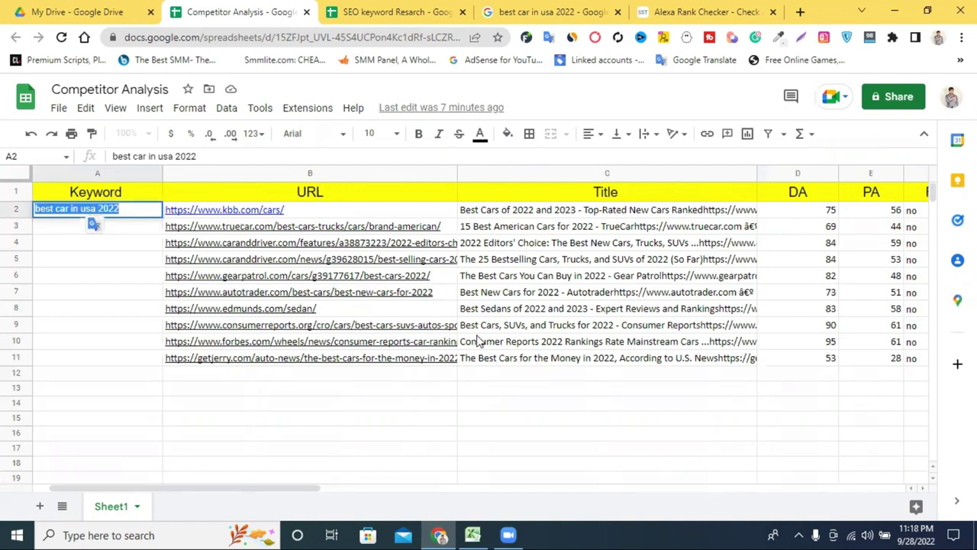
click(245, 403)
key(ctrl+f)
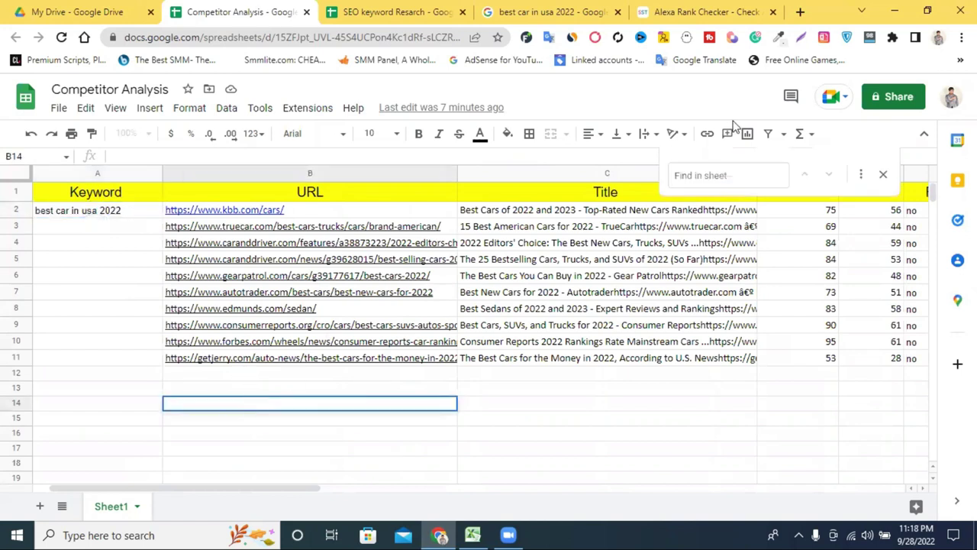
click(714, 175)
key(ctrl+v)
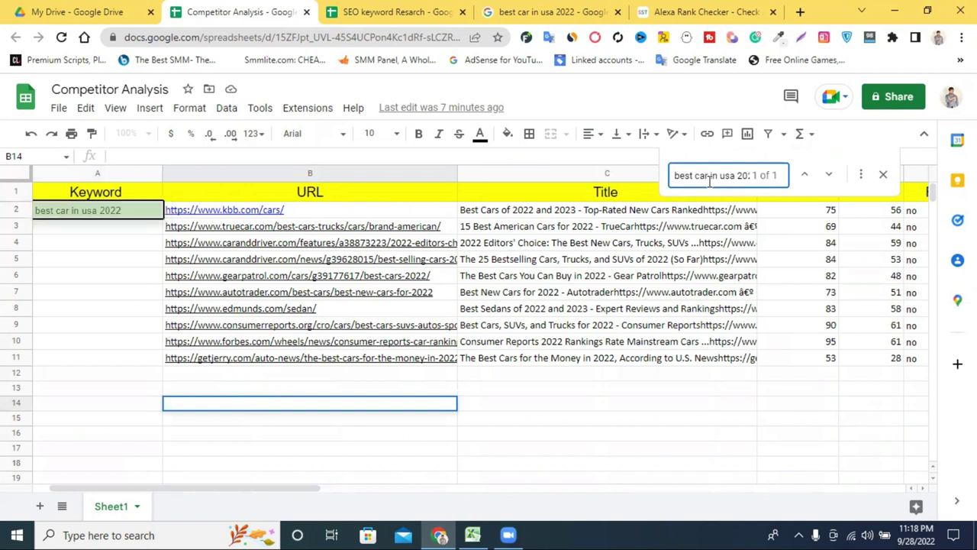
click(517, 419)
key(ctrl+v)
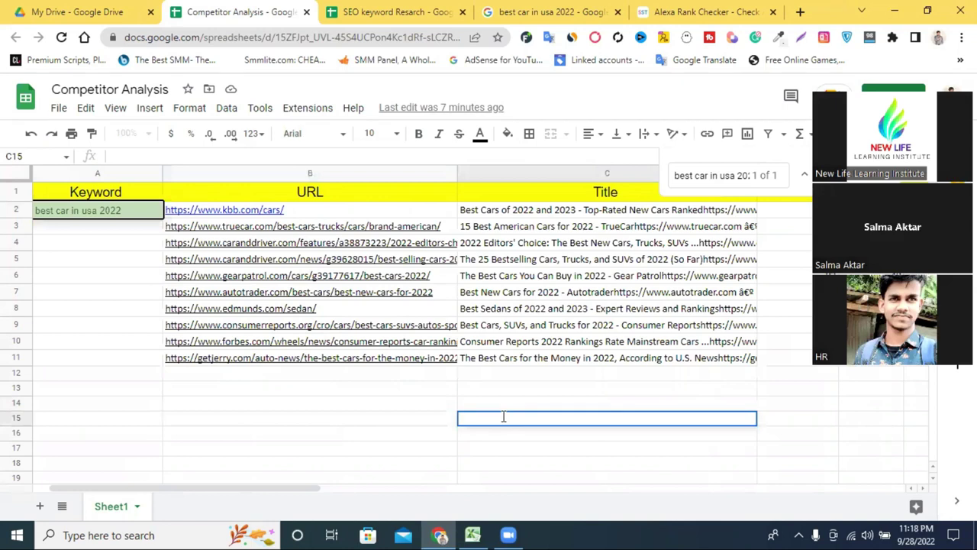
click(733, 174)
key(ctrl+a)
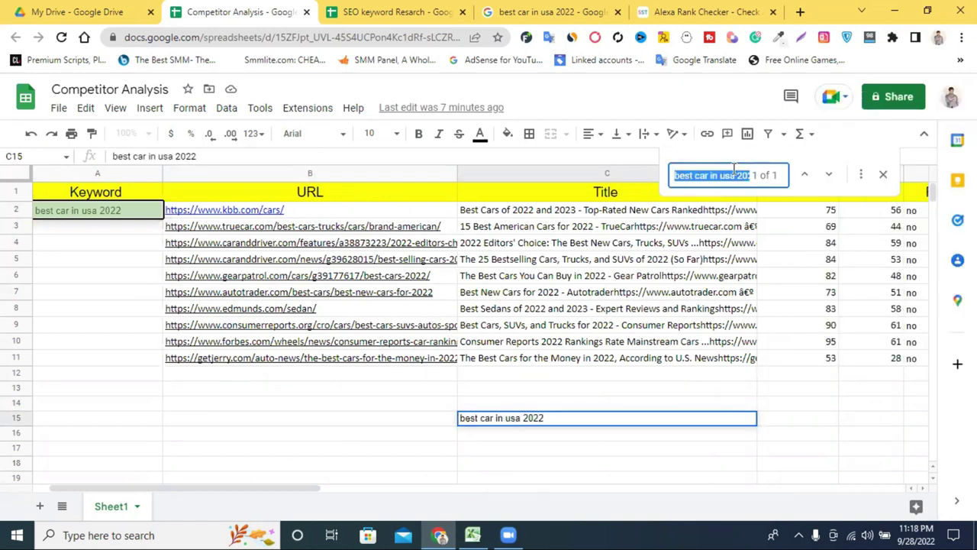
click(699, 372)
click(662, 436)
Step: Clear the search term from the sheet's Find box
click(100, 374)
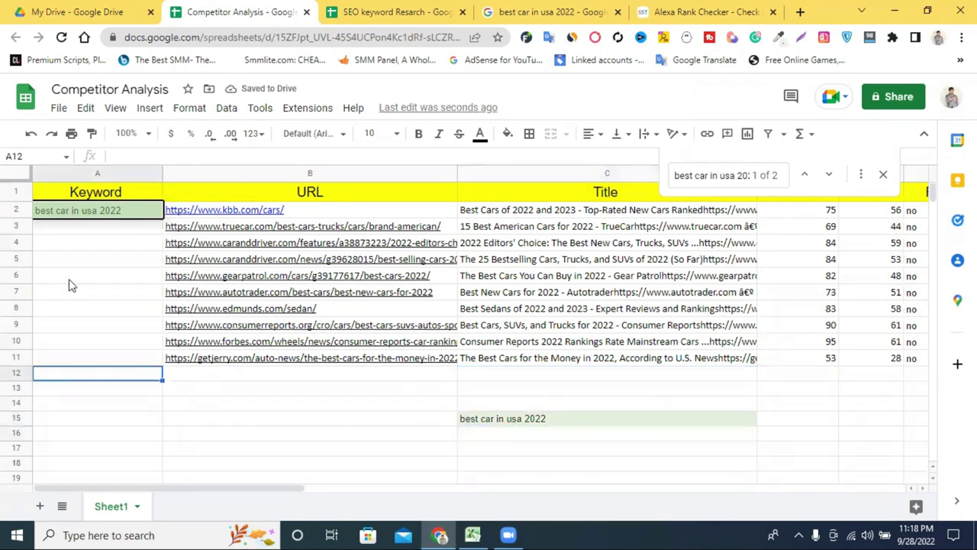
click(728, 175)
key(ctrl+a)
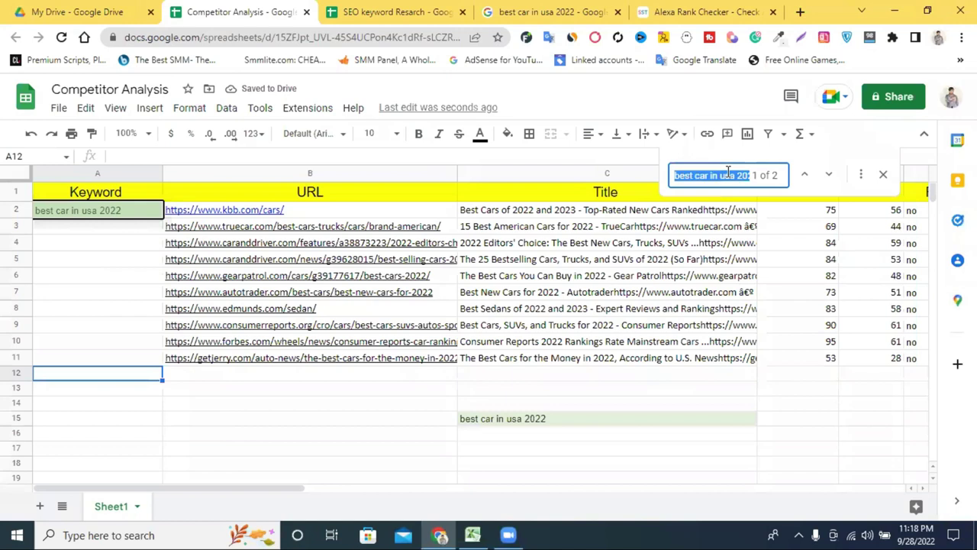
key(BackSpace)
drag(267, 487, 565, 489)
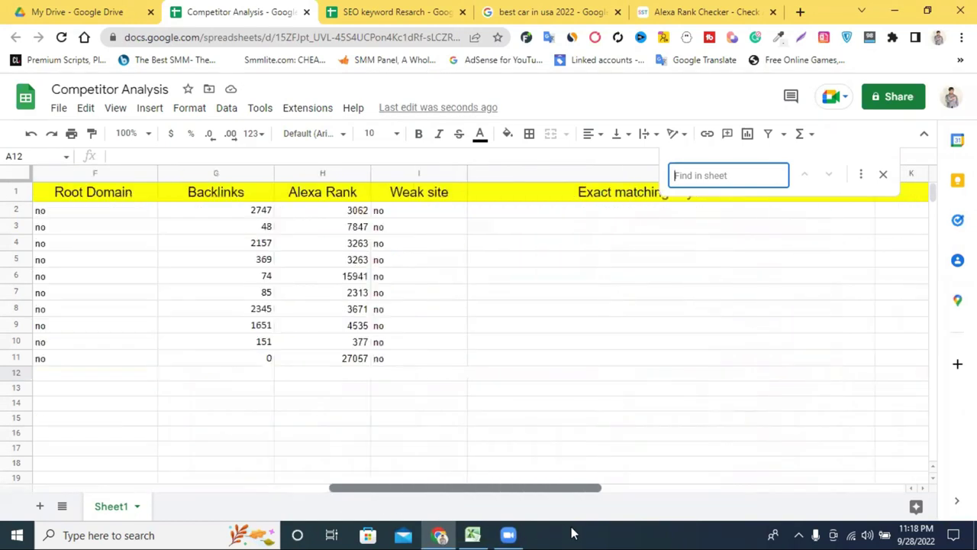
Step: Enter 'no' in J2 and fill it down through J11
double_click(378, 207)
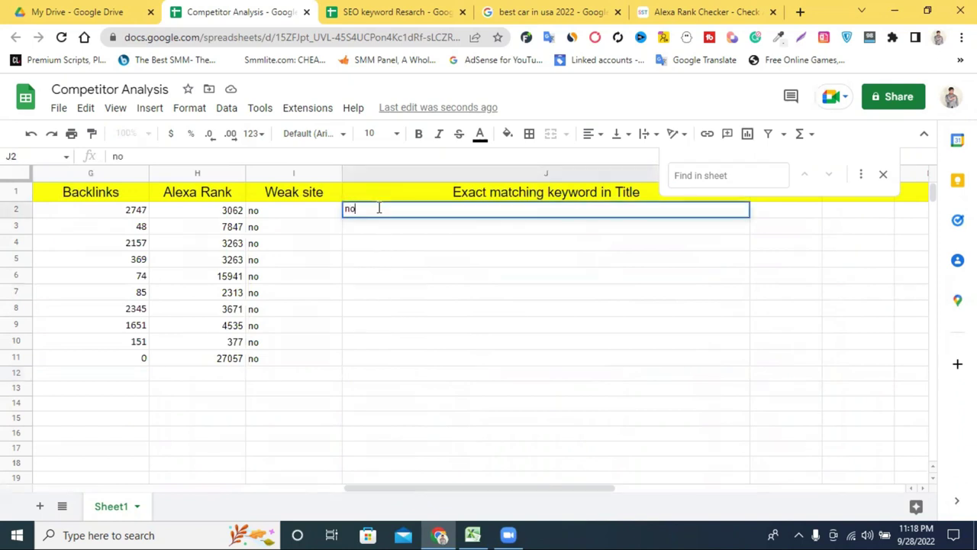
click(532, 242)
click(504, 215)
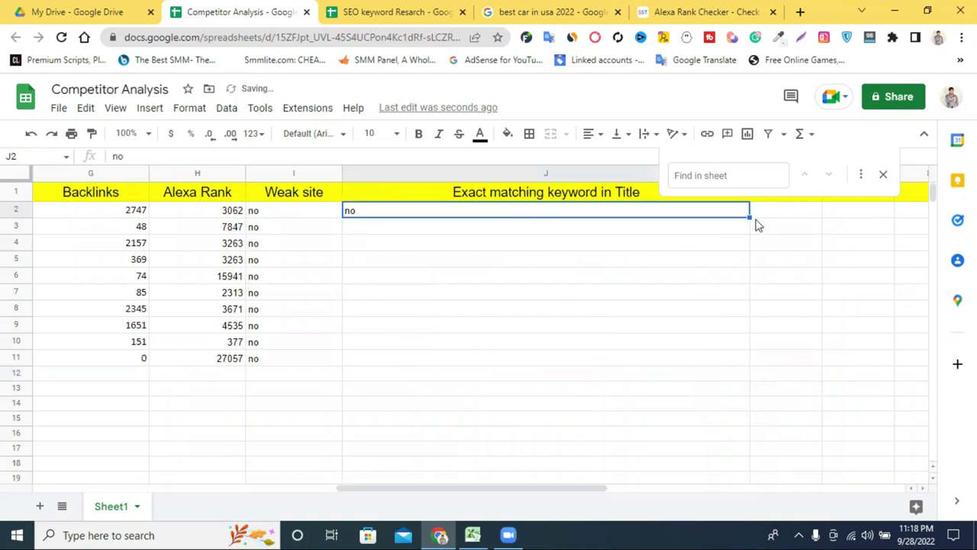
drag(750, 216, 752, 355)
click(648, 405)
Step: Delete the stray keyword text from cell C15, leaving A2 unchanged
drag(581, 488, 231, 497)
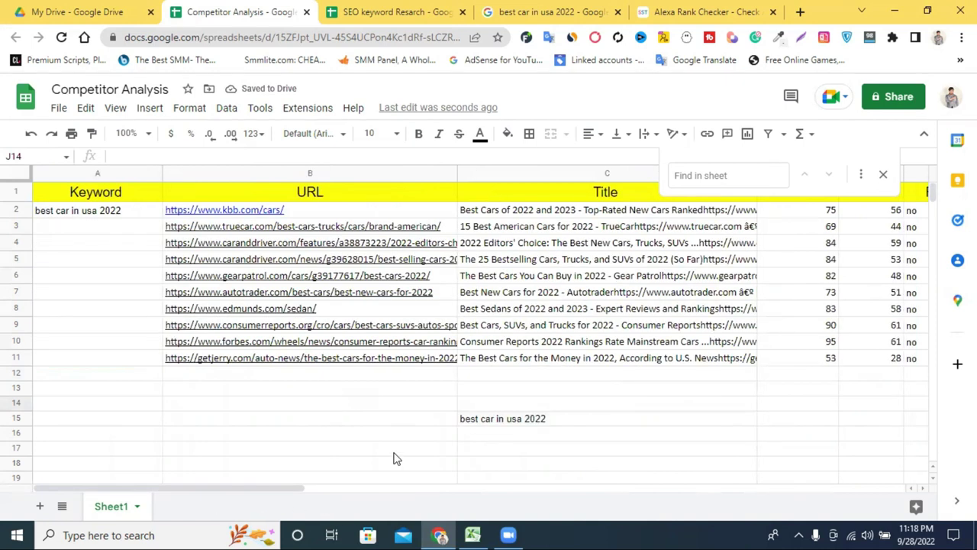
click(552, 421)
double_click(554, 418)
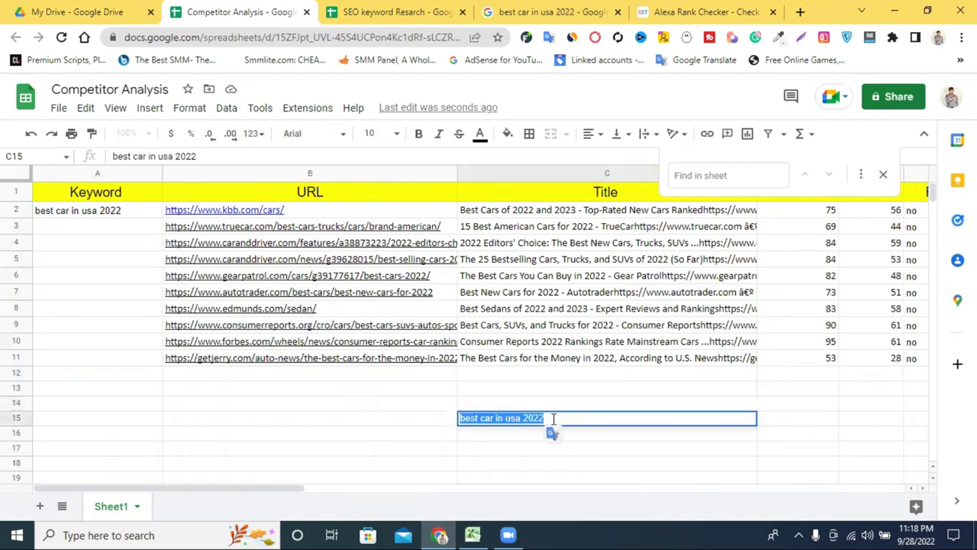
key(BackSpace)
click(426, 389)
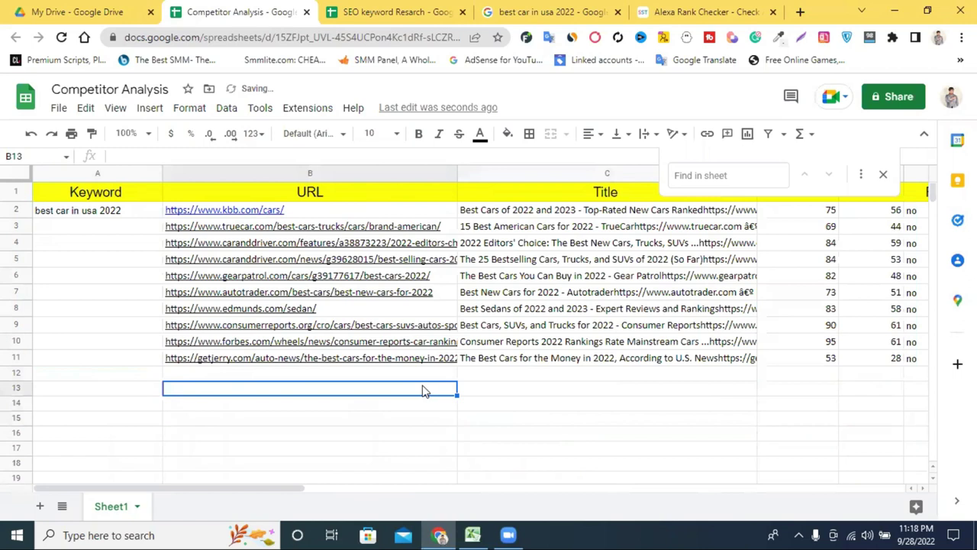
click(61, 214)
double_click(61, 214)
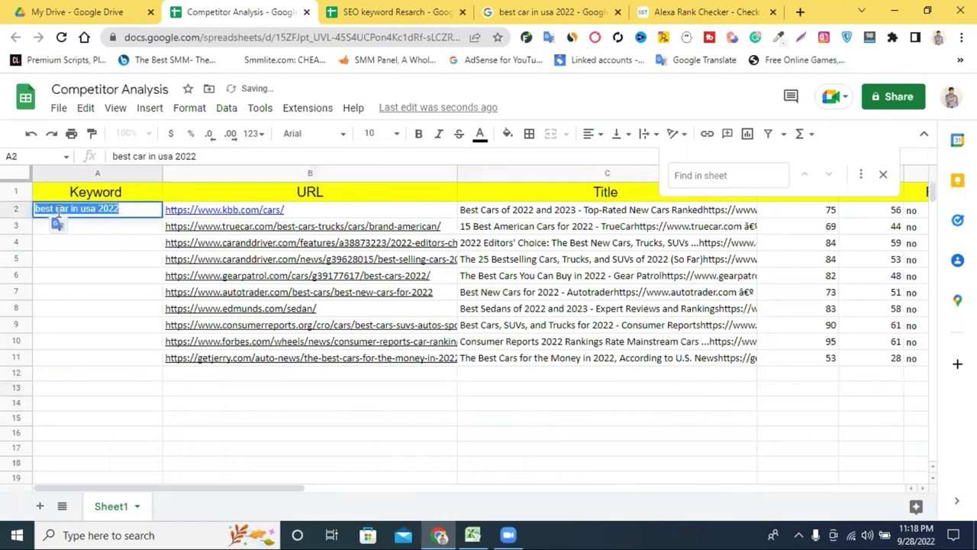
click(108, 234)
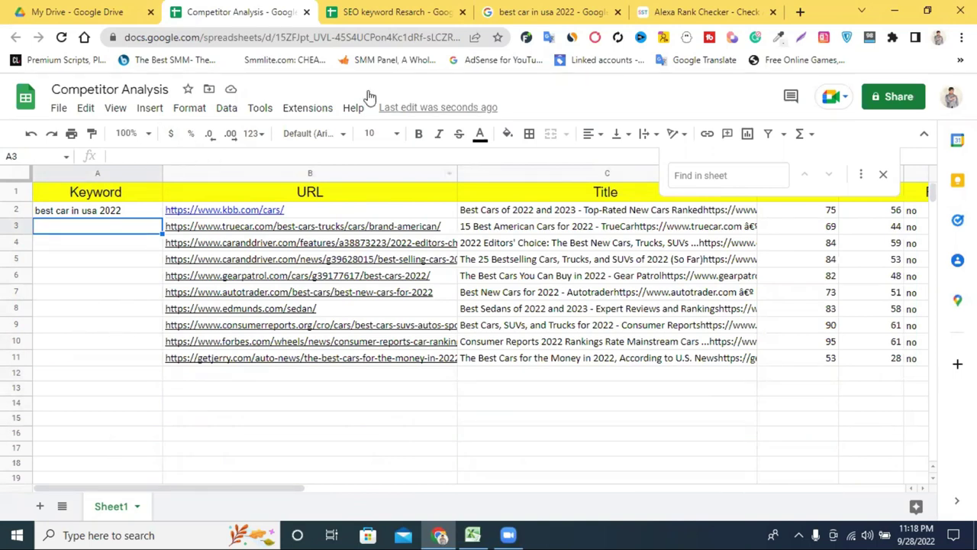
Step: Cycle through the sheets, Alexa Rank Checker and search results tabs, then add a blank tab
click(389, 11)
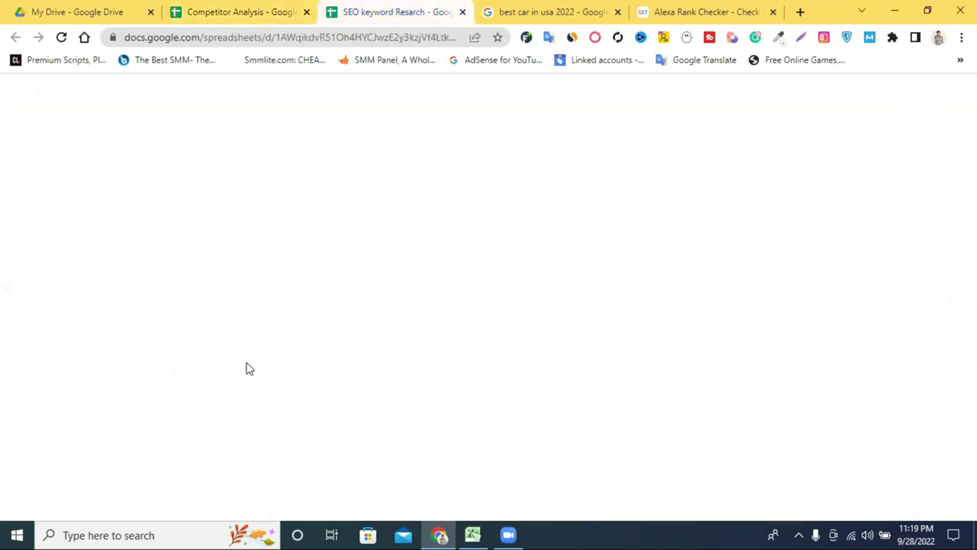
click(235, 10)
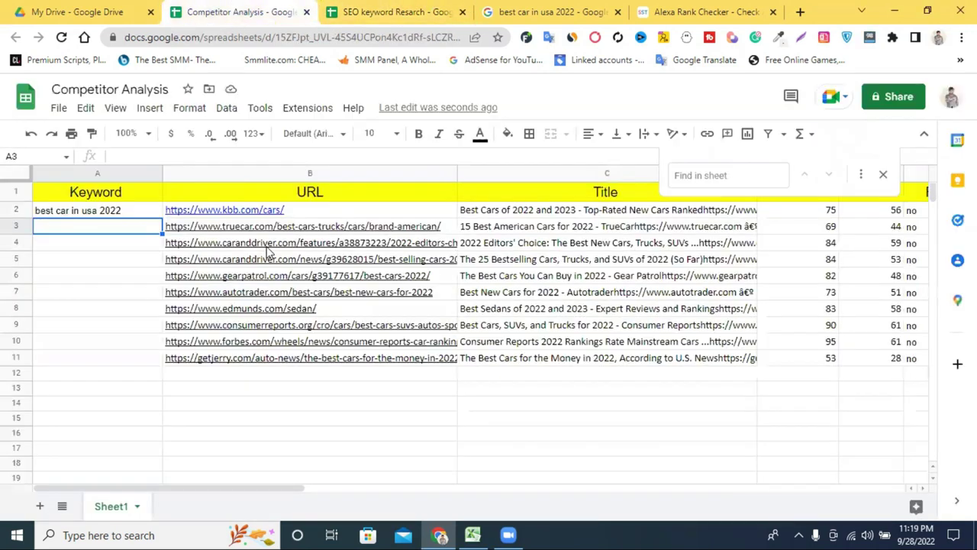
click(673, 9)
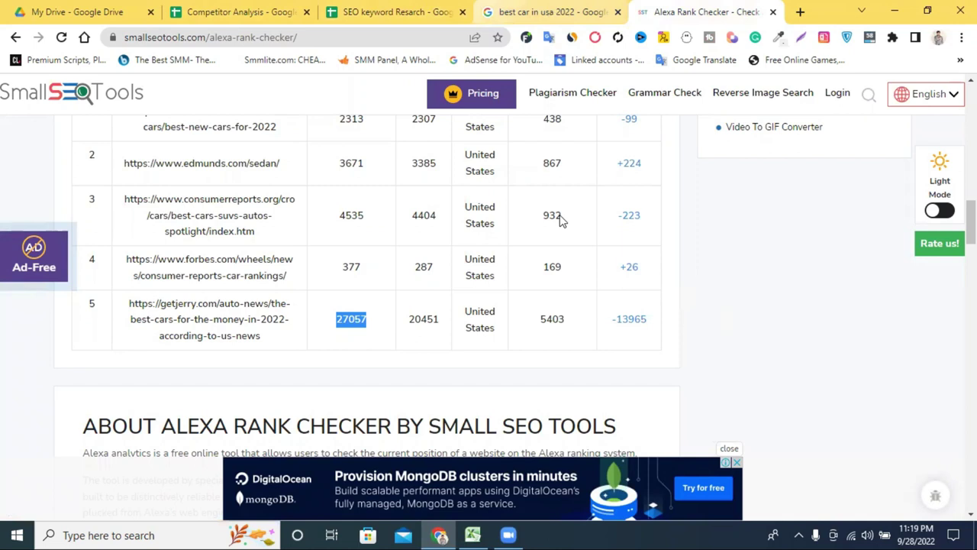
key(ctrl+shift+Tab)
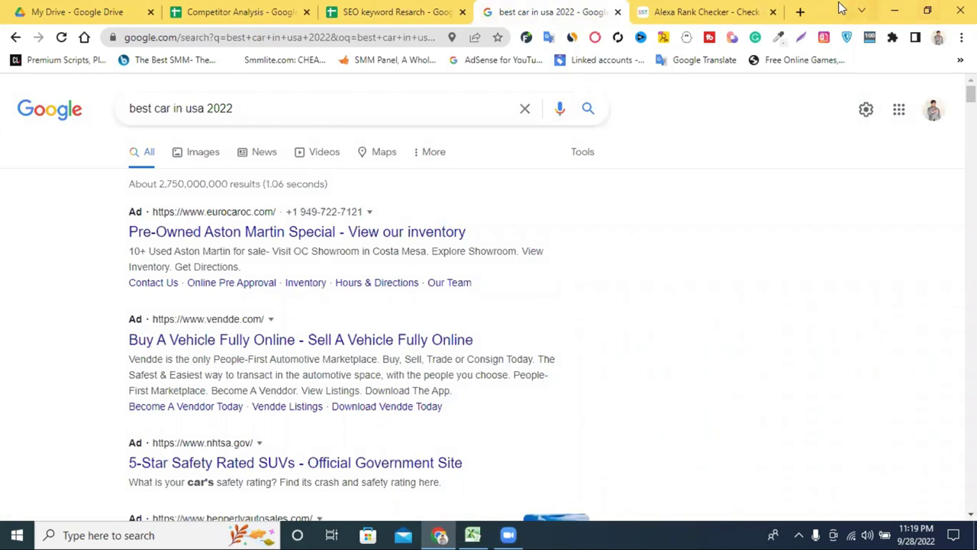
click(800, 12)
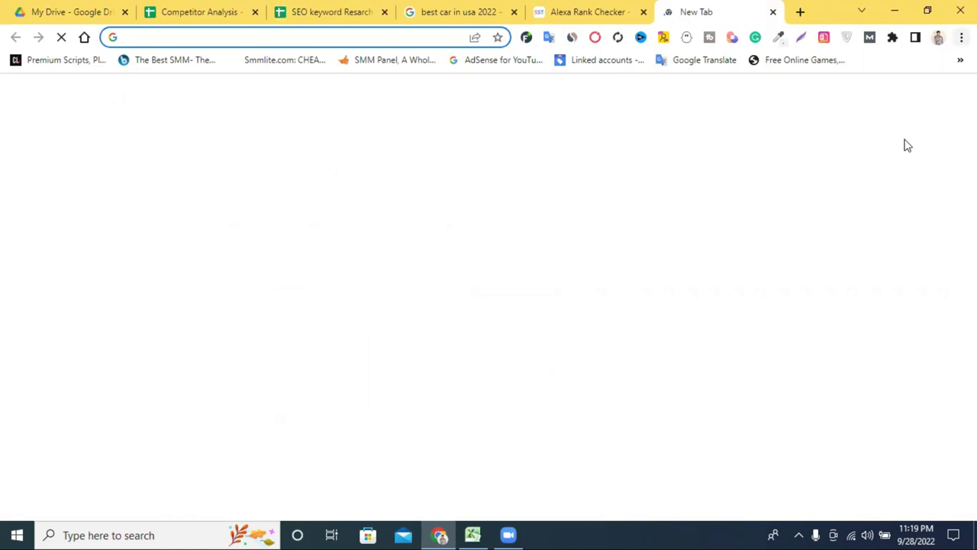
Step: Start a new incognito window from the Chrome menu and enter fiverr in its address bar
click(961, 37)
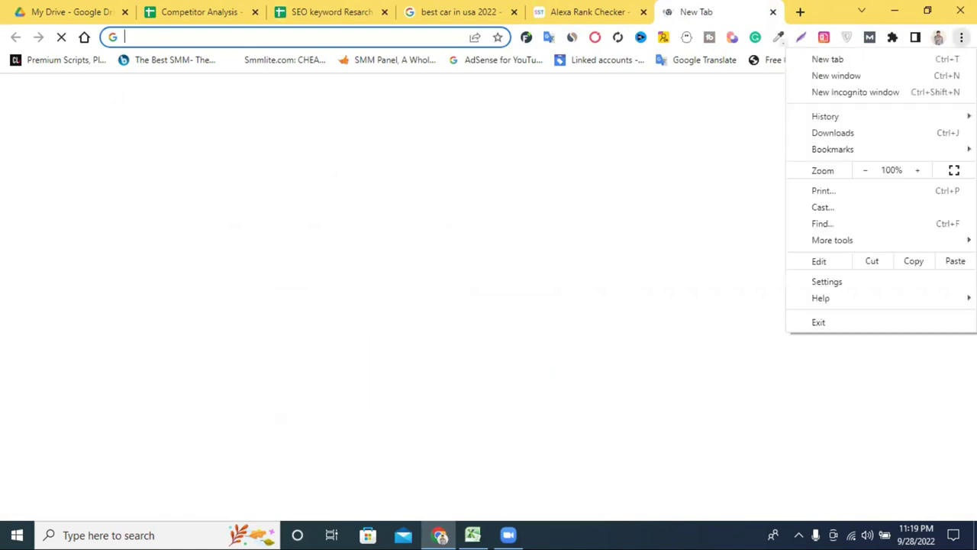
click(851, 97)
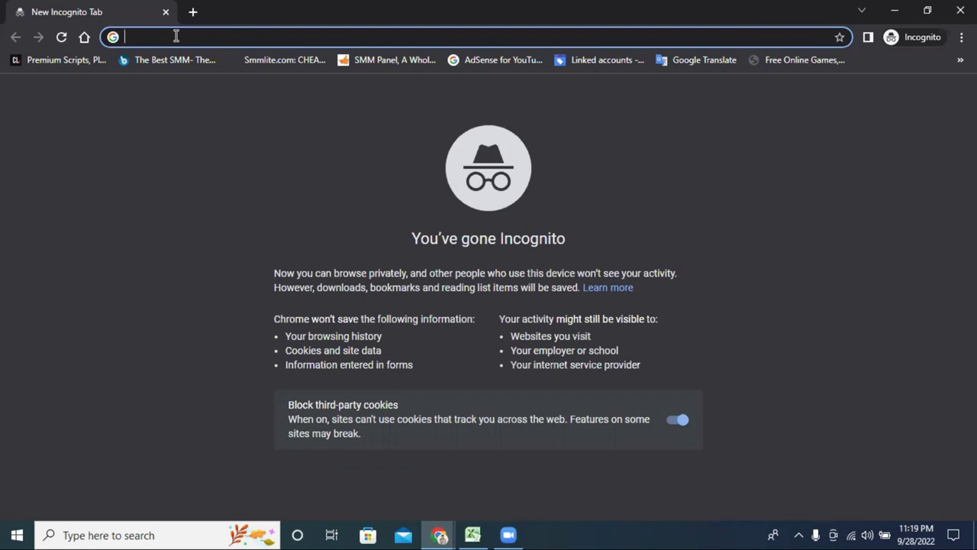
text(fiver)
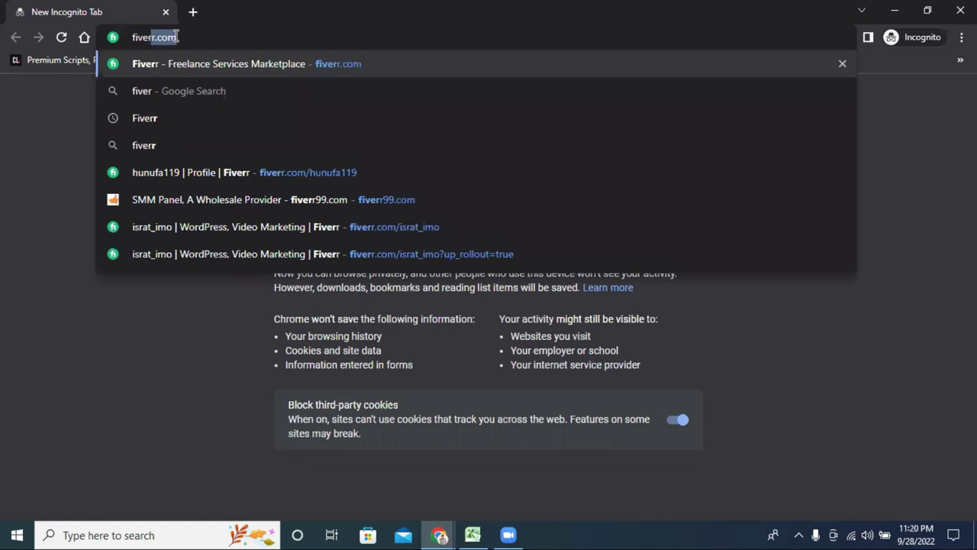
text(r)
Step: Load fiverr.com and enter 'keyword com' in the homepage service search
key(Return)
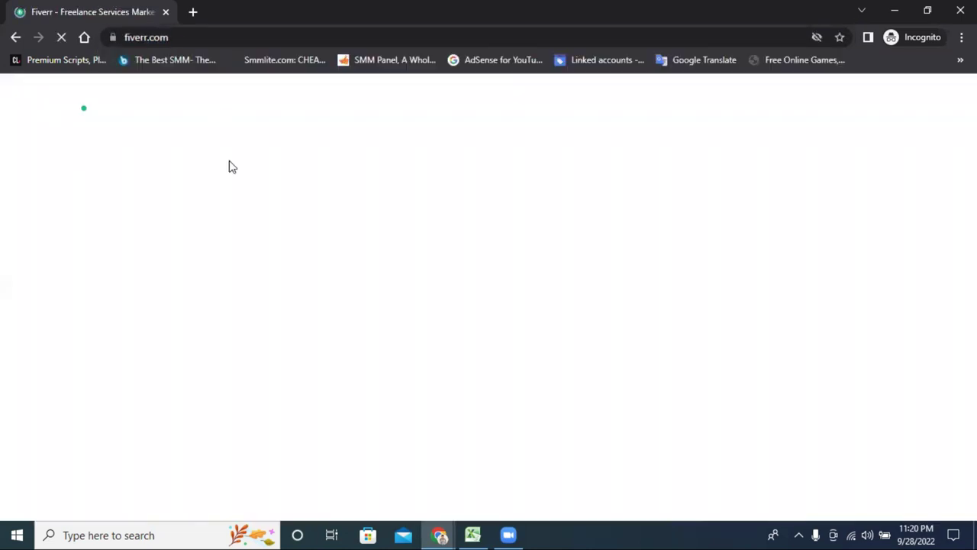
scroll(351, 252, down, 2)
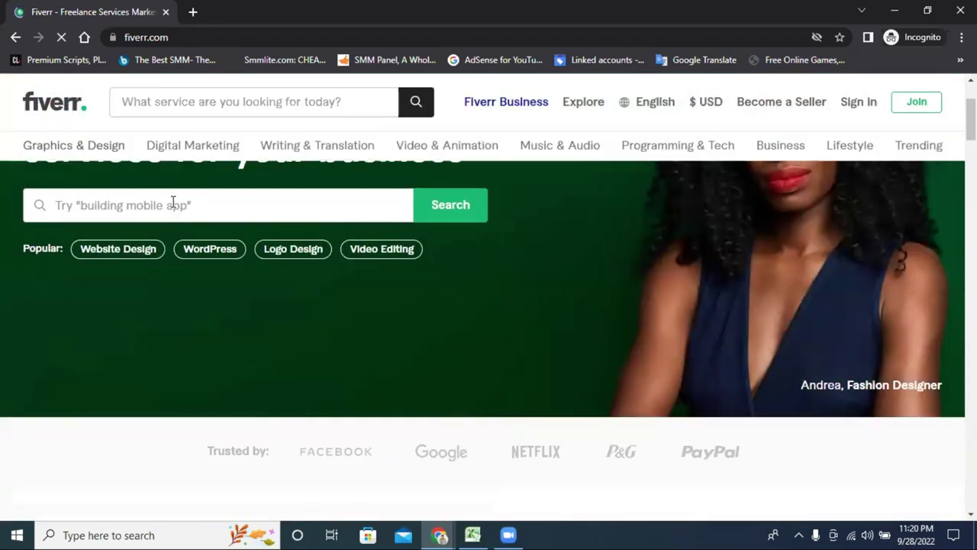
click(173, 204)
text(key)
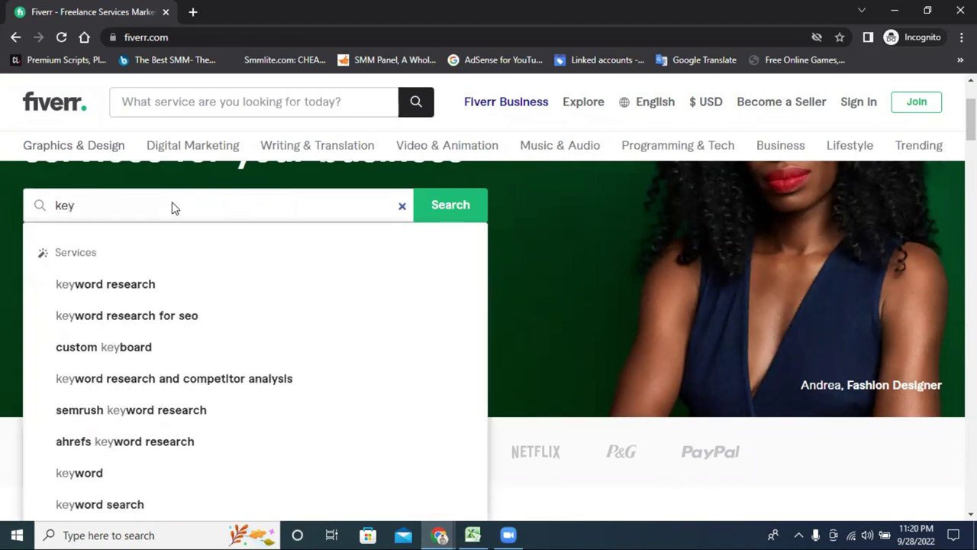
text(word)
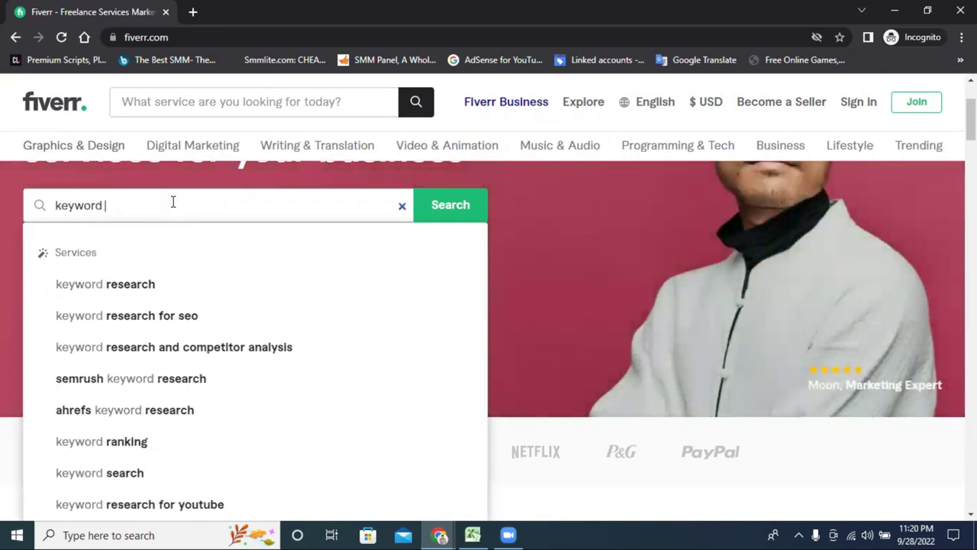
text( com)
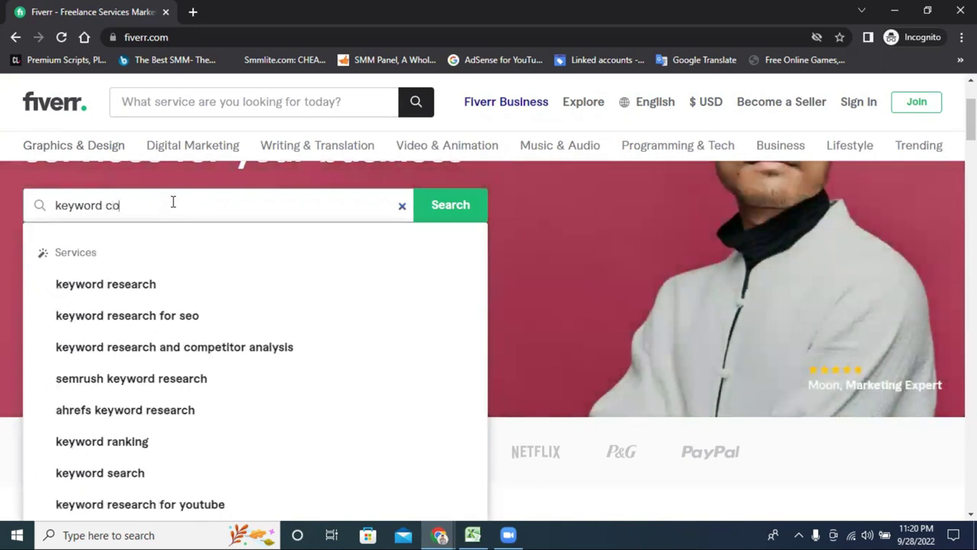